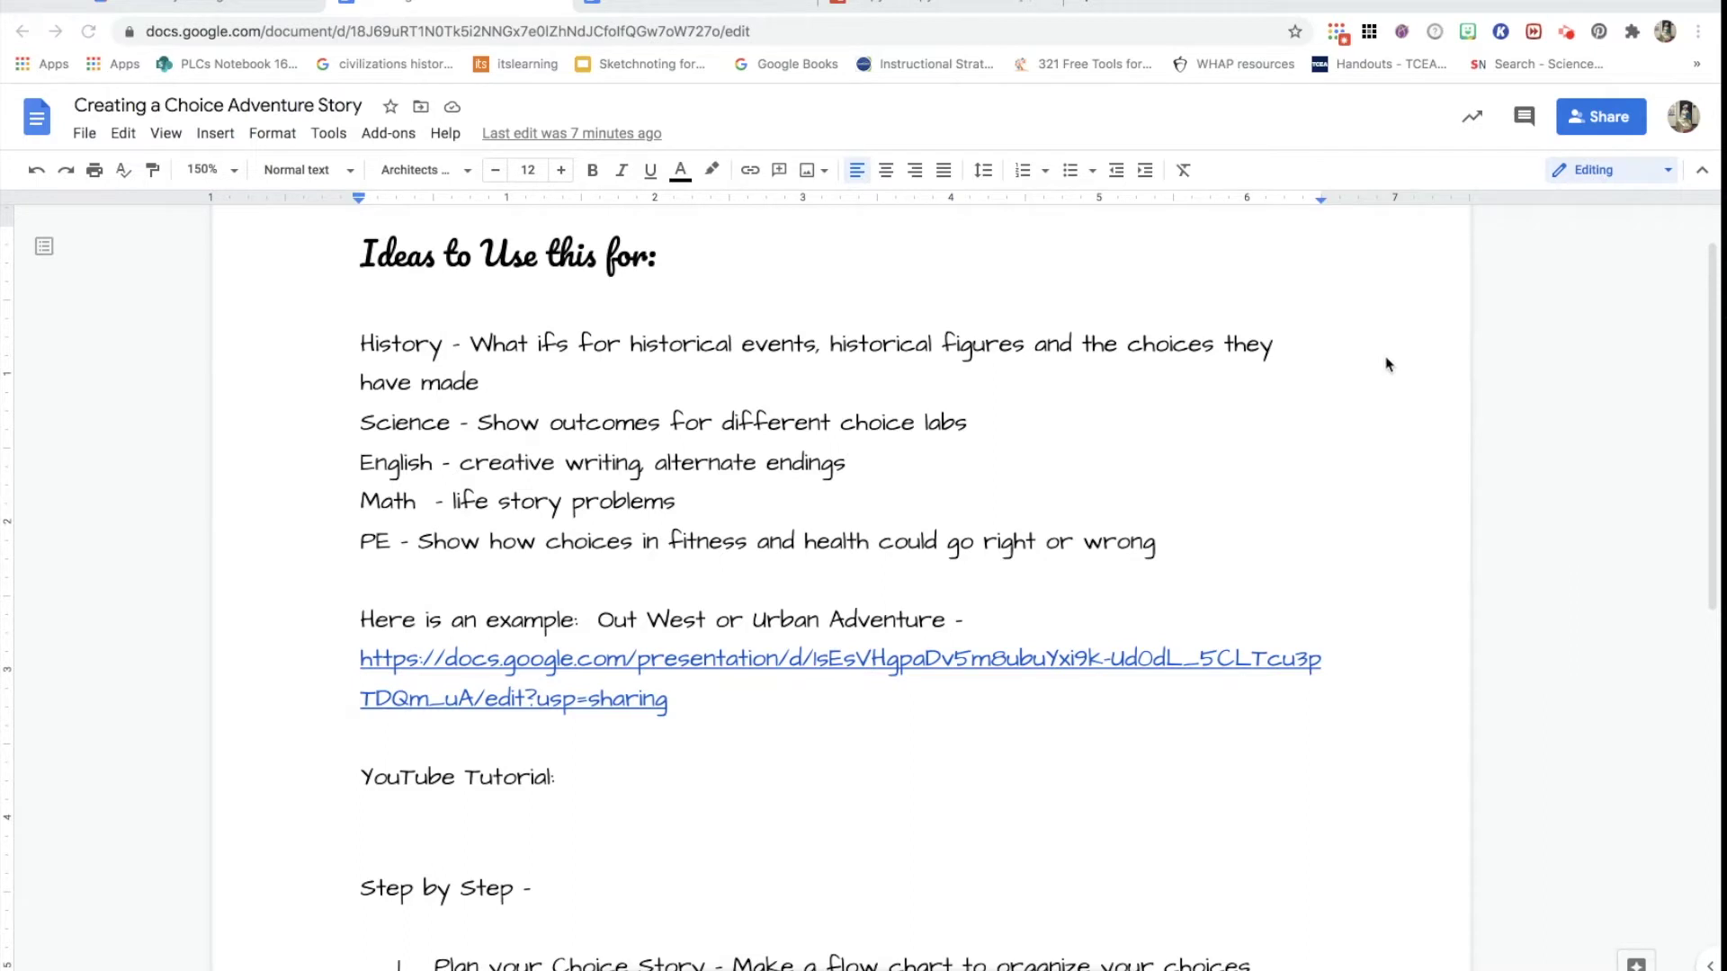
- Open the linked Out West or Urban Adventure example presentation from the document in a new tab
left_click(1211, 550, "shift")
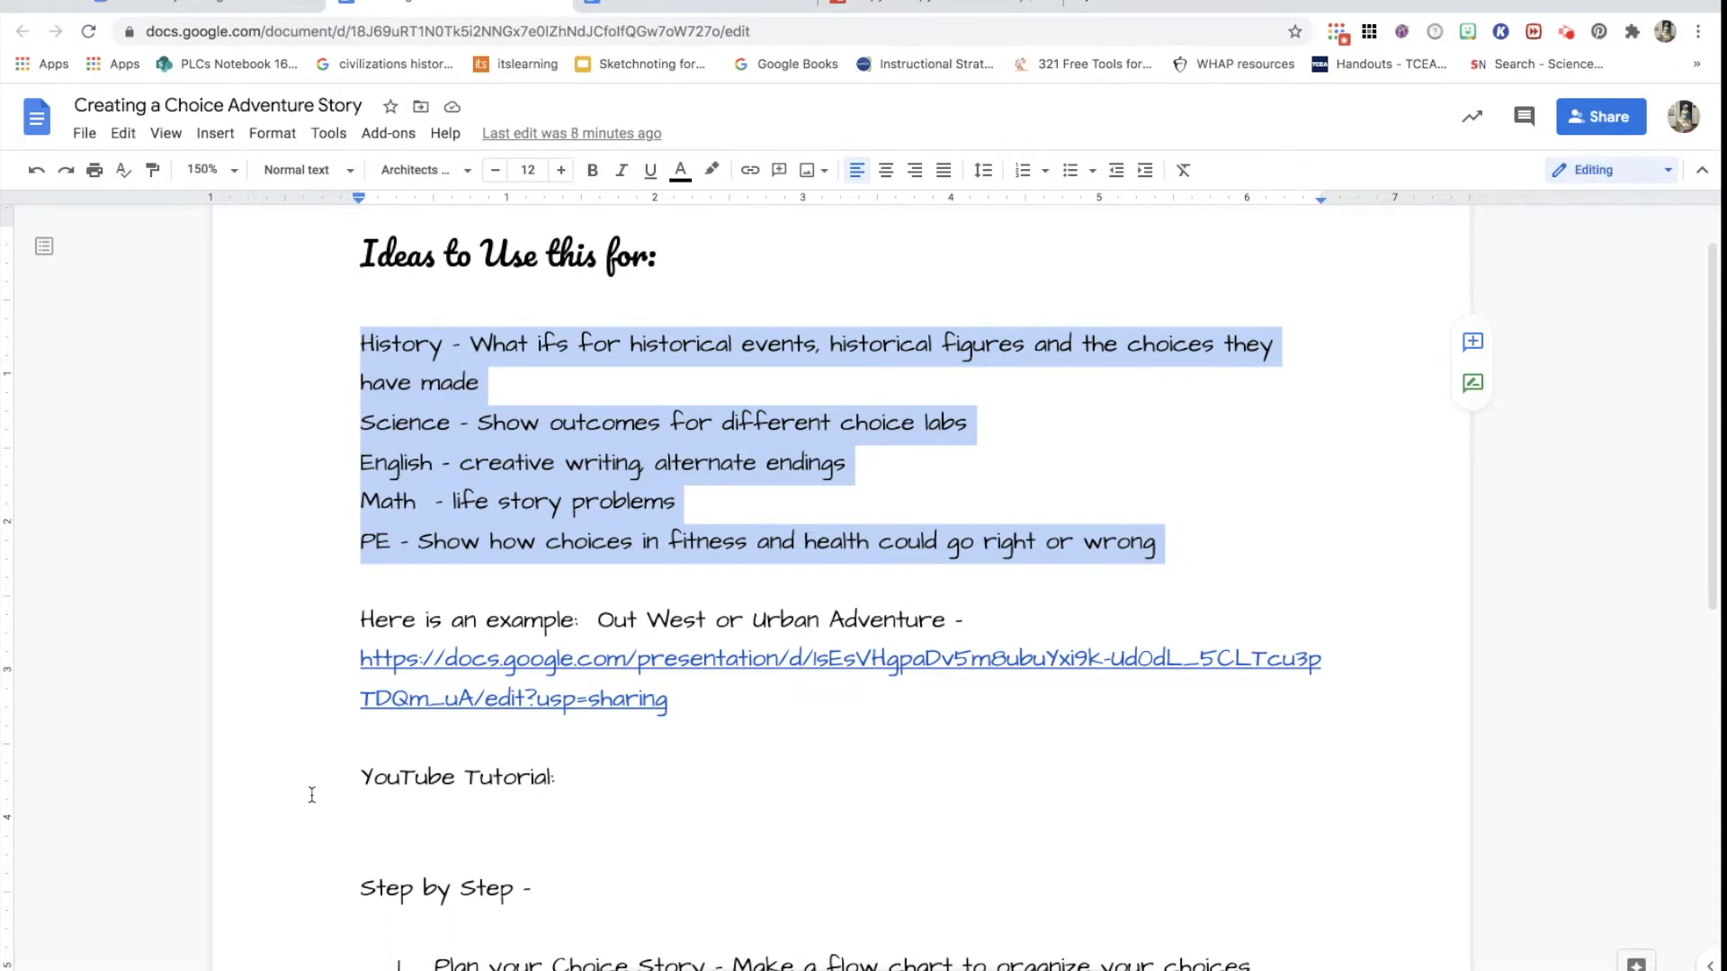
scroll(312, 795, "down", 2)
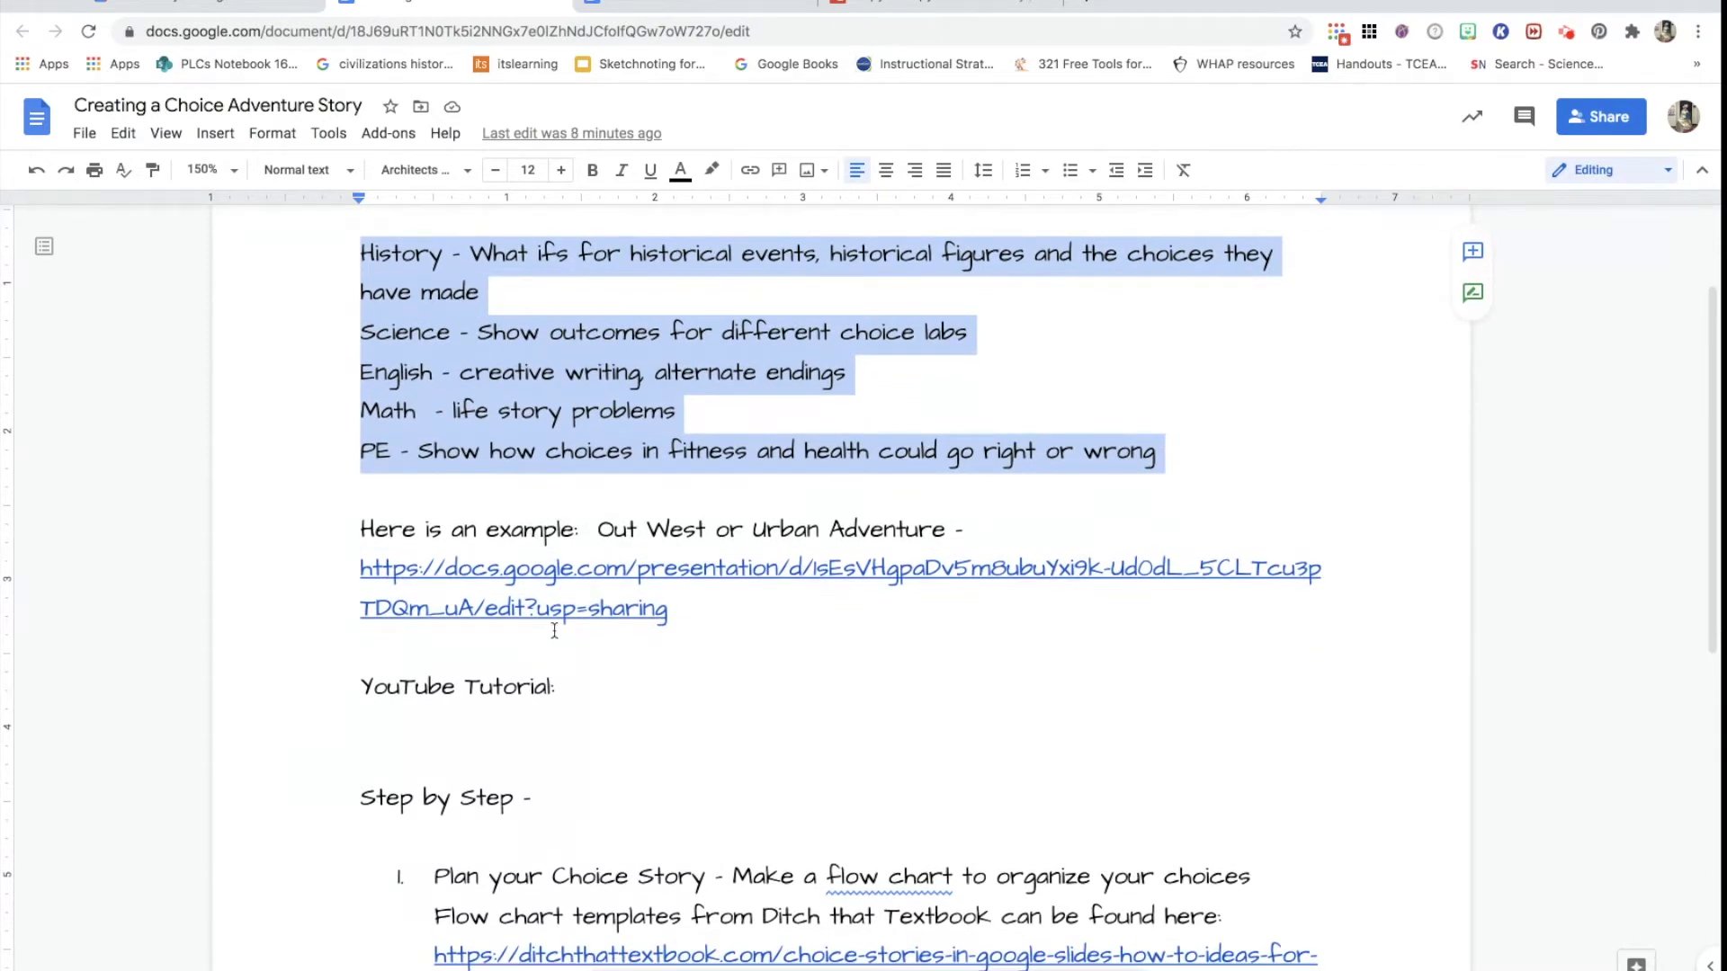
left_click(608, 568)
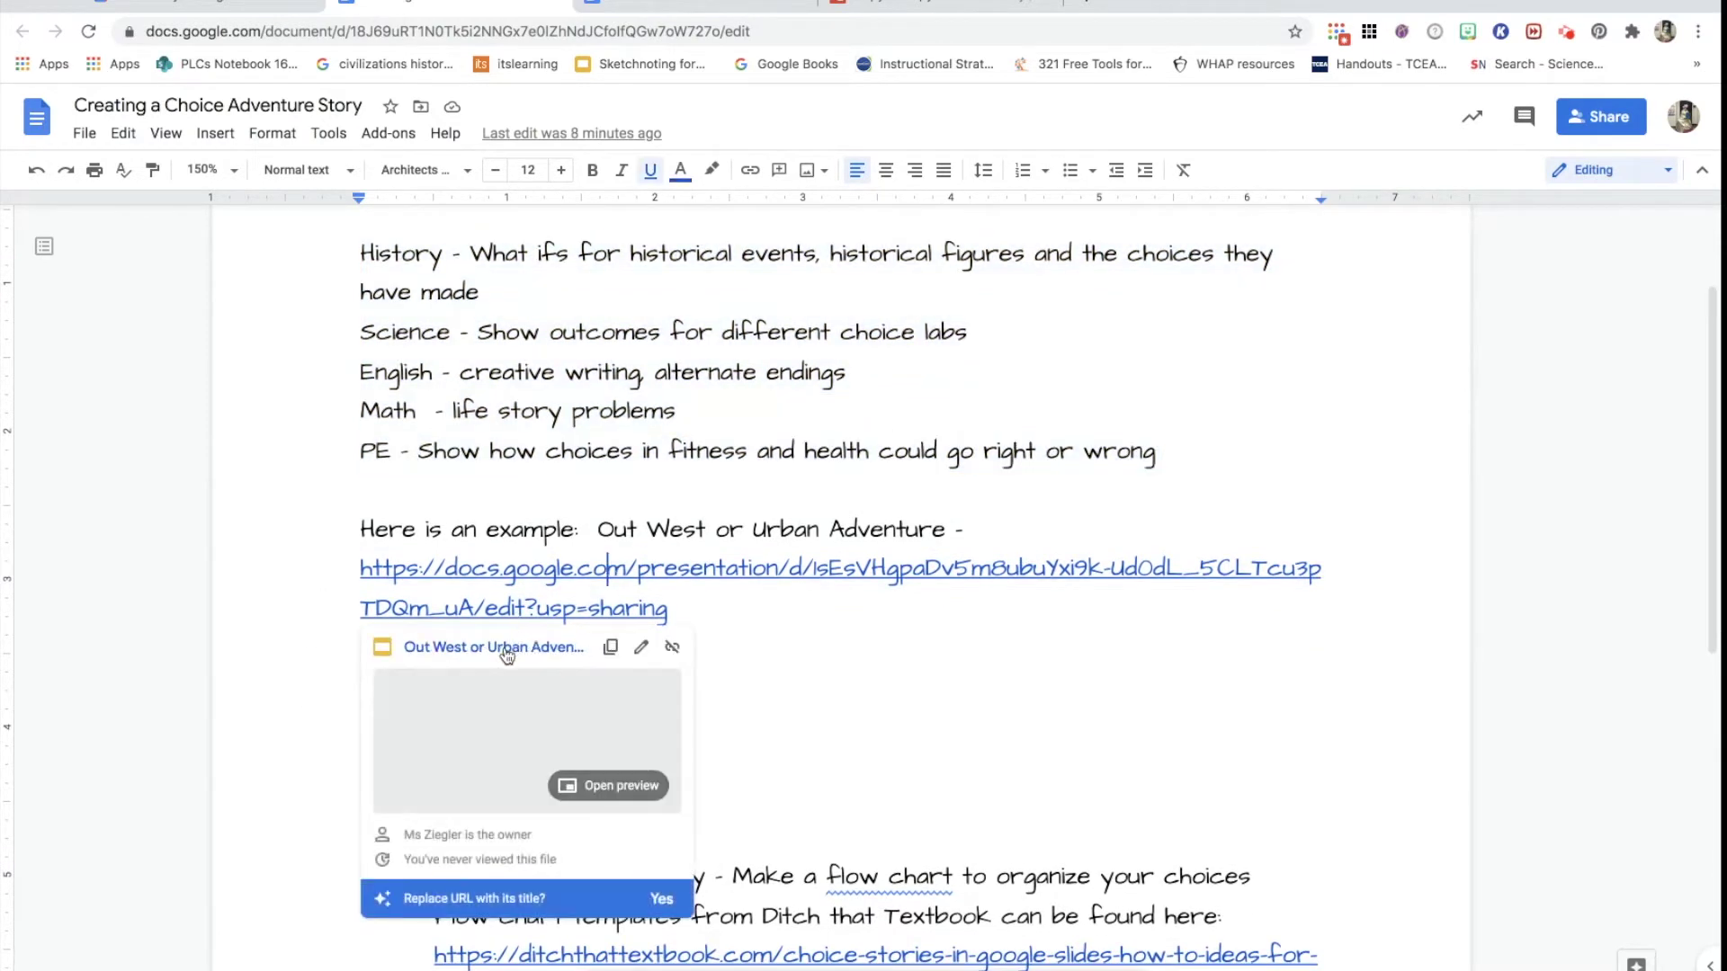
left_click(508, 649)
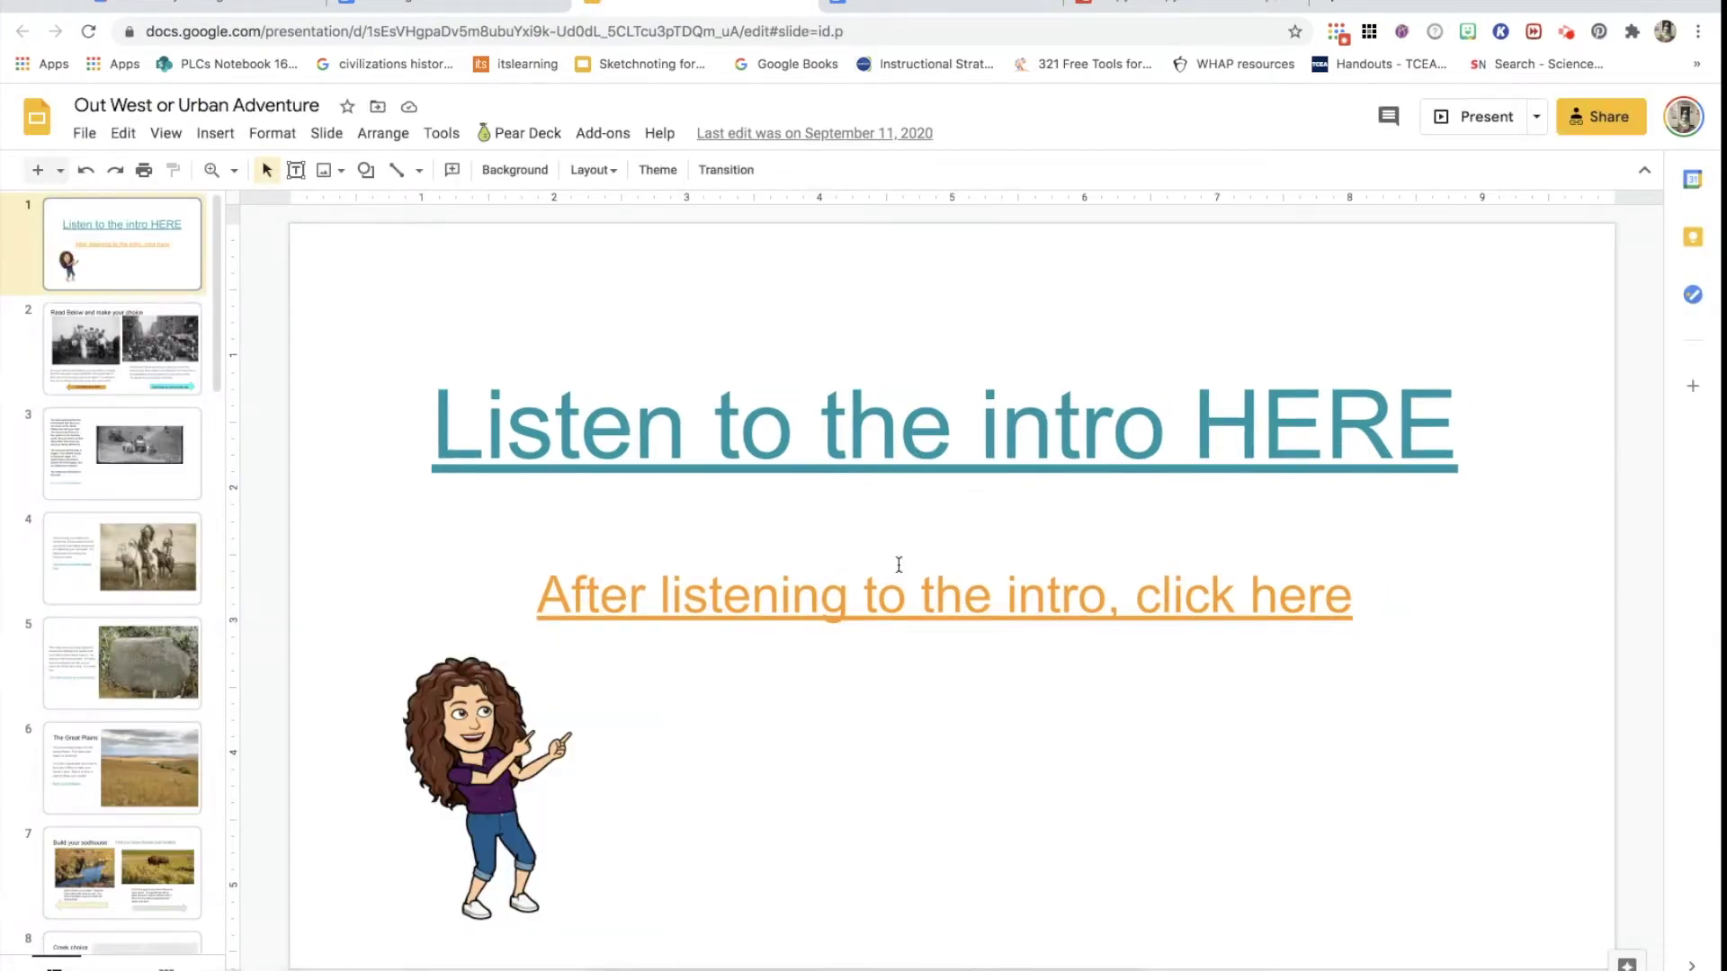
- Check where the orange link leads, then start the slideshow from the first slide
left_click(844, 604)
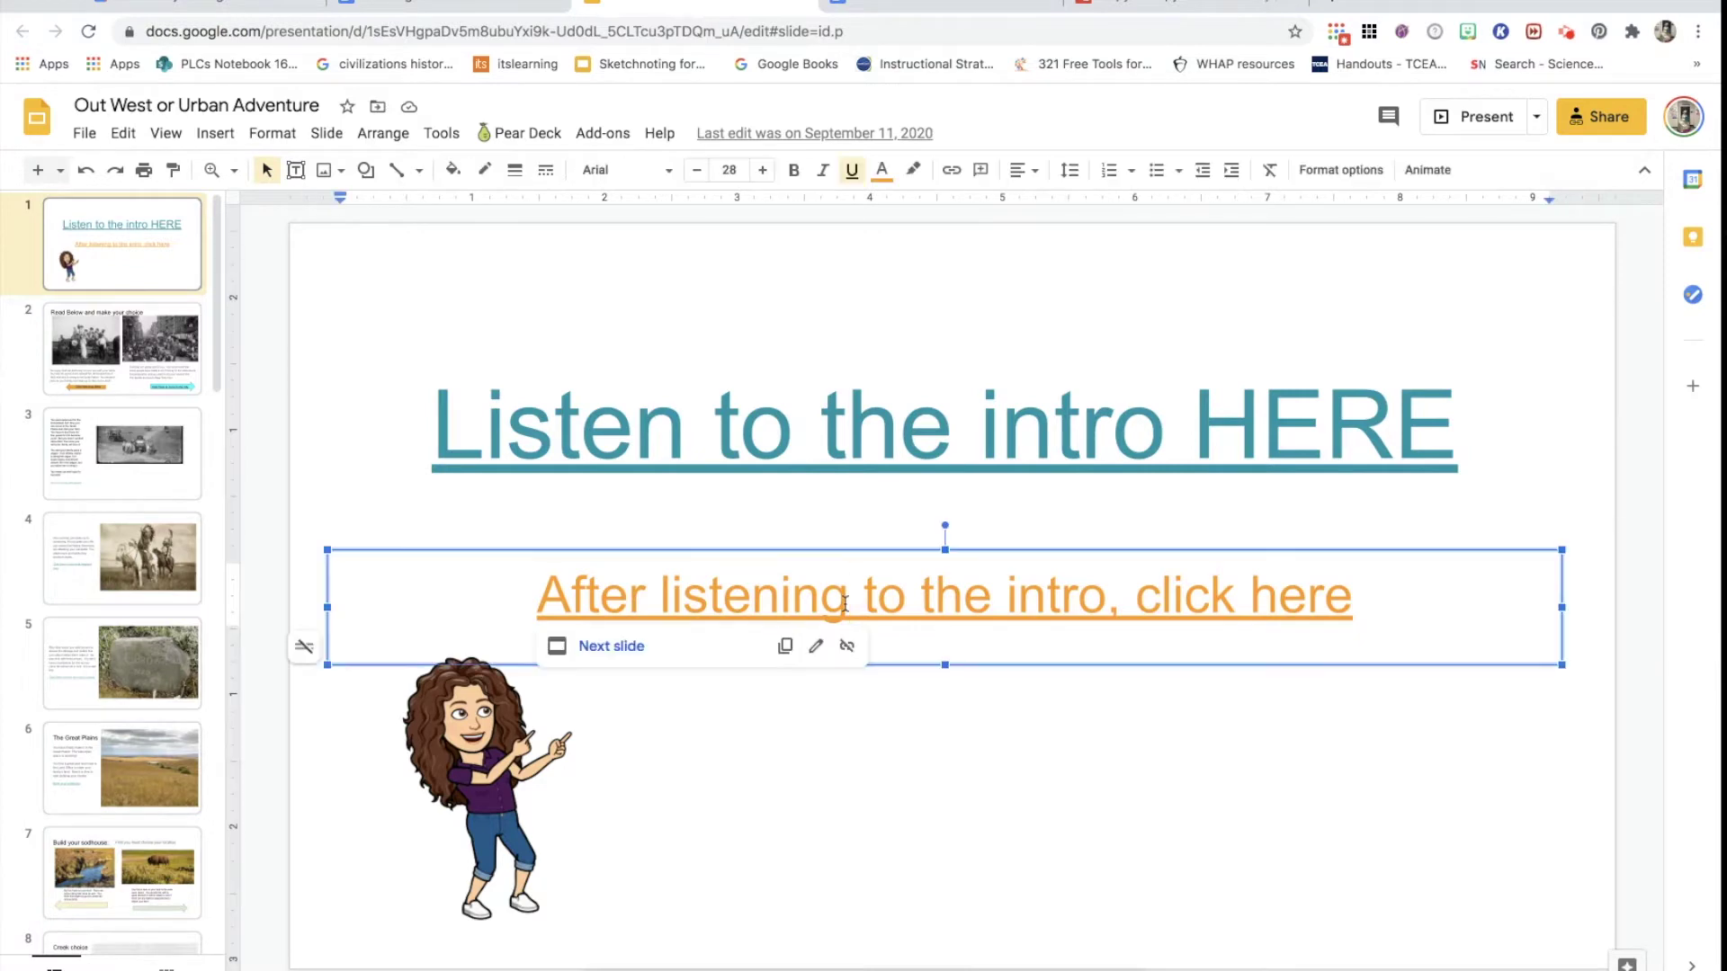
left_click(1354, 301)
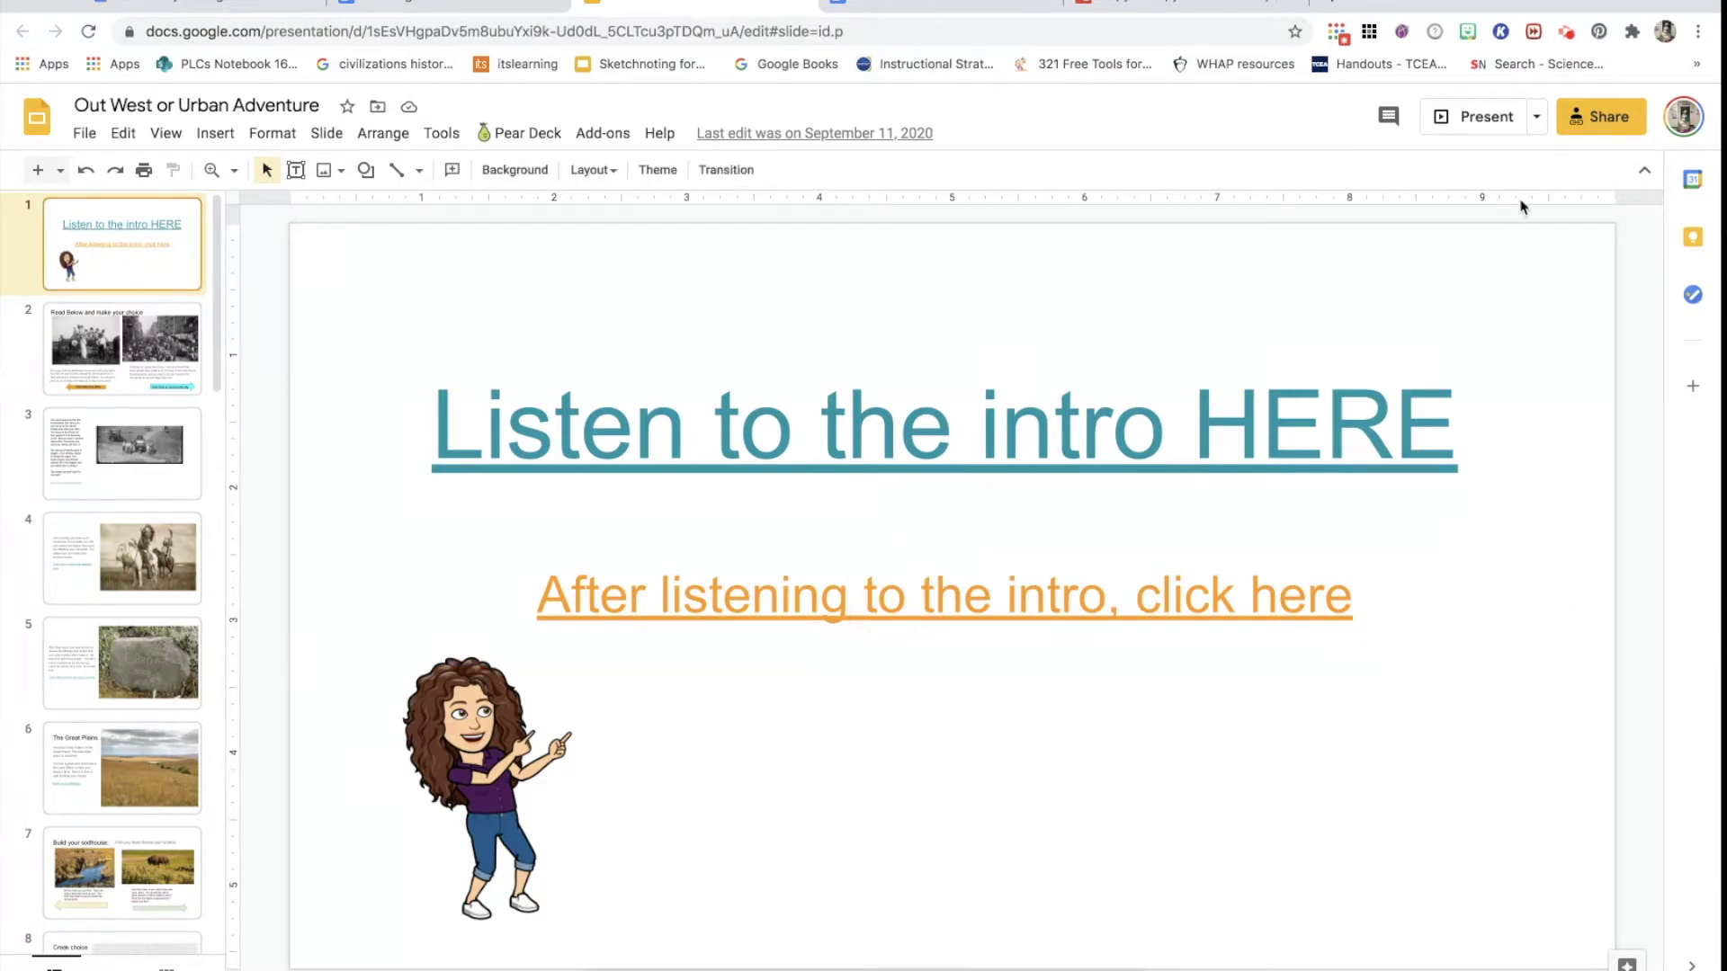
left_click(1453, 126)
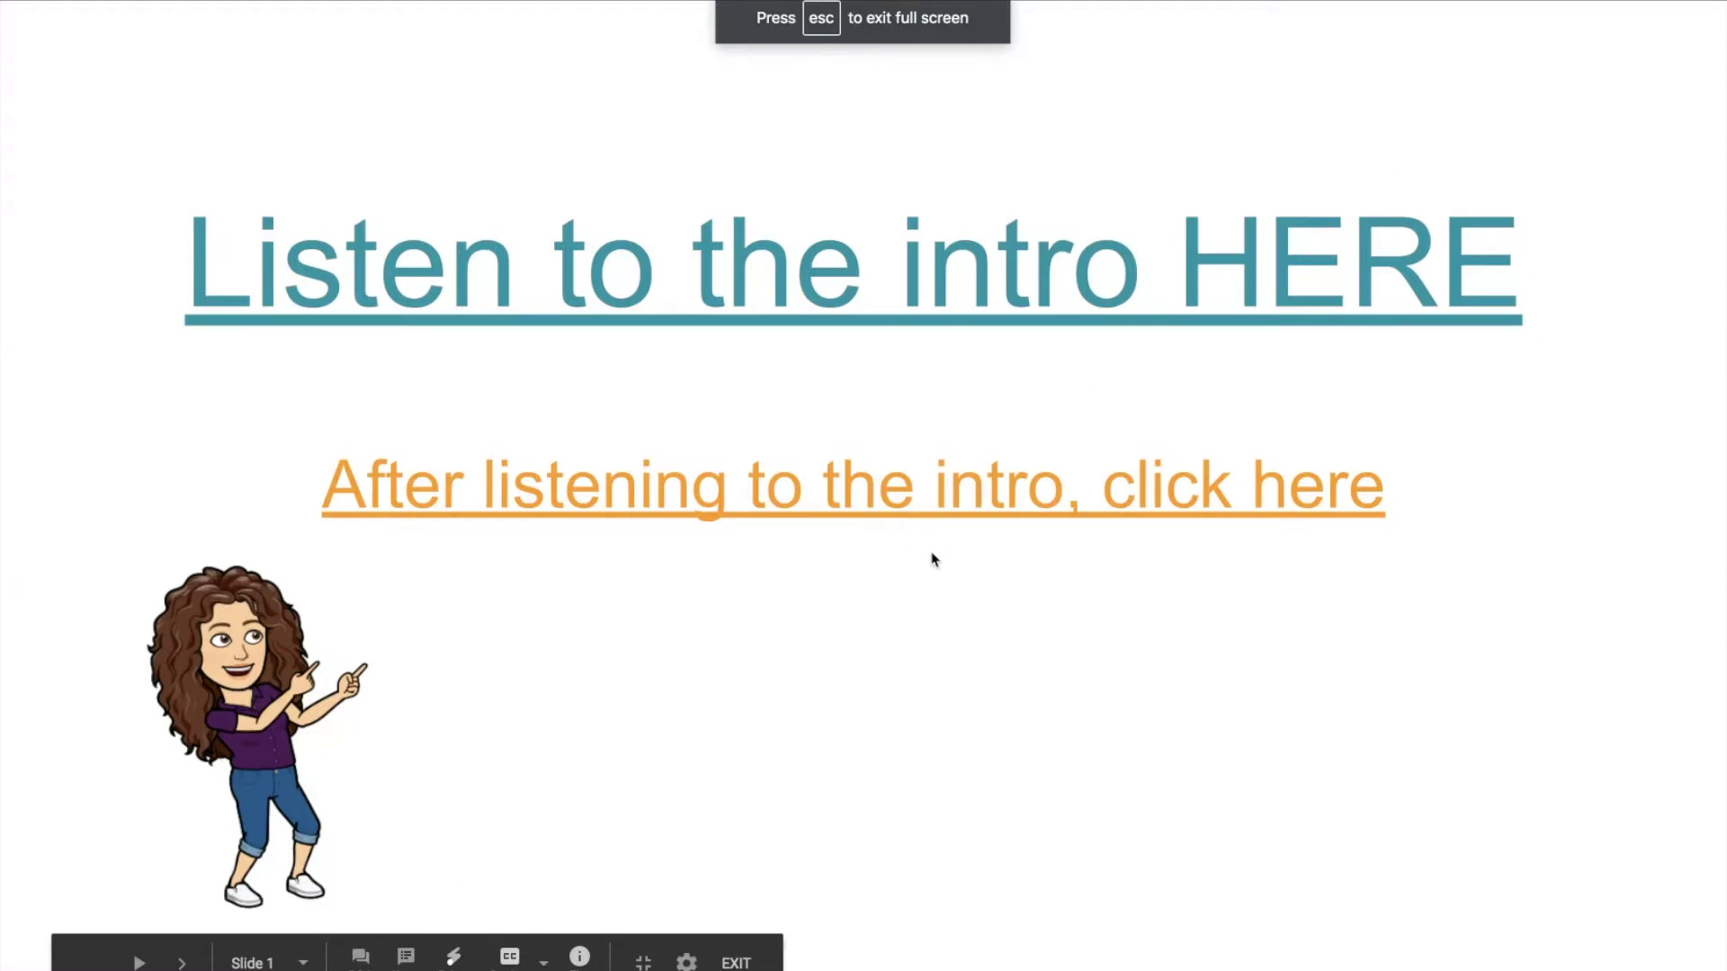
- Follow the intro, City and factory-owner choices to the Home Life slide, then exit the slideshow
left_click(841, 504)
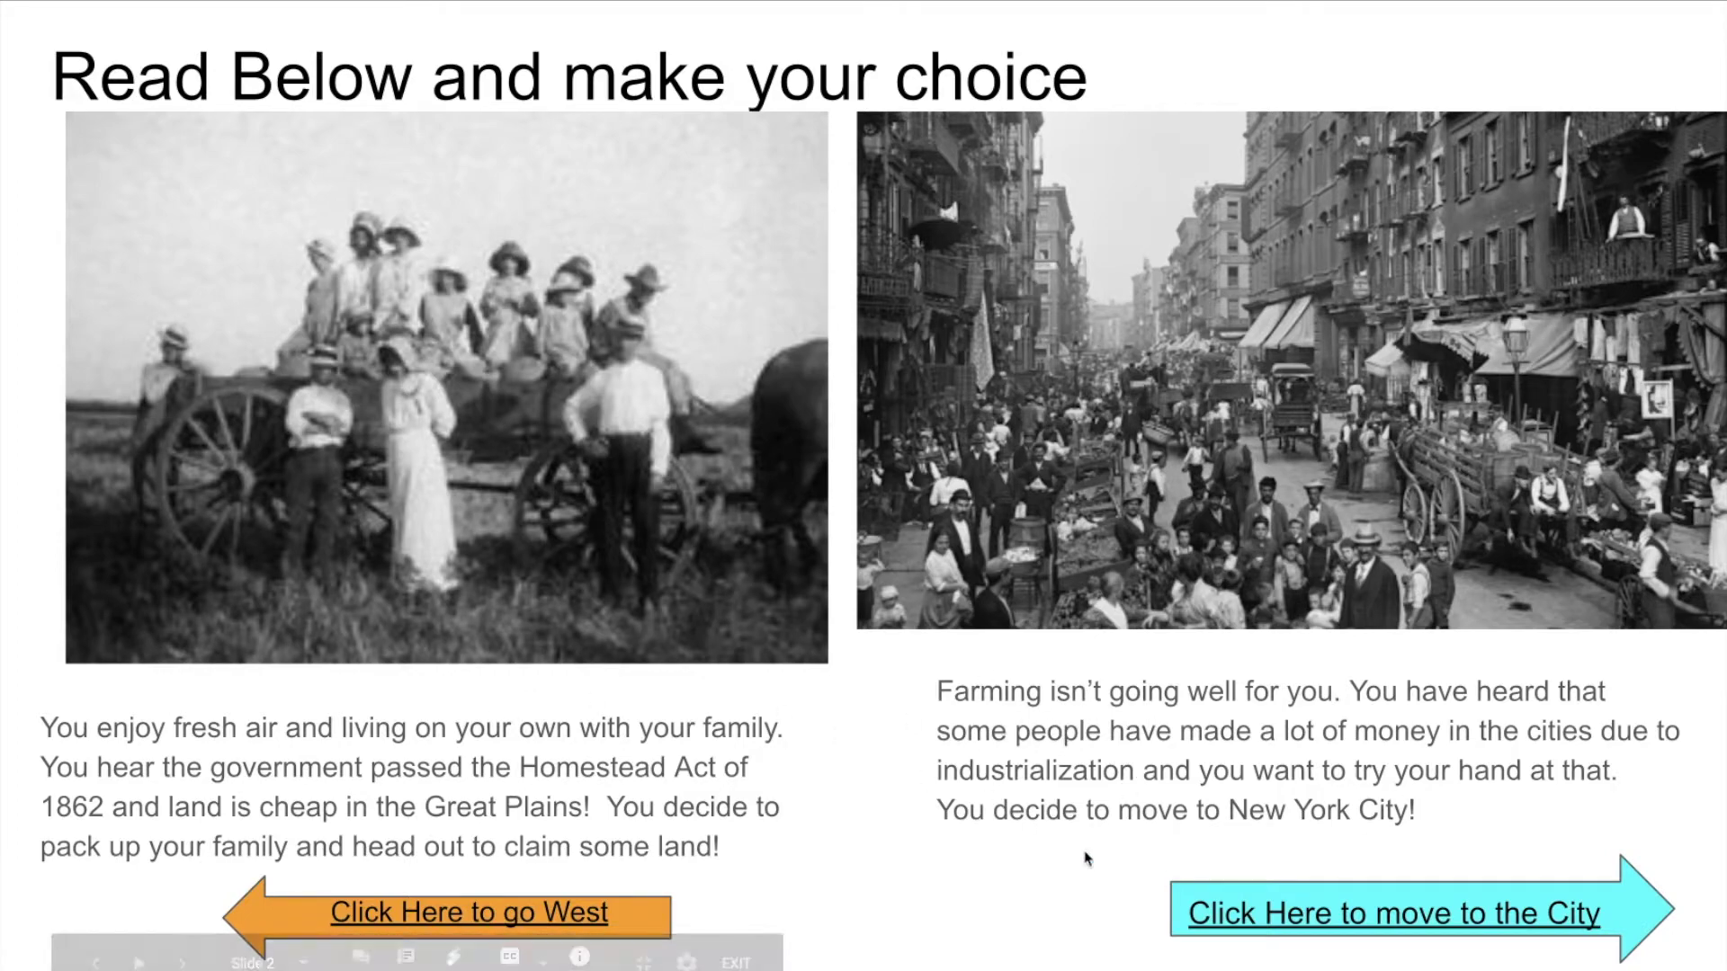
left_click(1292, 922)
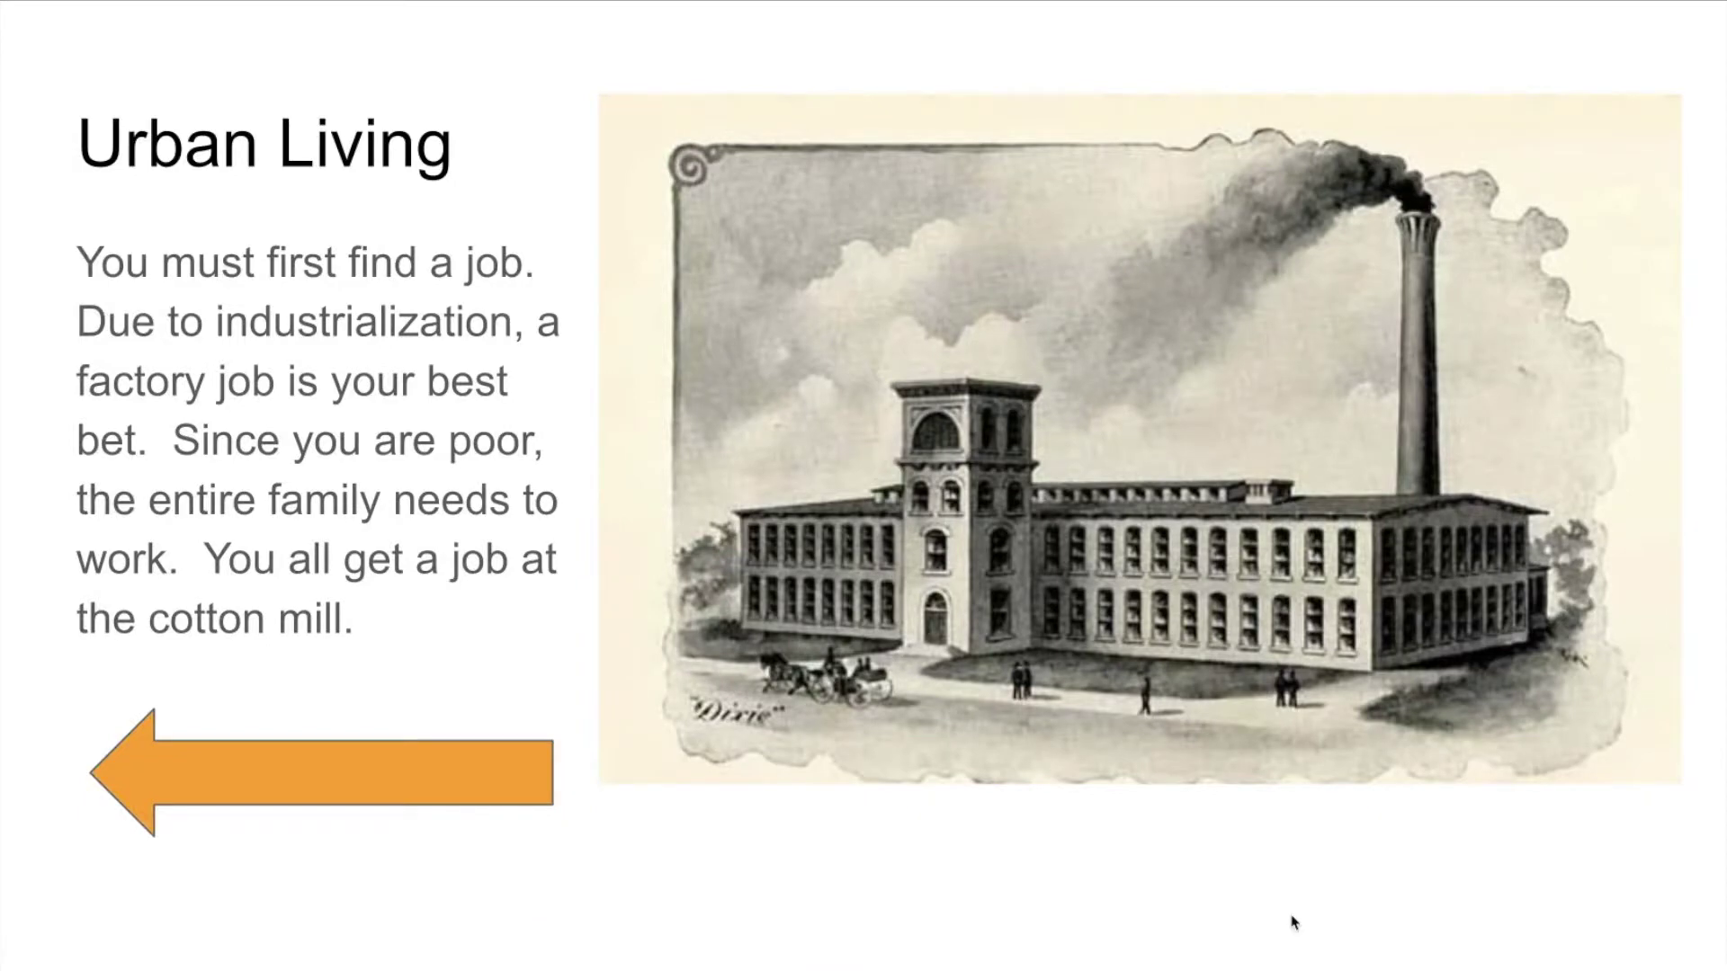
left_click(268, 781)
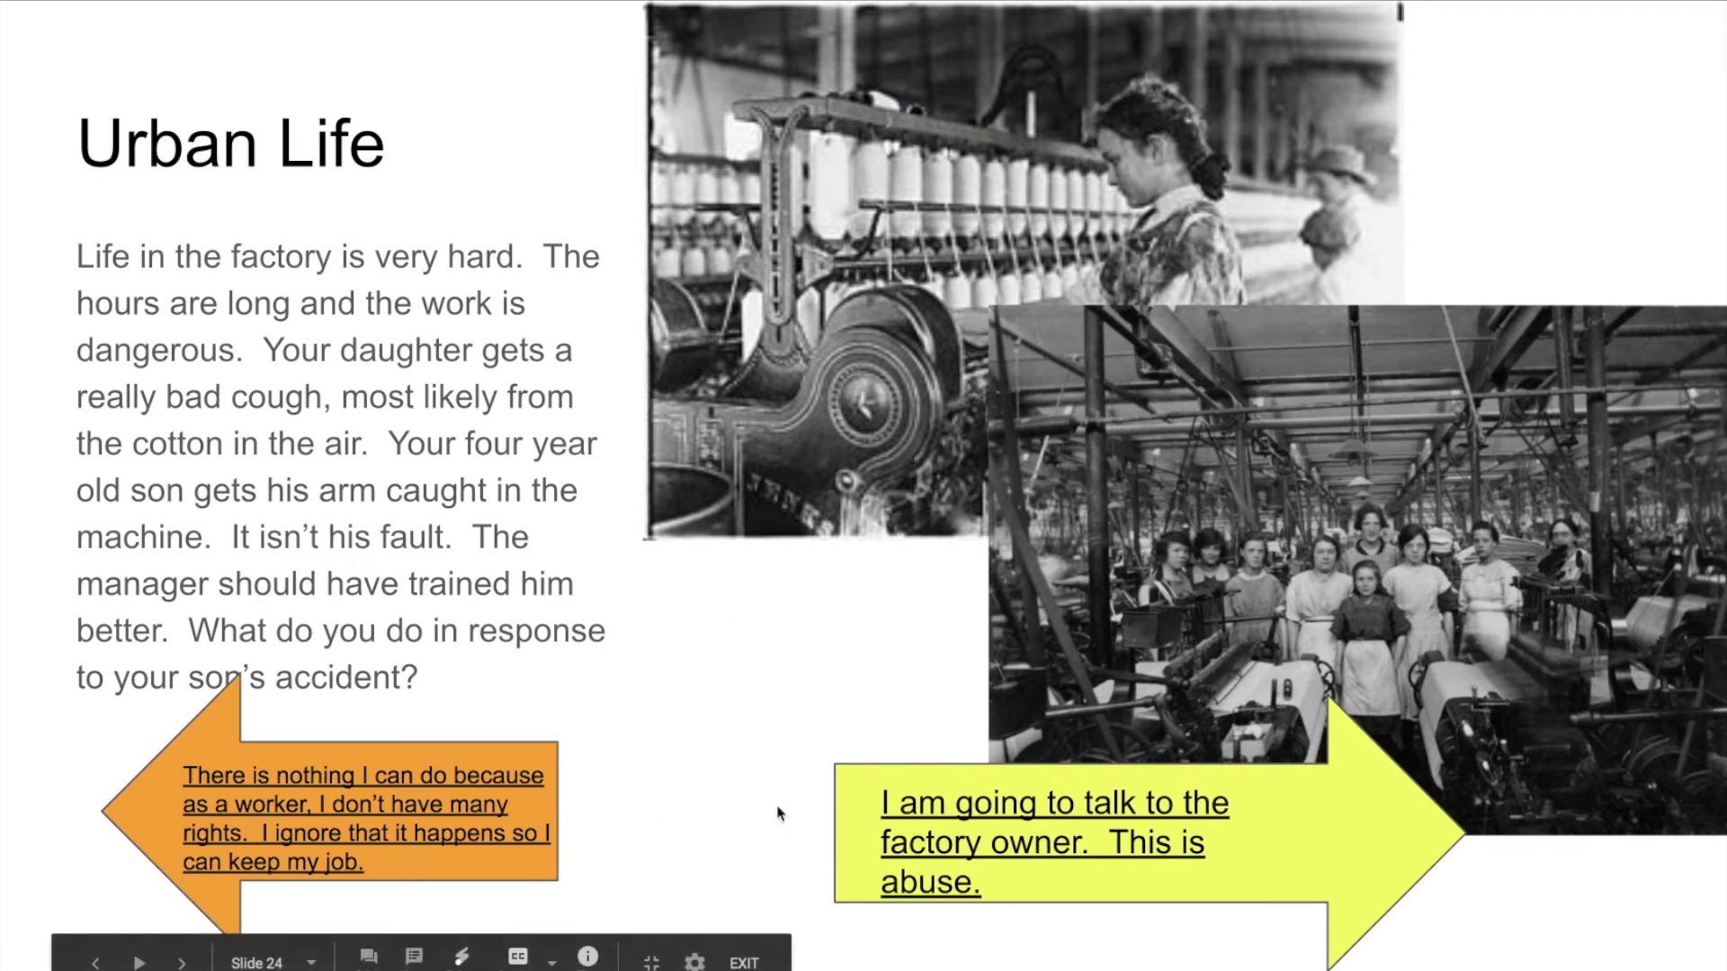
left_click(926, 814)
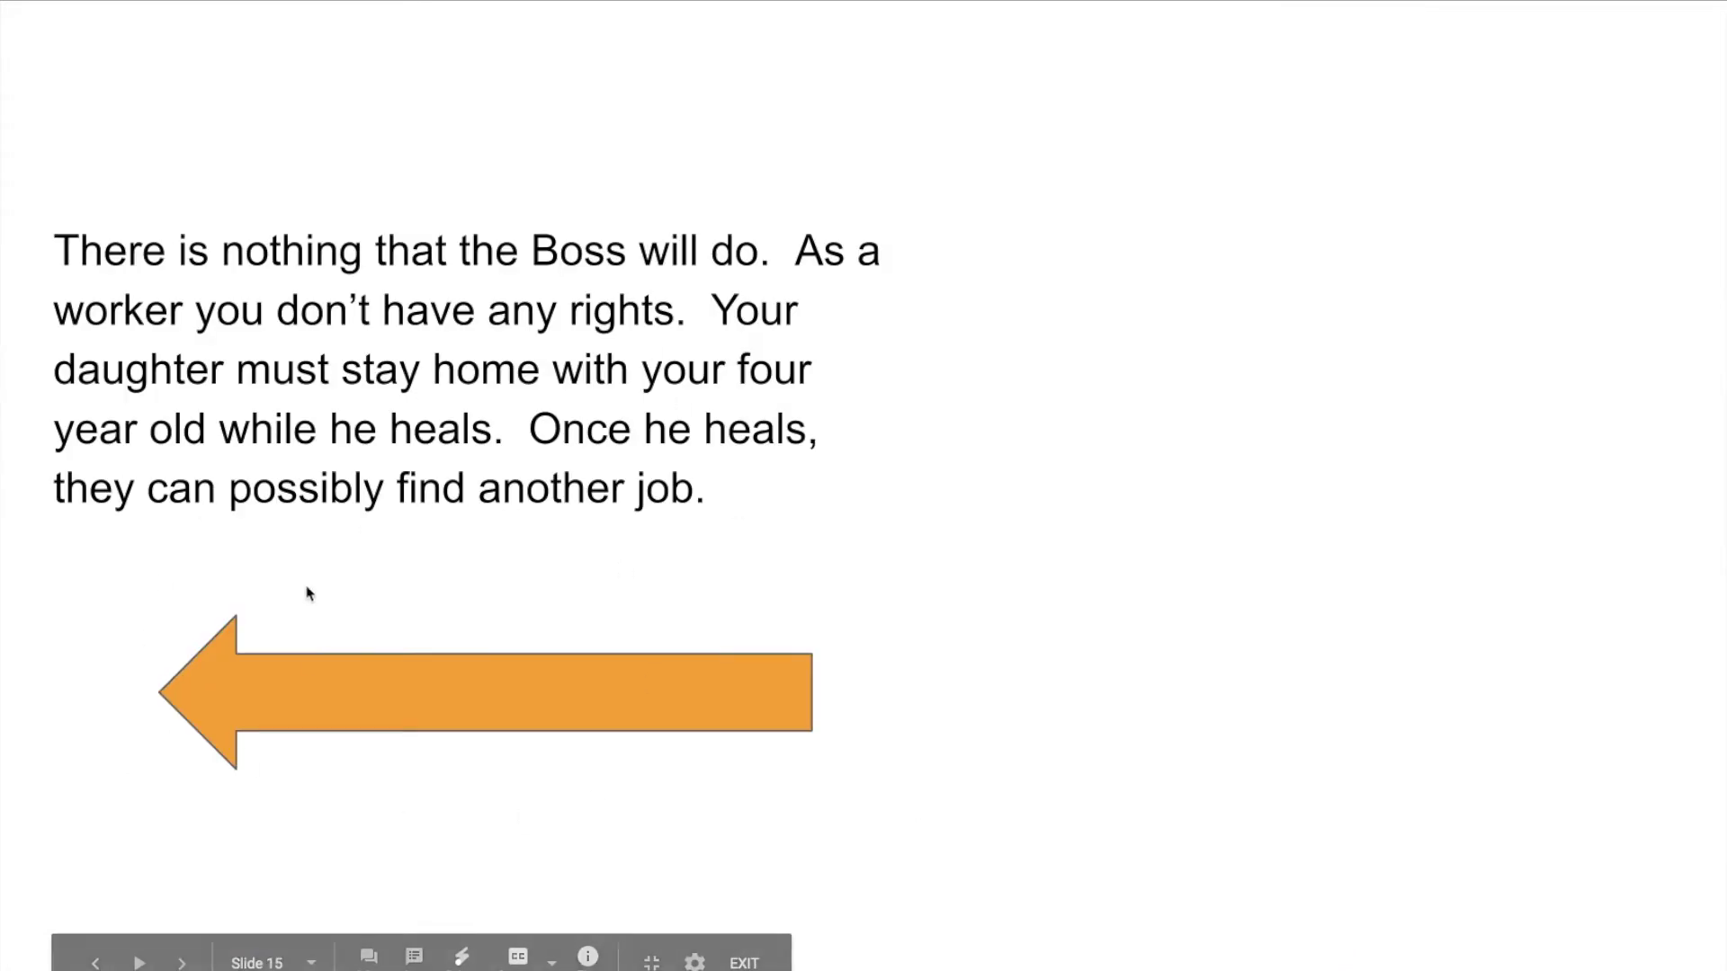
left_click(376, 704)
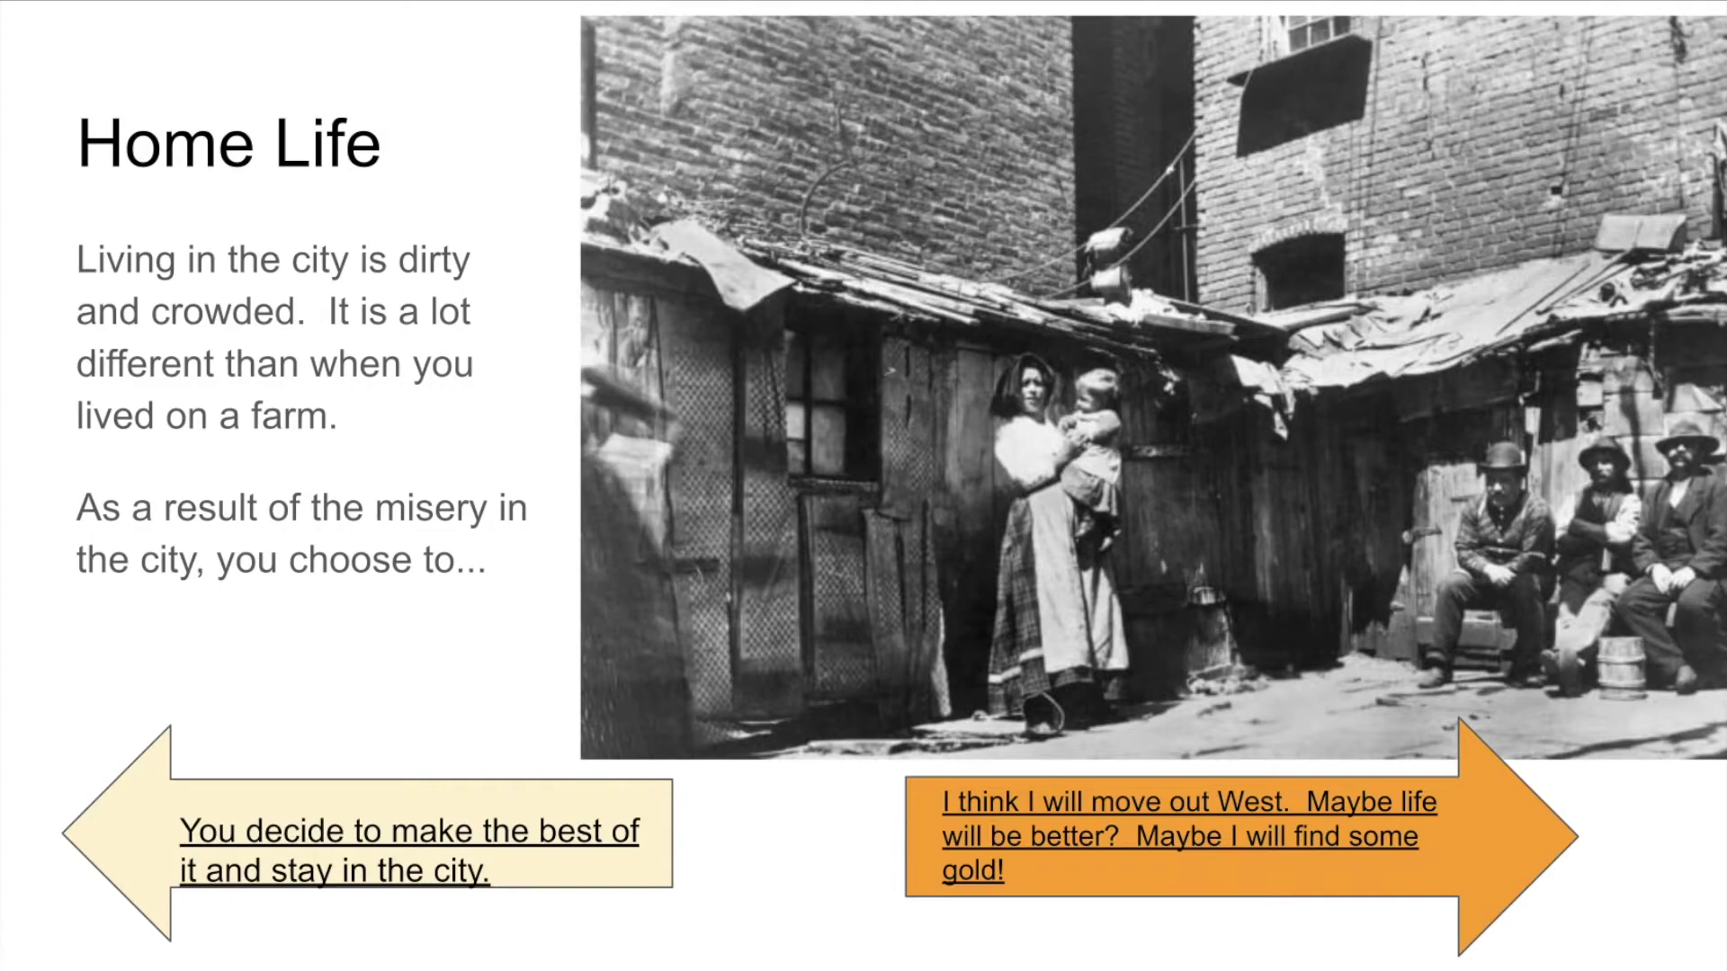
key("Escape")
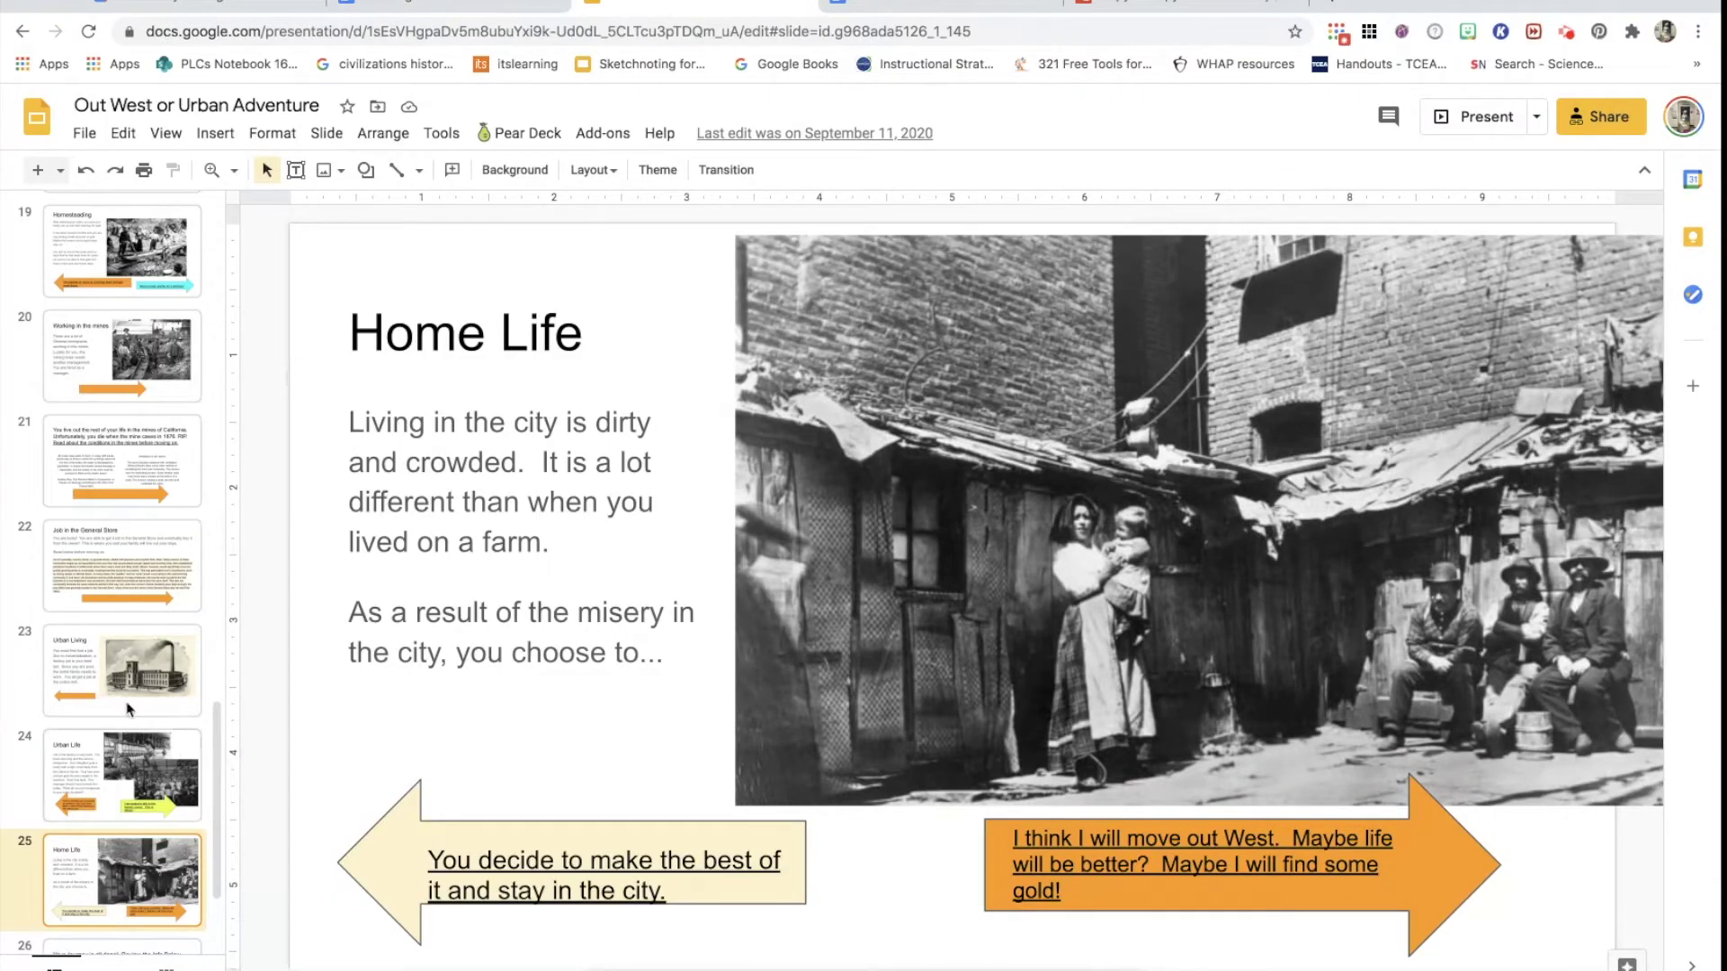
- Scroll the filmstrip back to slide 1 and return to the Creating a Choice Adventure Story document
scroll(99, 522, "up", 20)
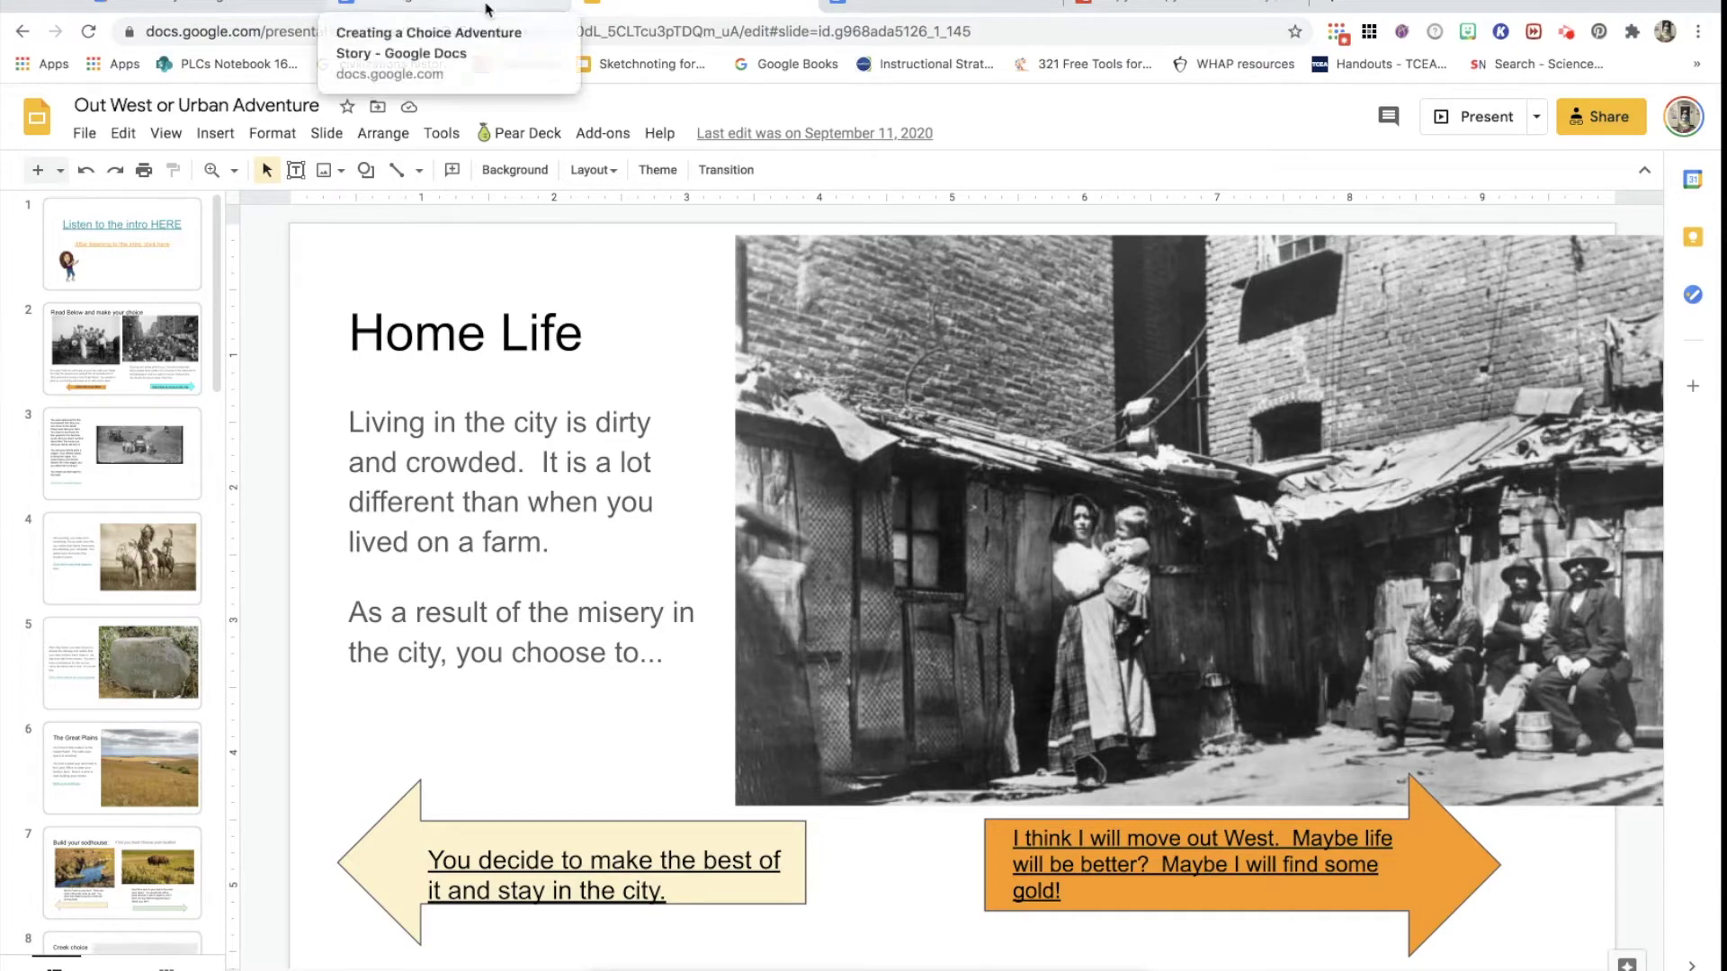
left_click(441, 6)
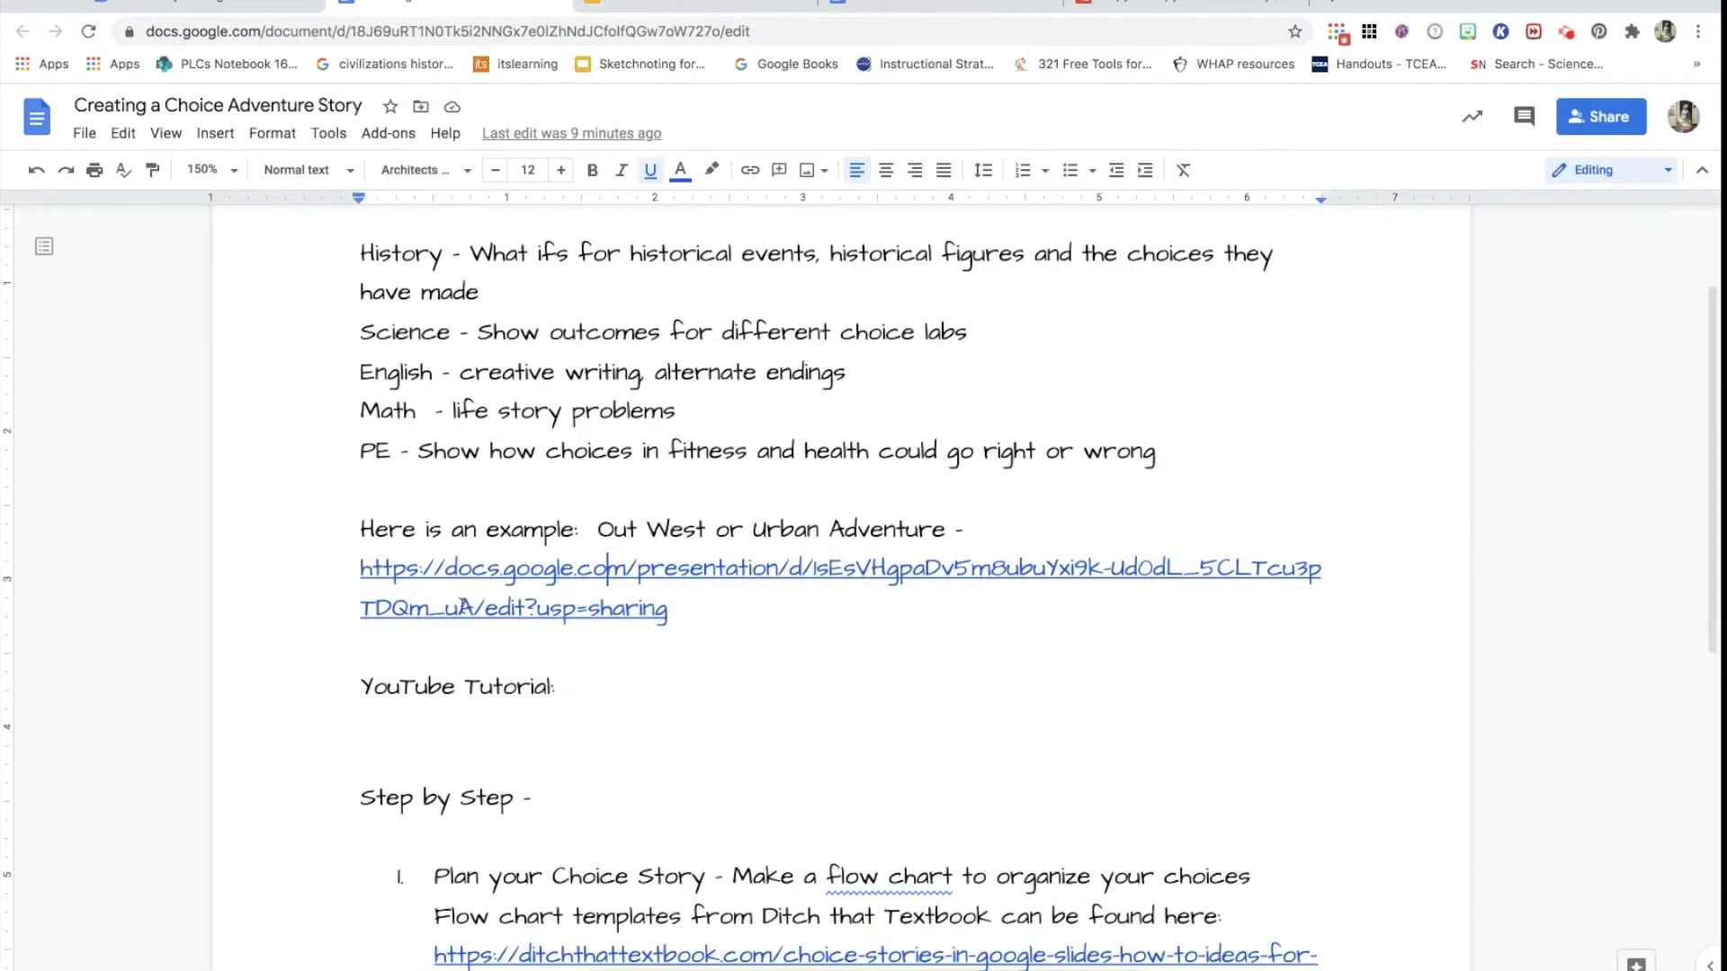
- Review the Step by Step instructions, then switch to the Choice story planning template drawing
scroll(730, 734, "down", 5)
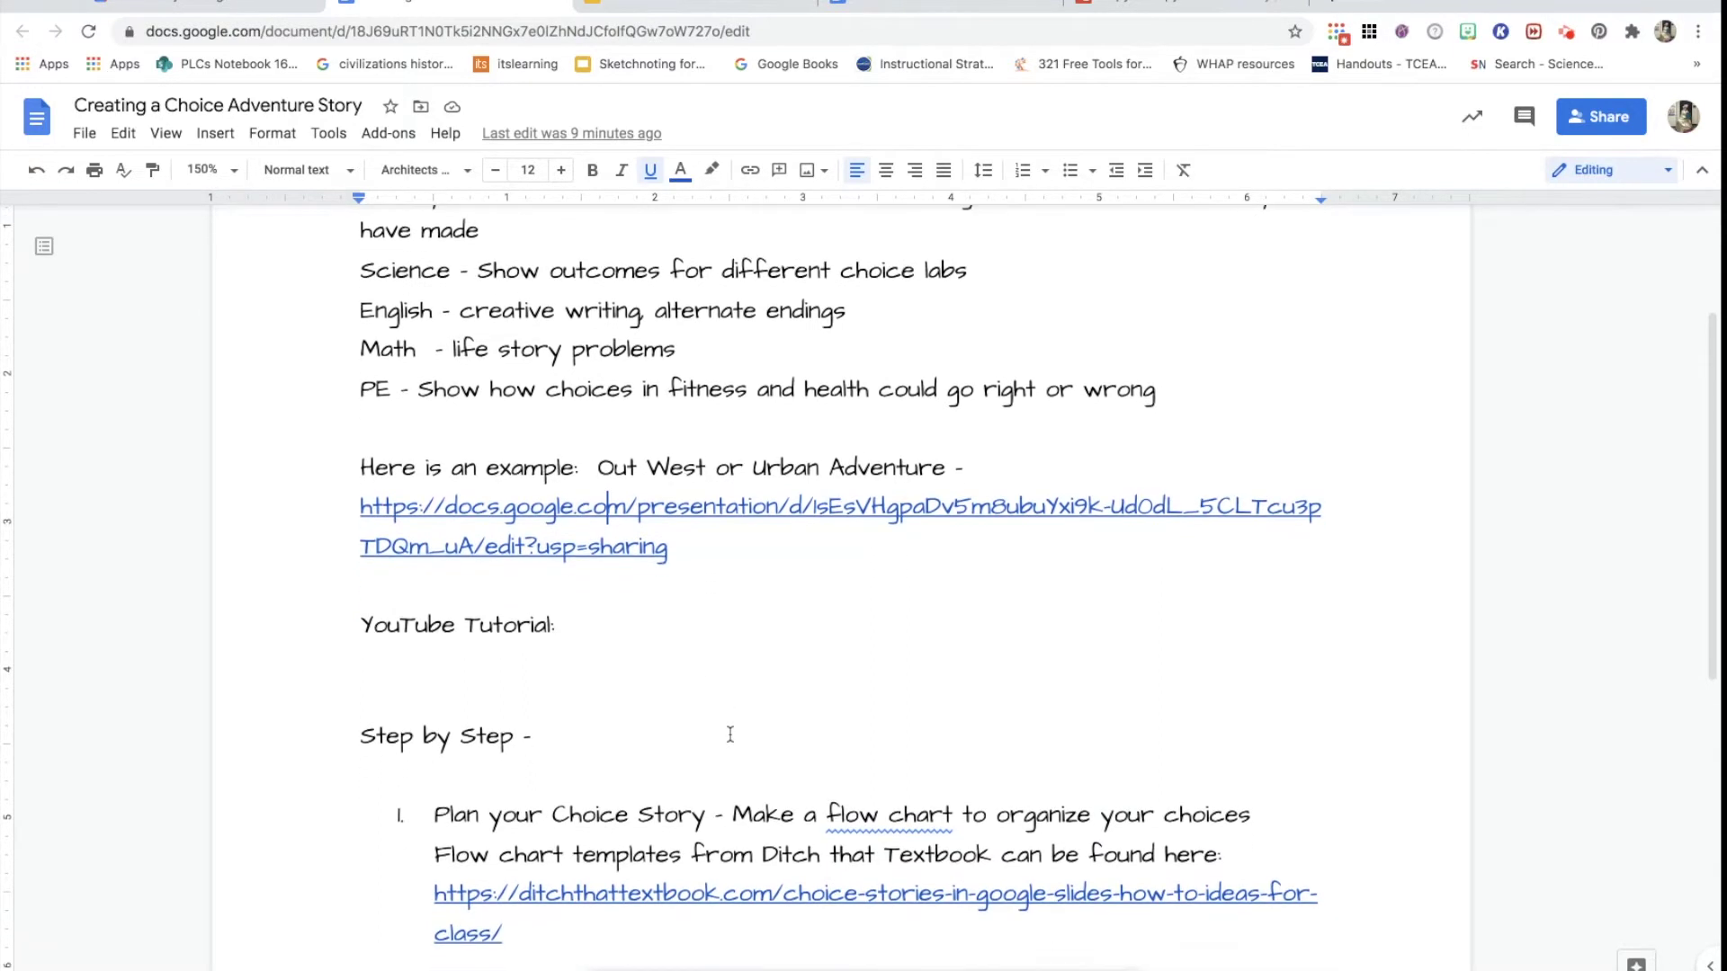
scroll(731, 734, "down", 2)
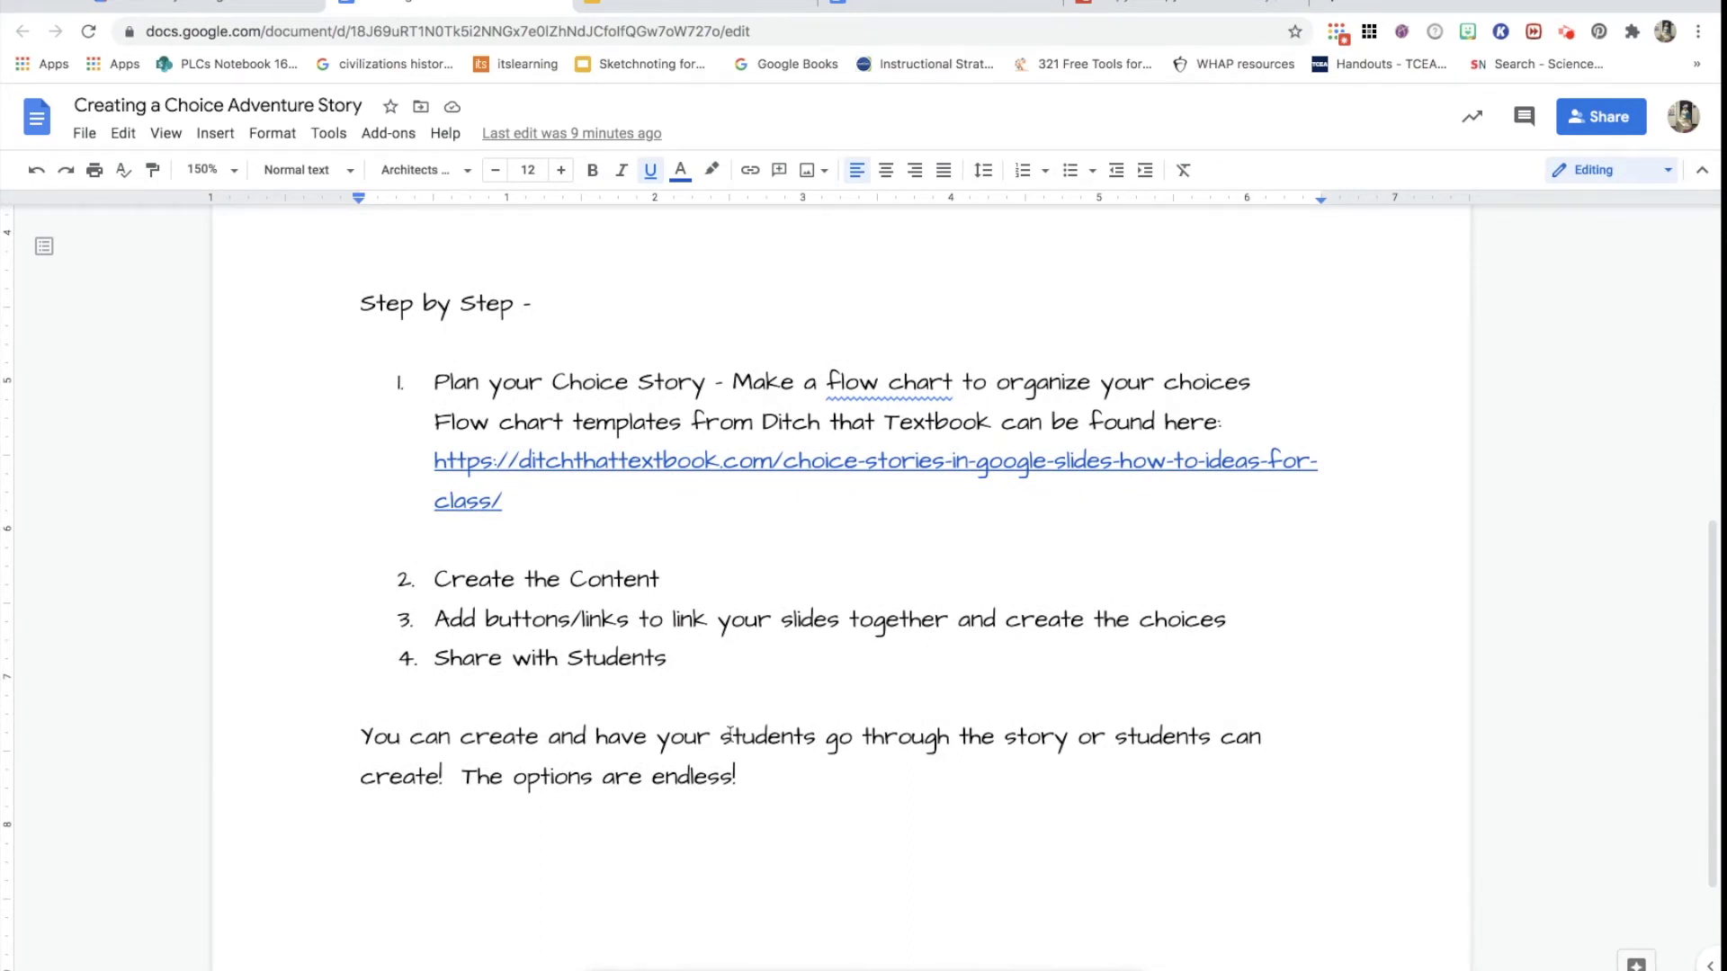
left_click(896, 533)
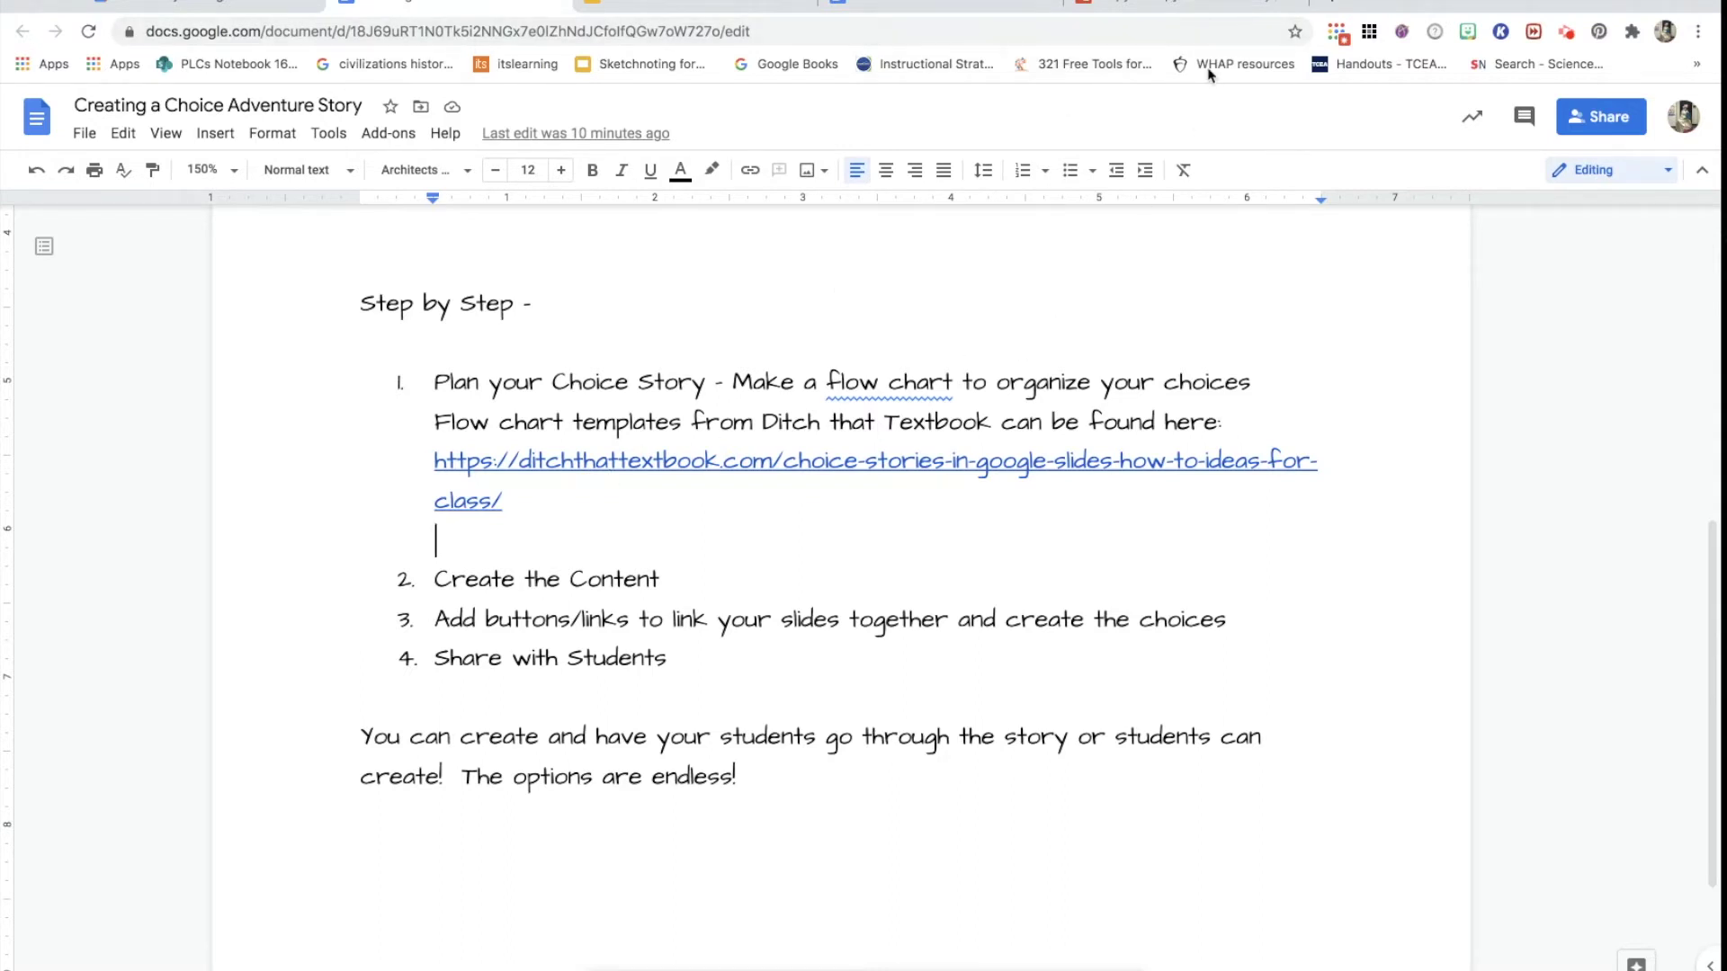
key("ctrl+5")
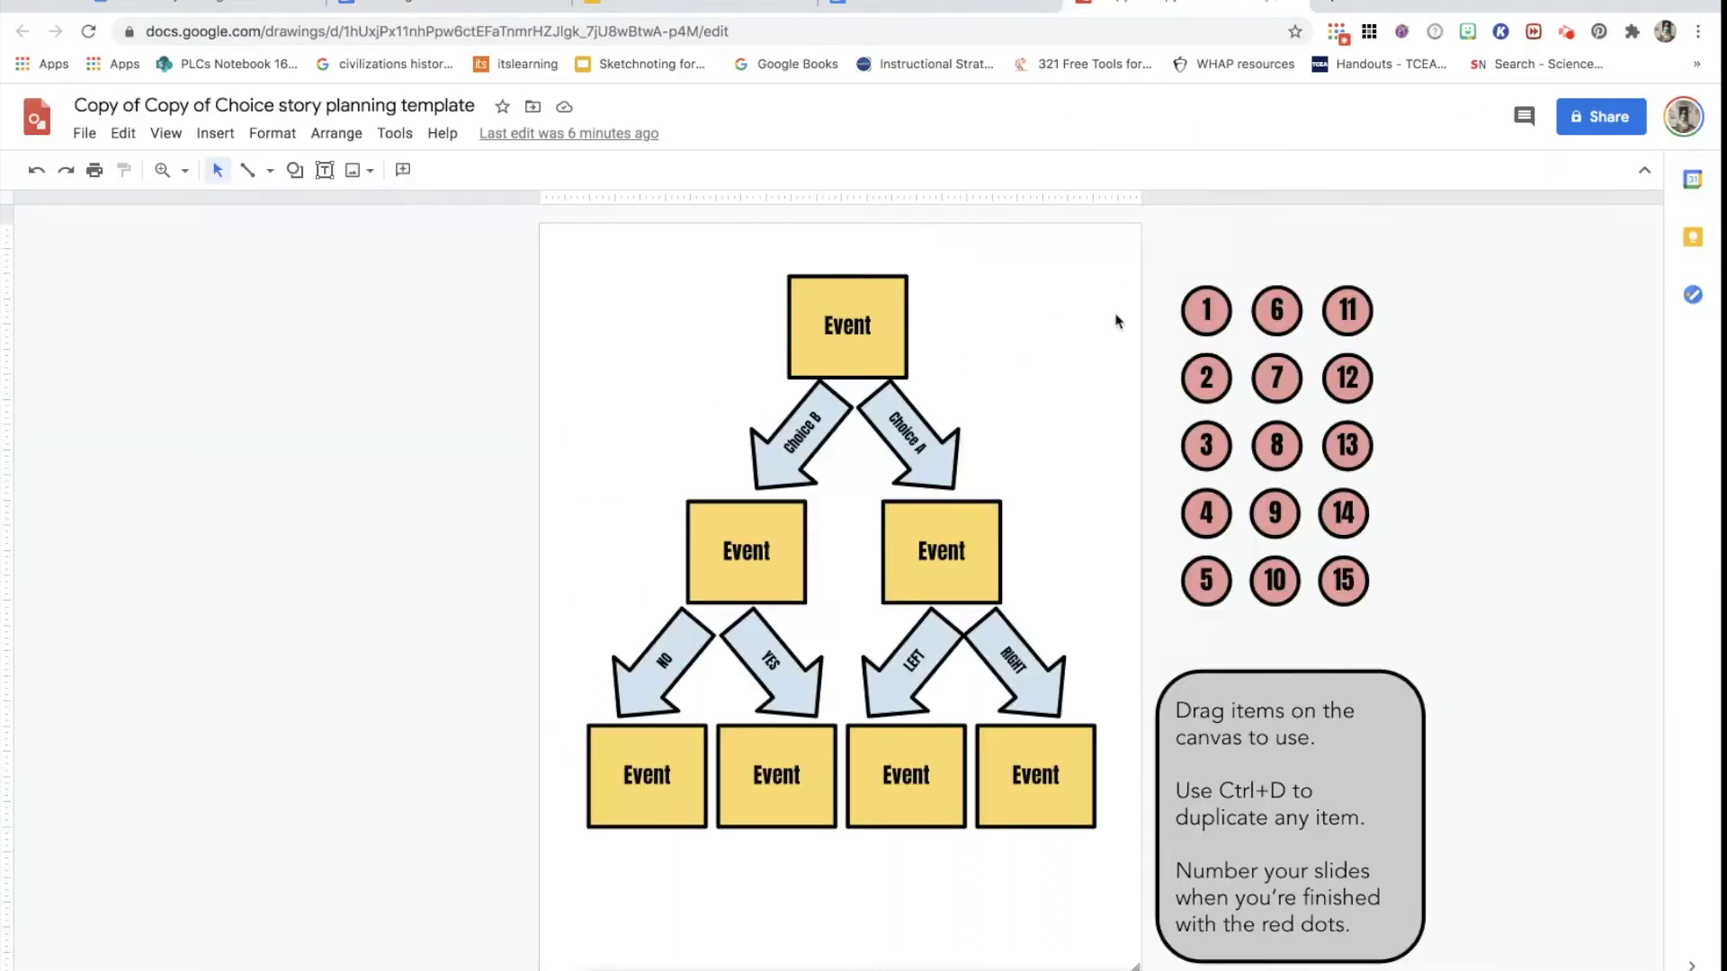
- Relabel the top box 'Intro' and the choice arrows 'Out West' and 'Urban Living'
left_click(870, 329)
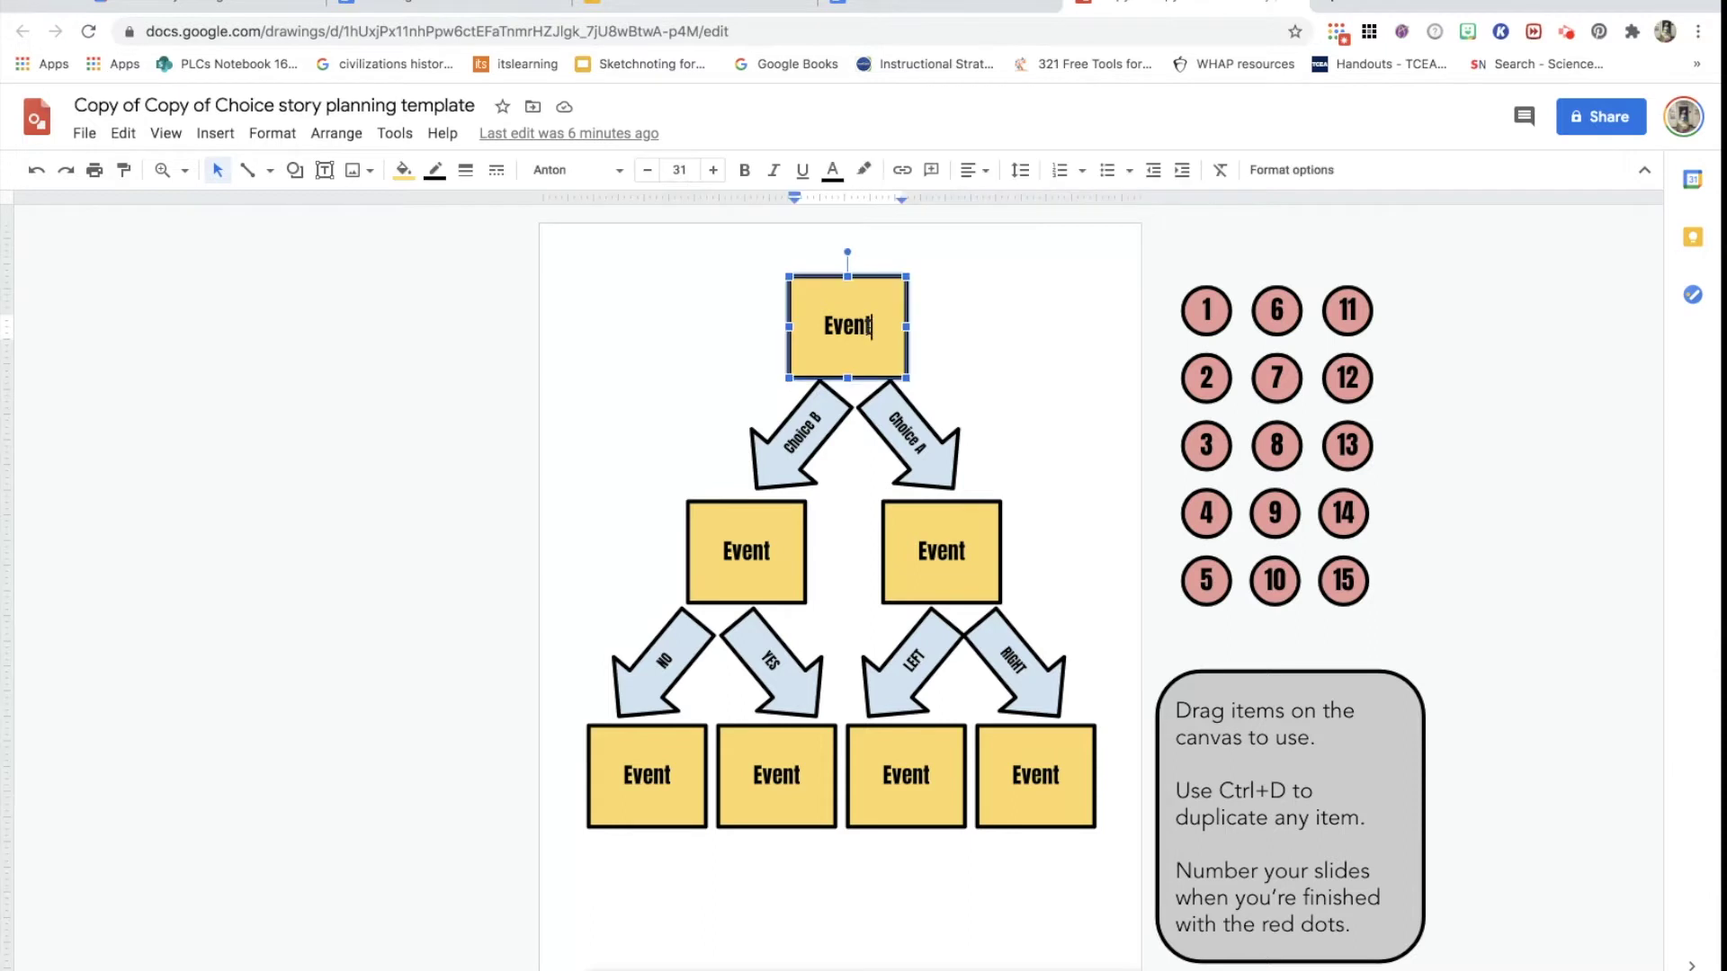
double_click(847, 336)
type("Intro")
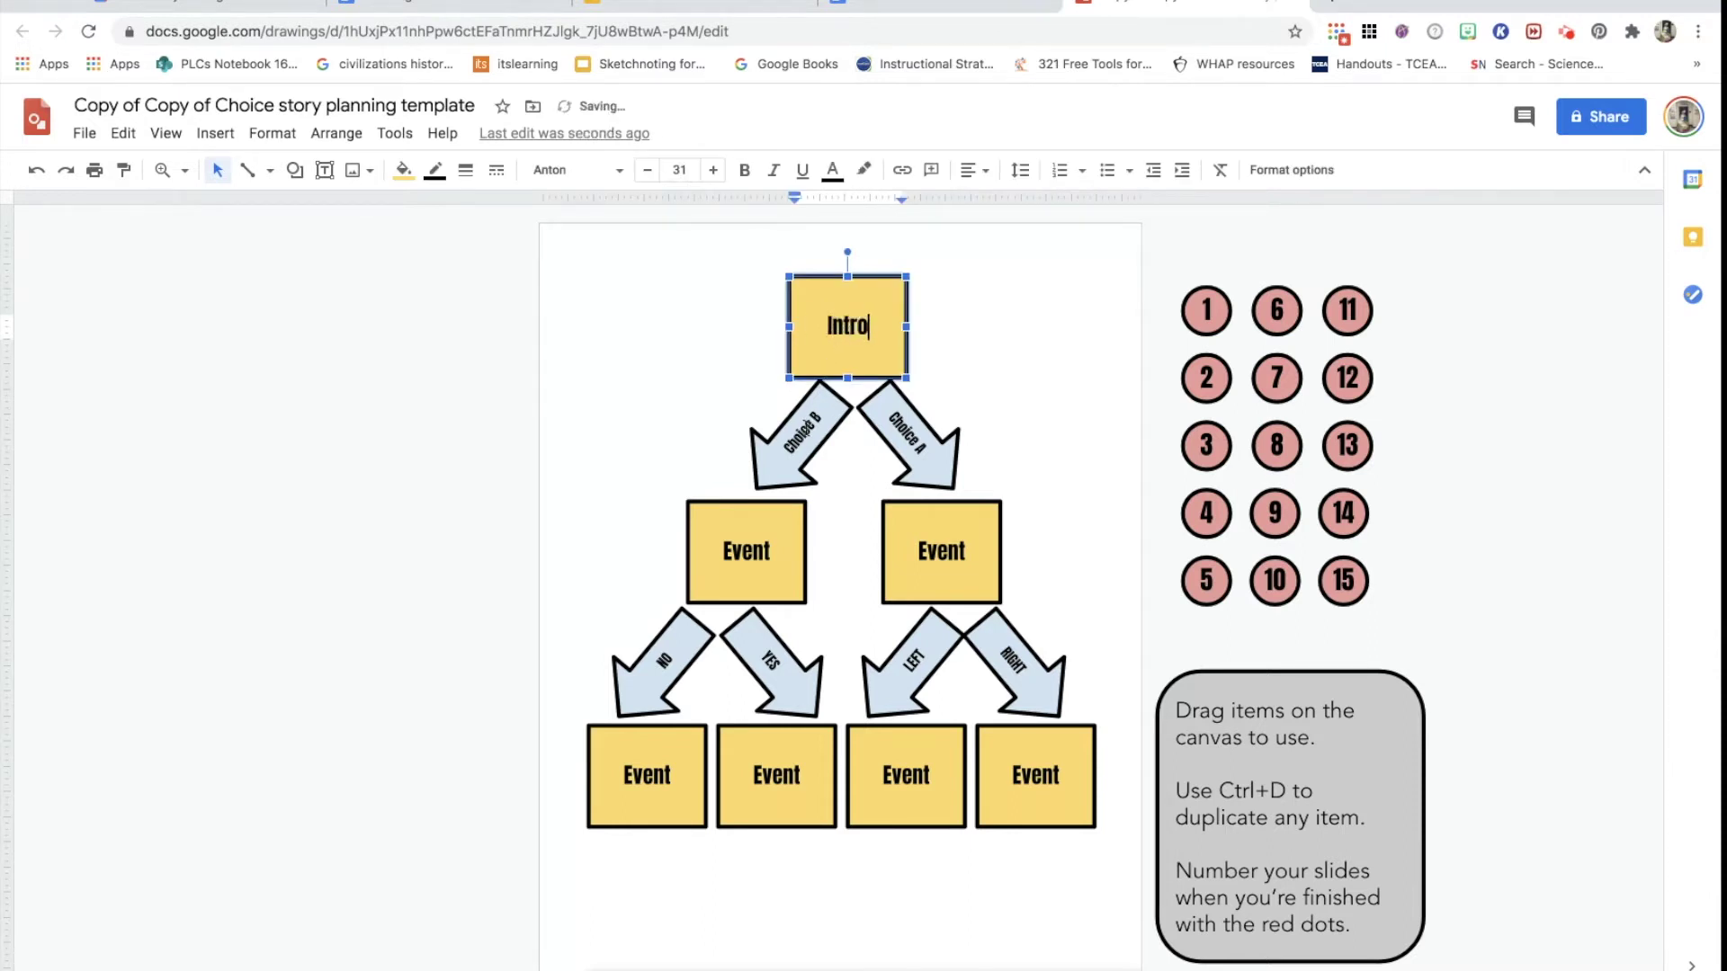
left_click(807, 428)
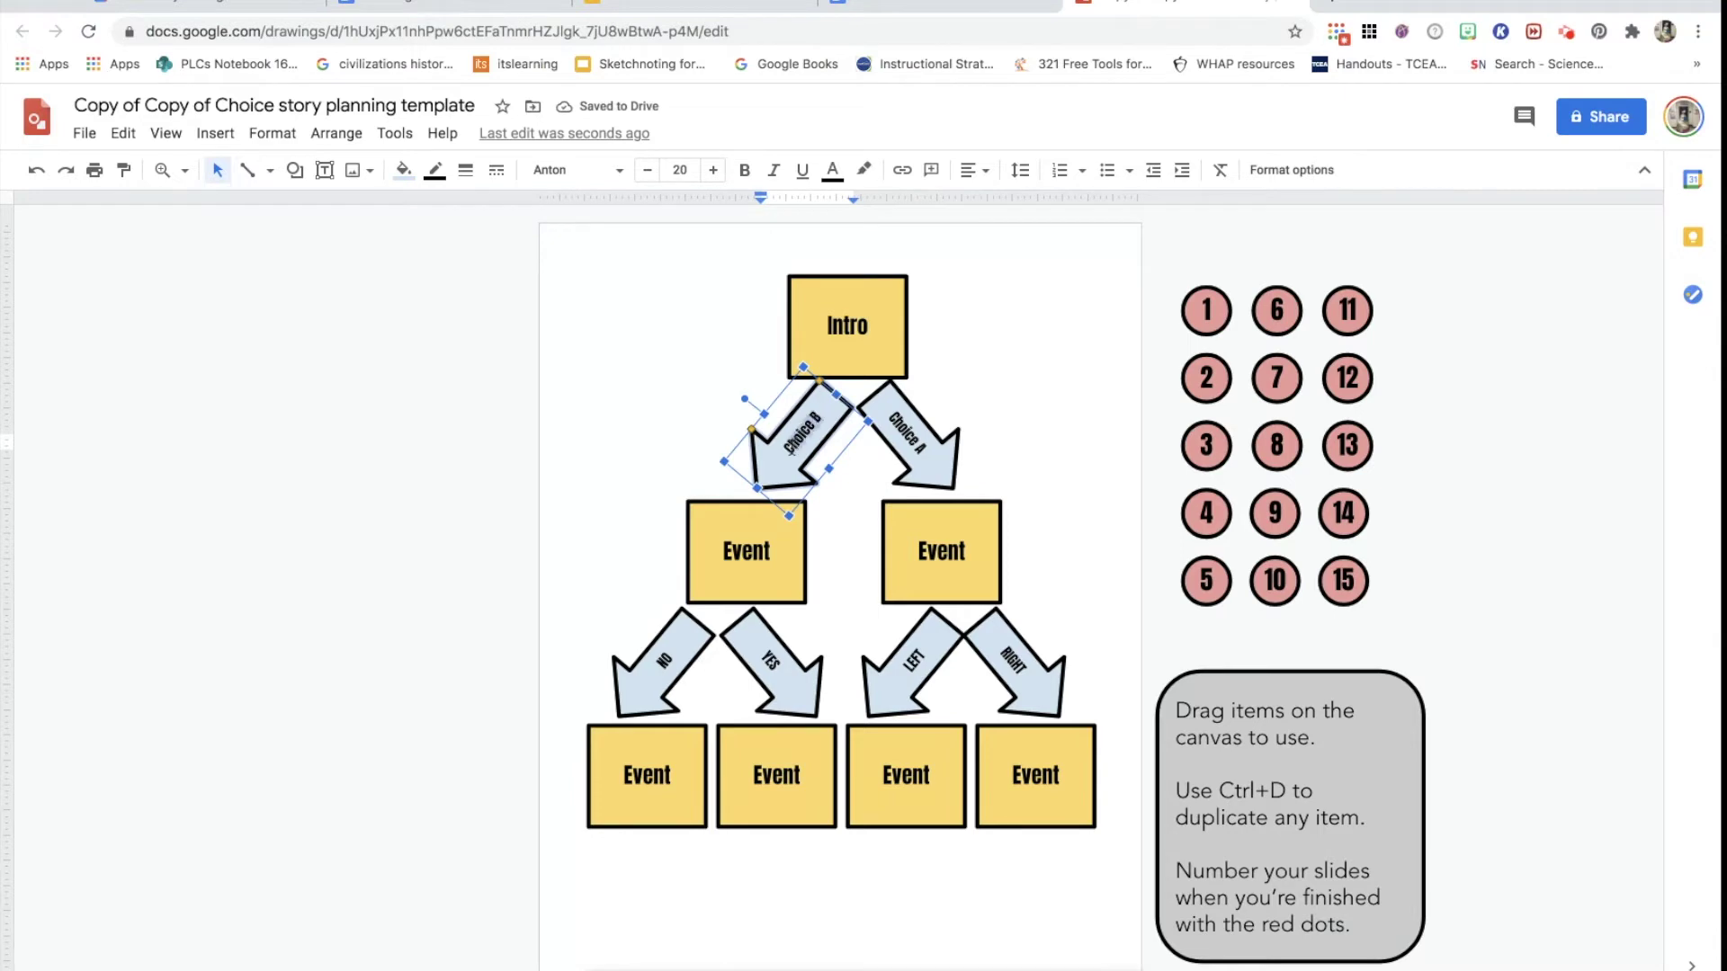
type("Out West")
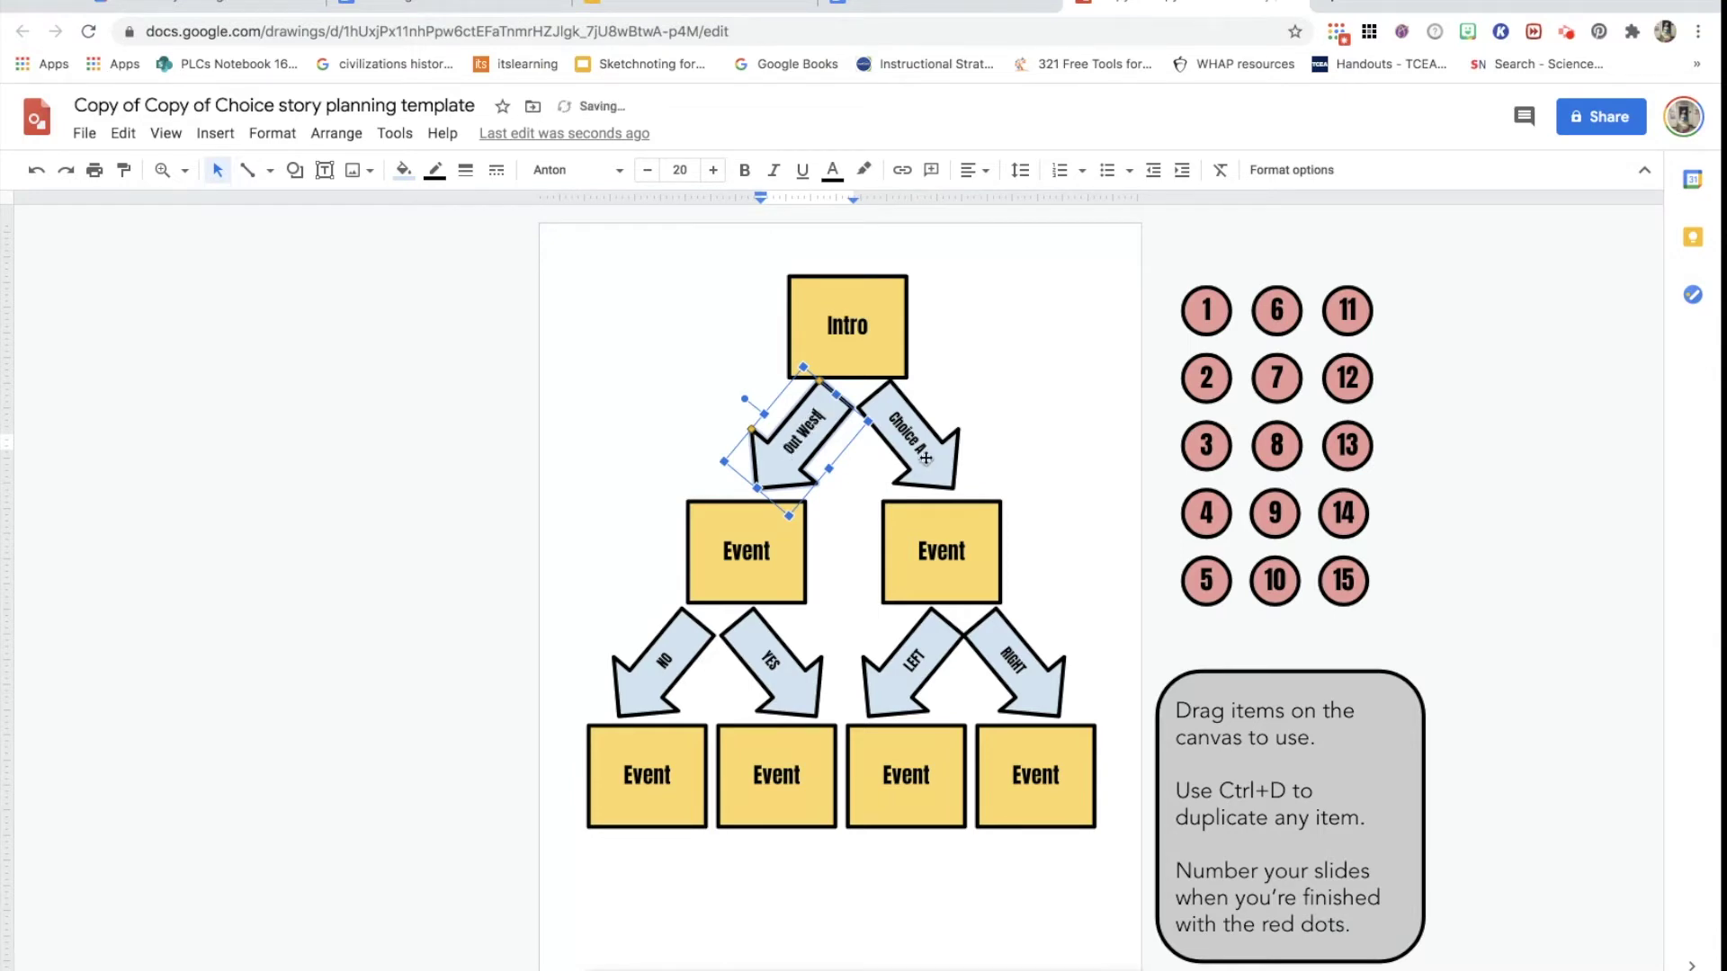
left_click(924, 451)
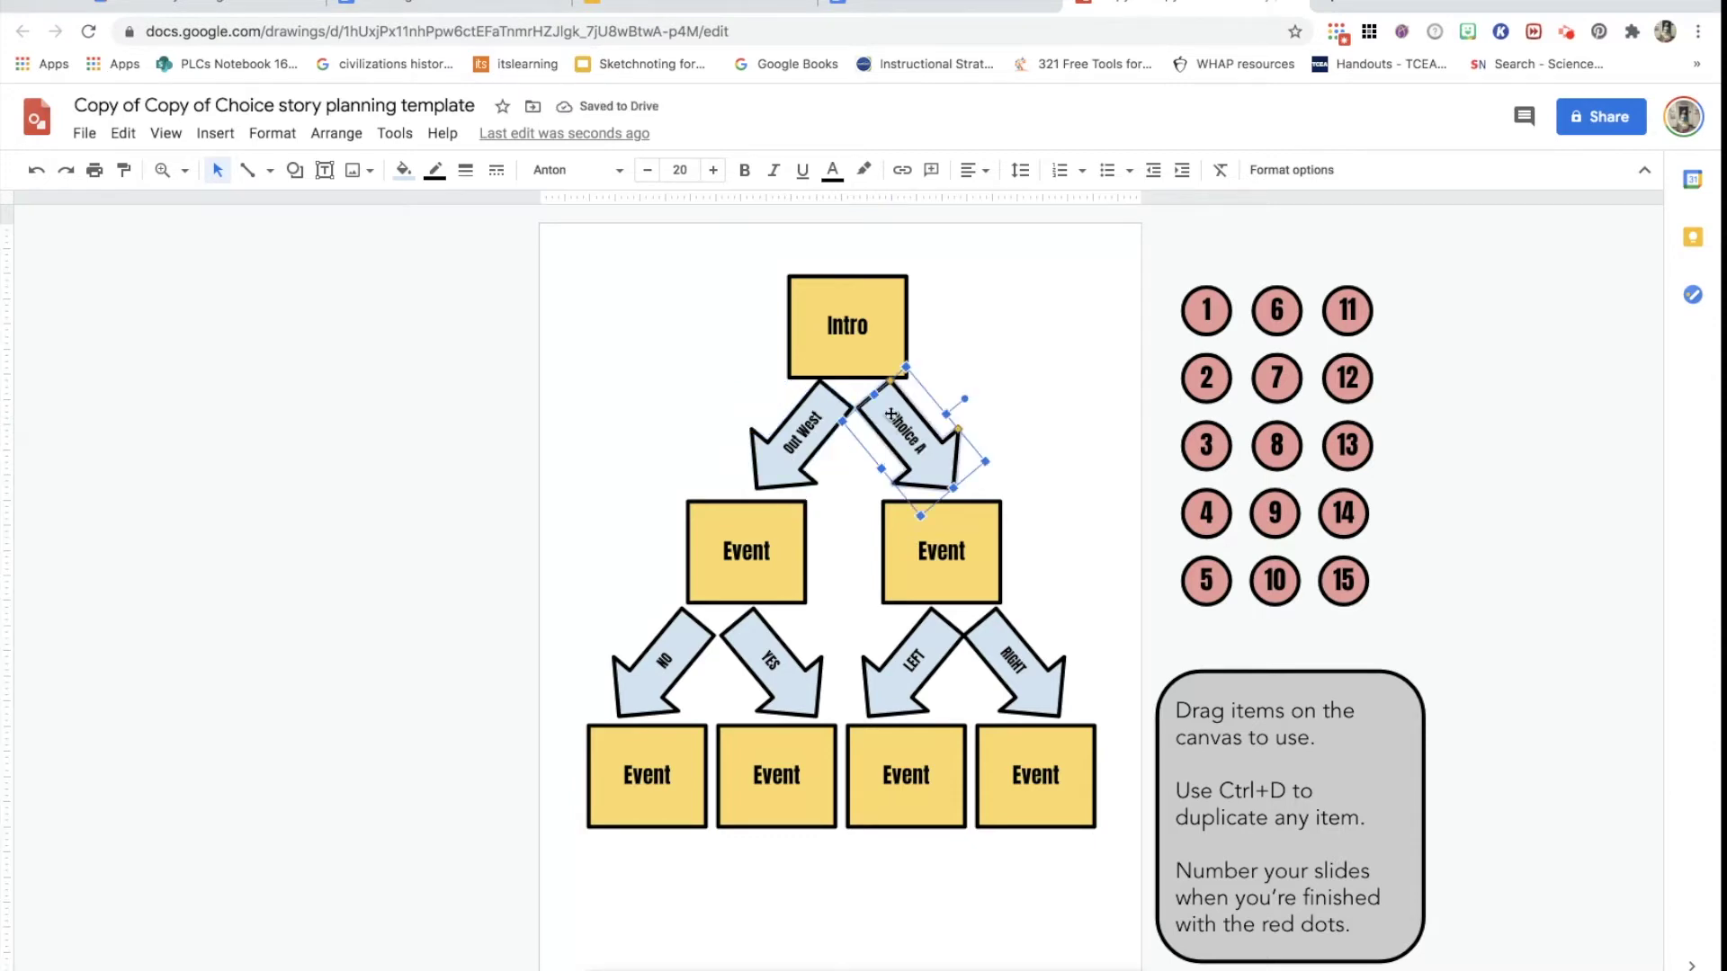
left_click(919, 445)
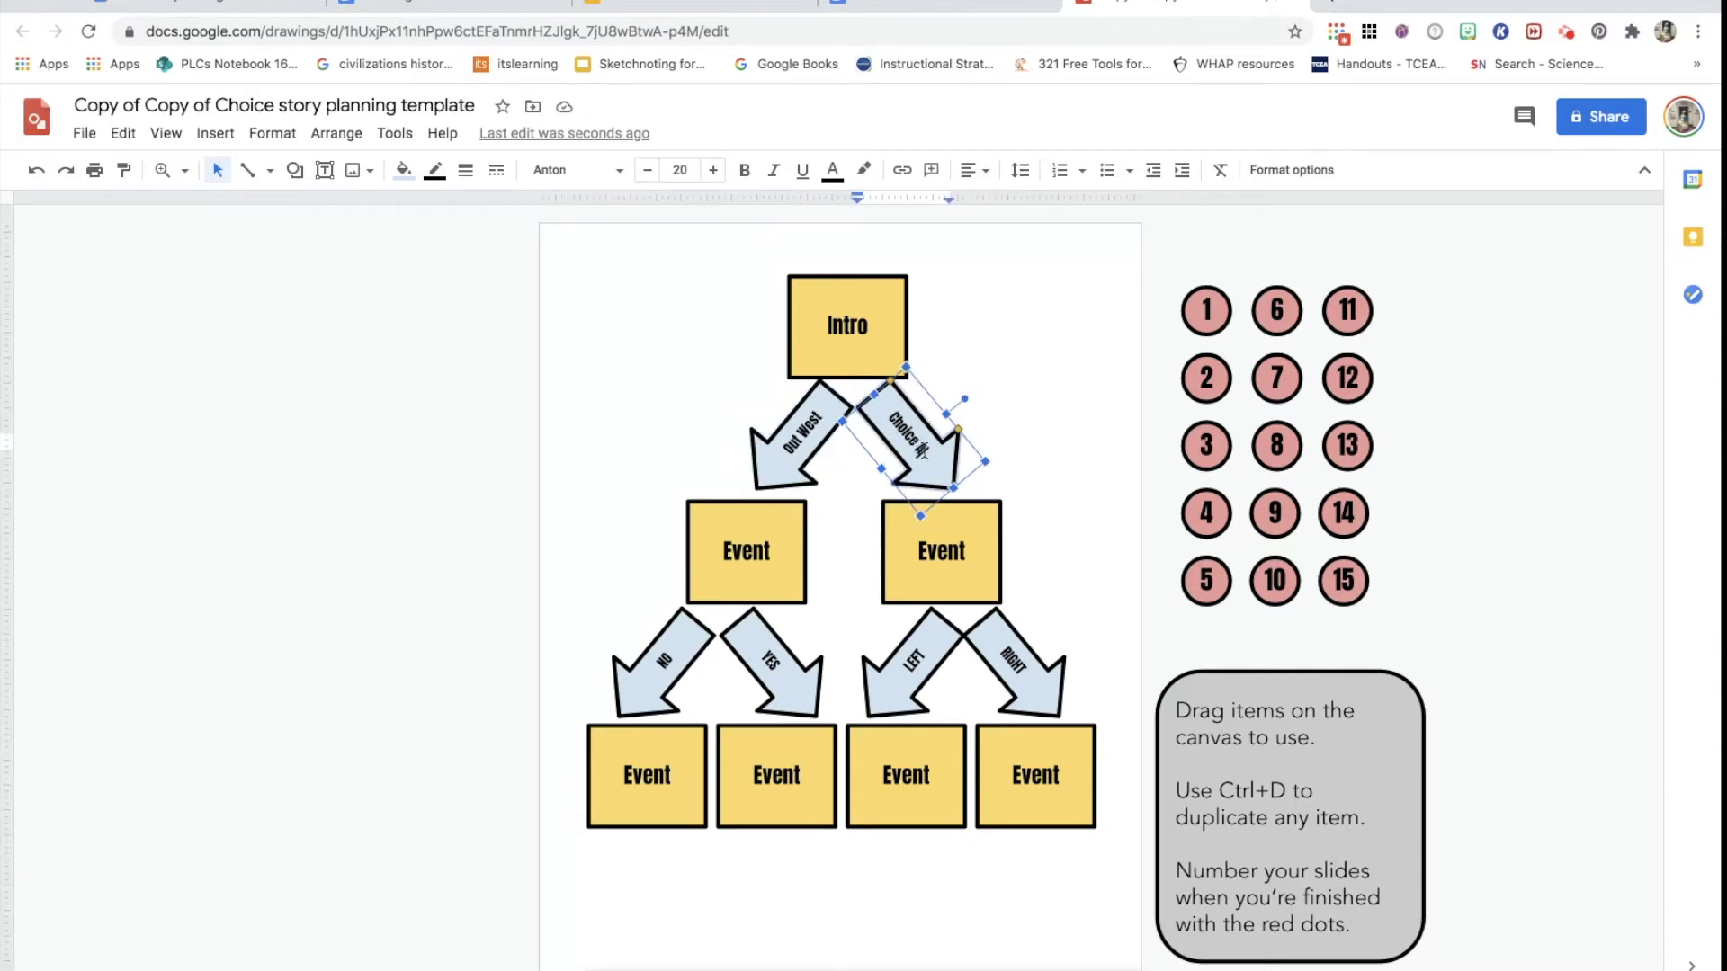
left_click_drag(922, 451, 889, 420)
type("Urban Living")
- Rename the lower Event boxes to 'Snow Storm' and 'Work in Factory'
left_click(771, 550)
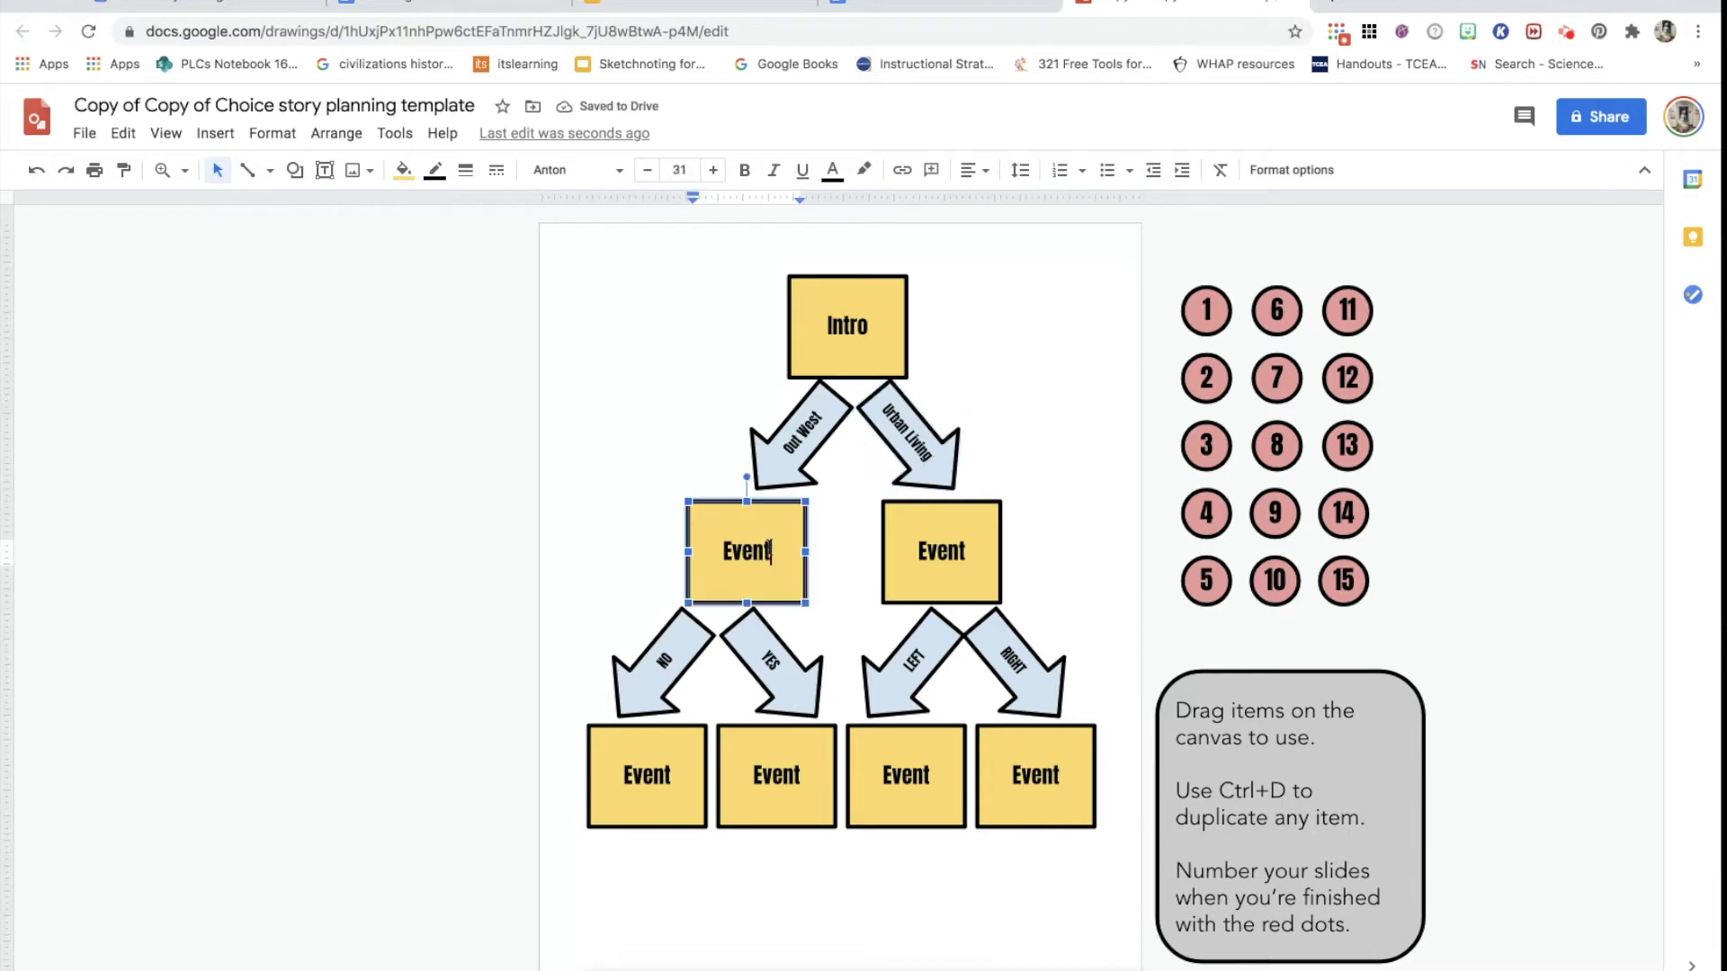
left_click_drag(770, 551, 718, 551)
type("Snow Storm")
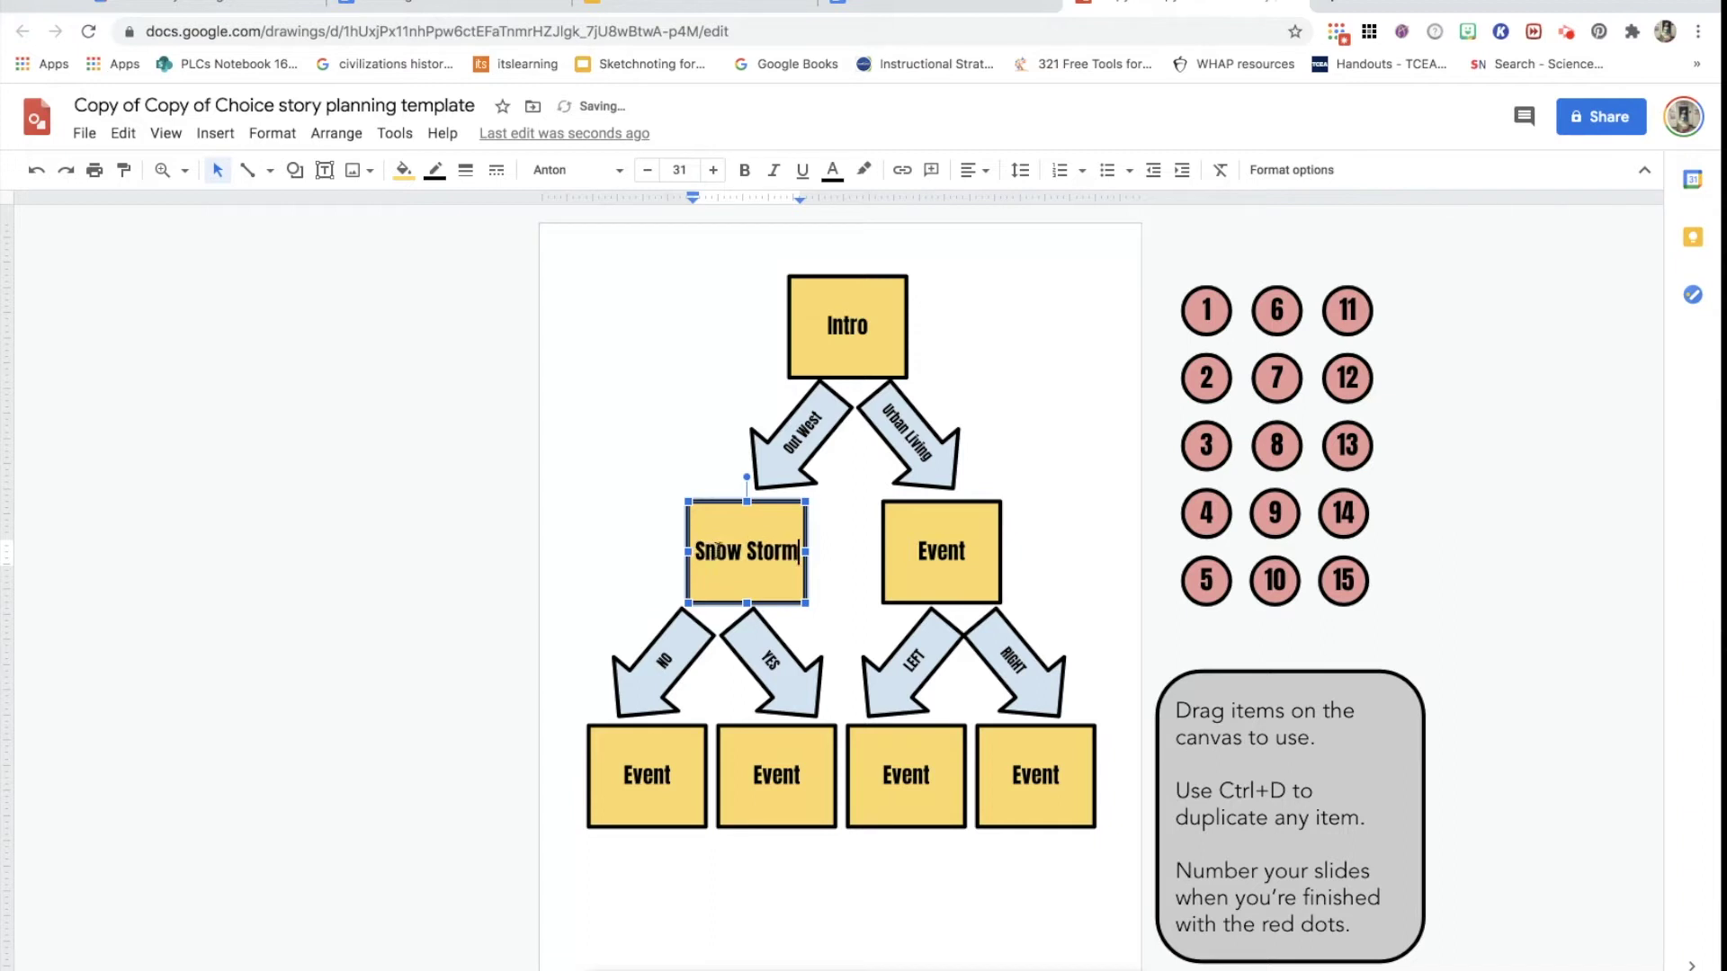
double_click(961, 550)
type("W")
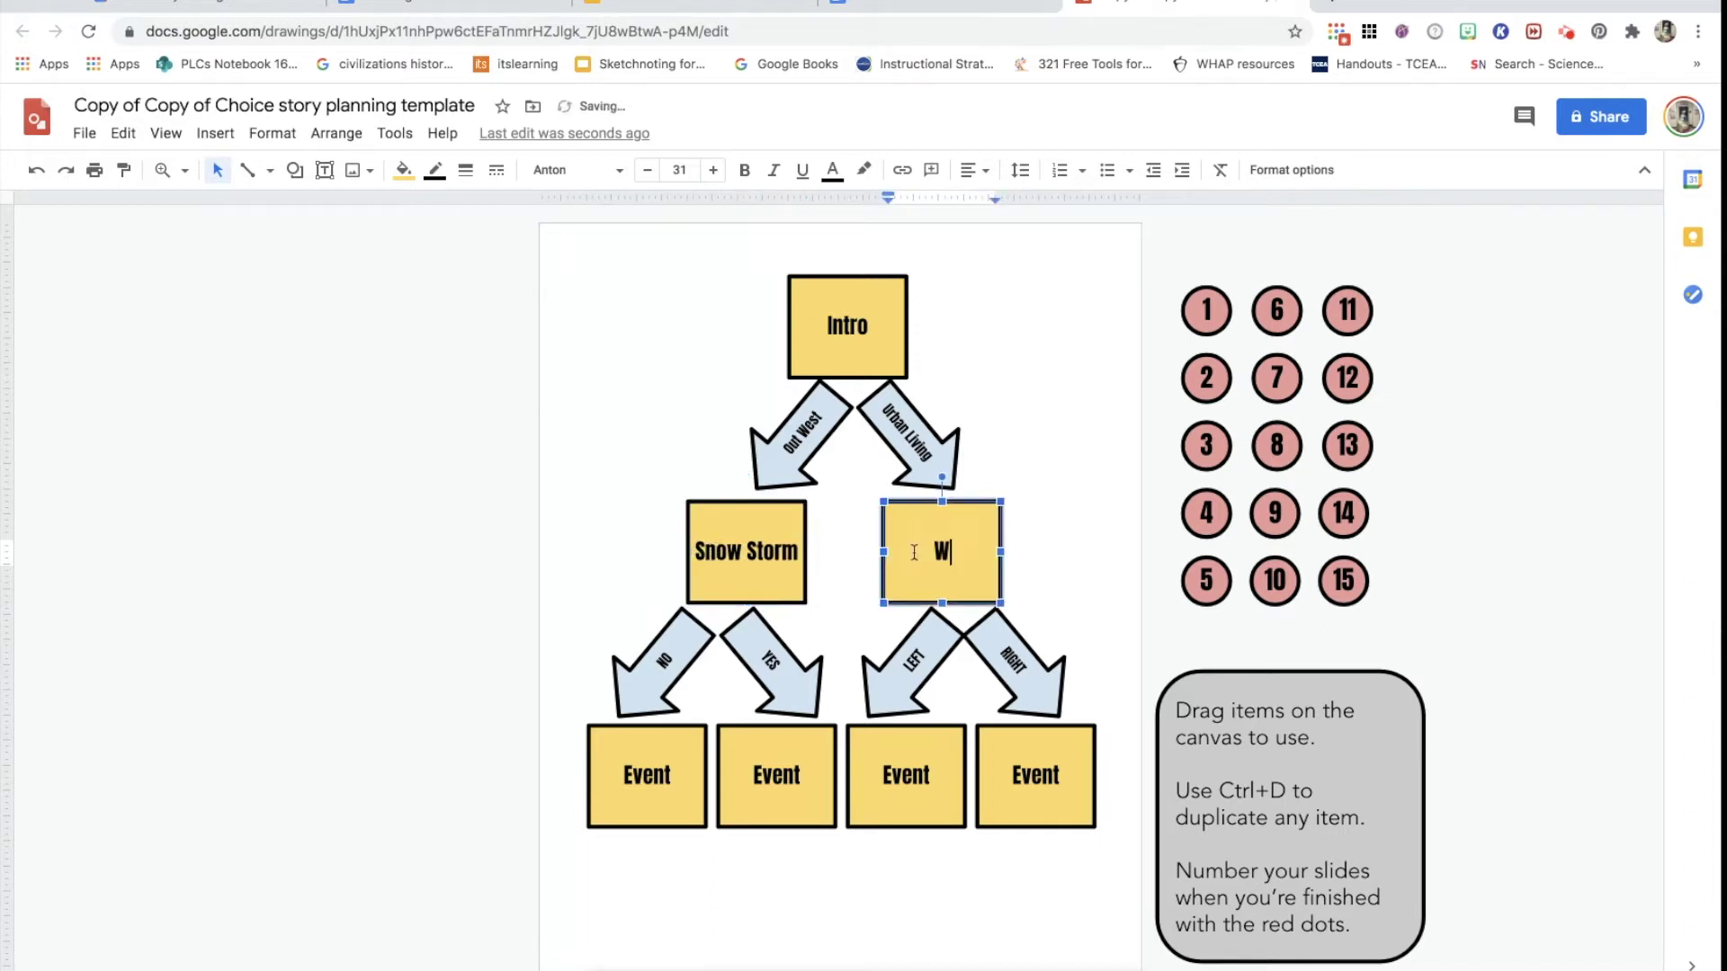
type("ork in Factory")
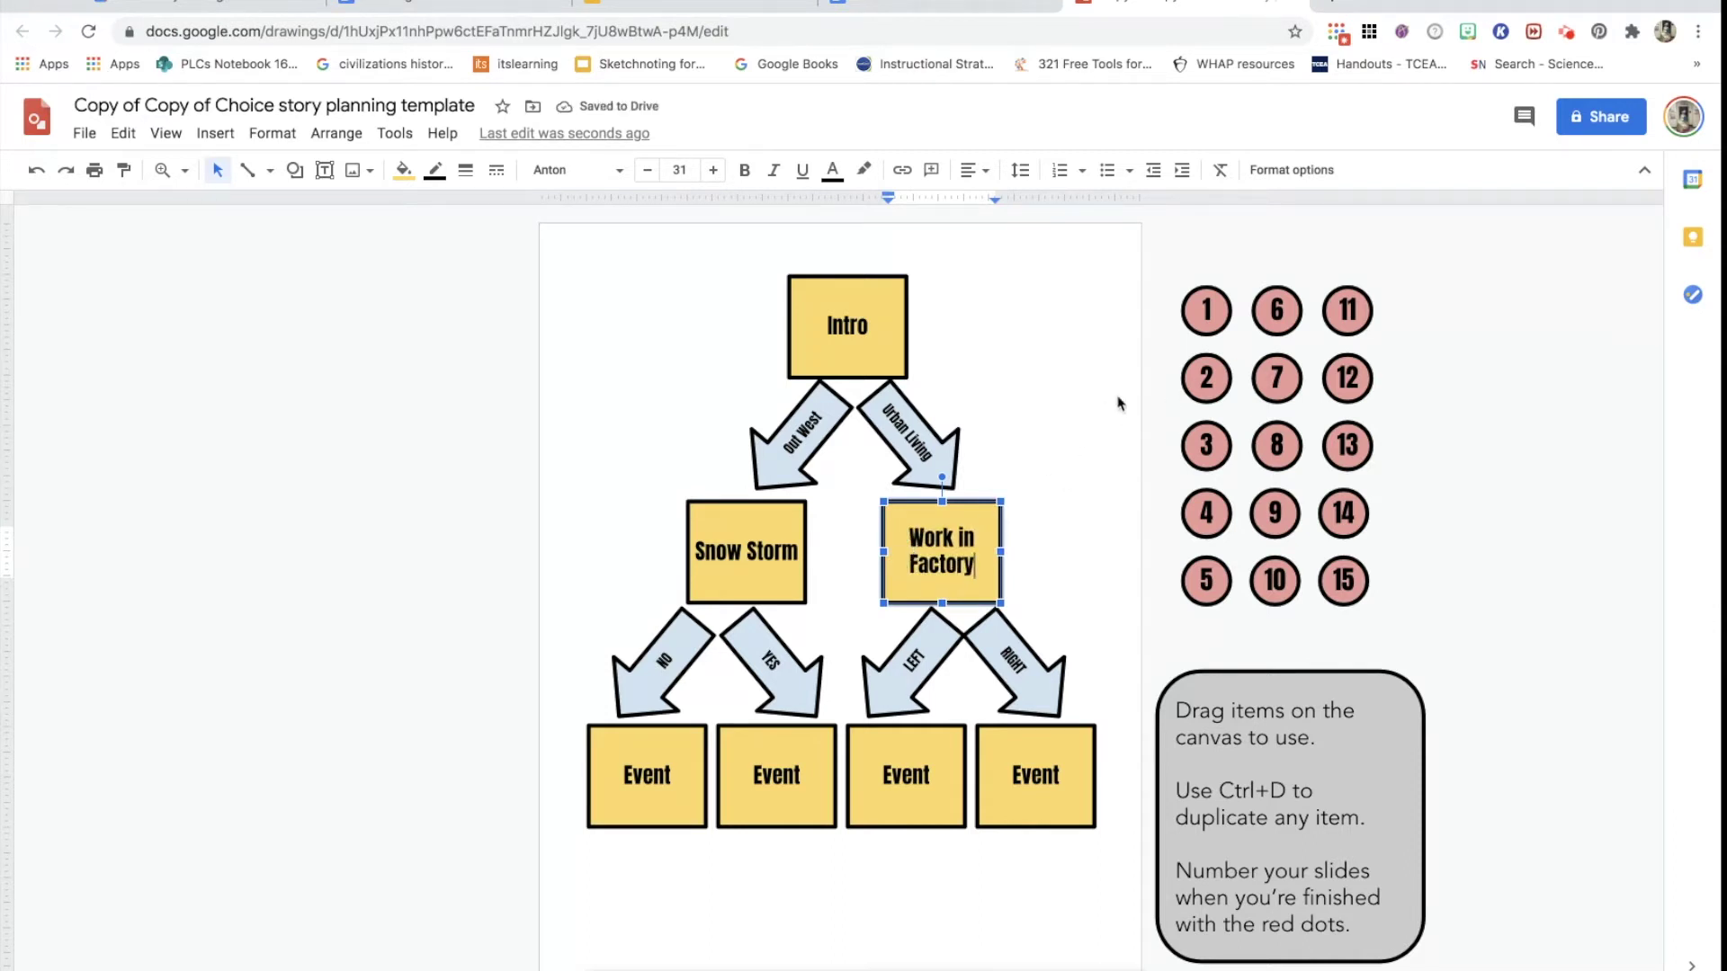
- Place red number dots 1, 2 and 3 on the Intro box, Out West arrow and Urban Living arrow
left_click_drag(1207, 310, 850, 358)
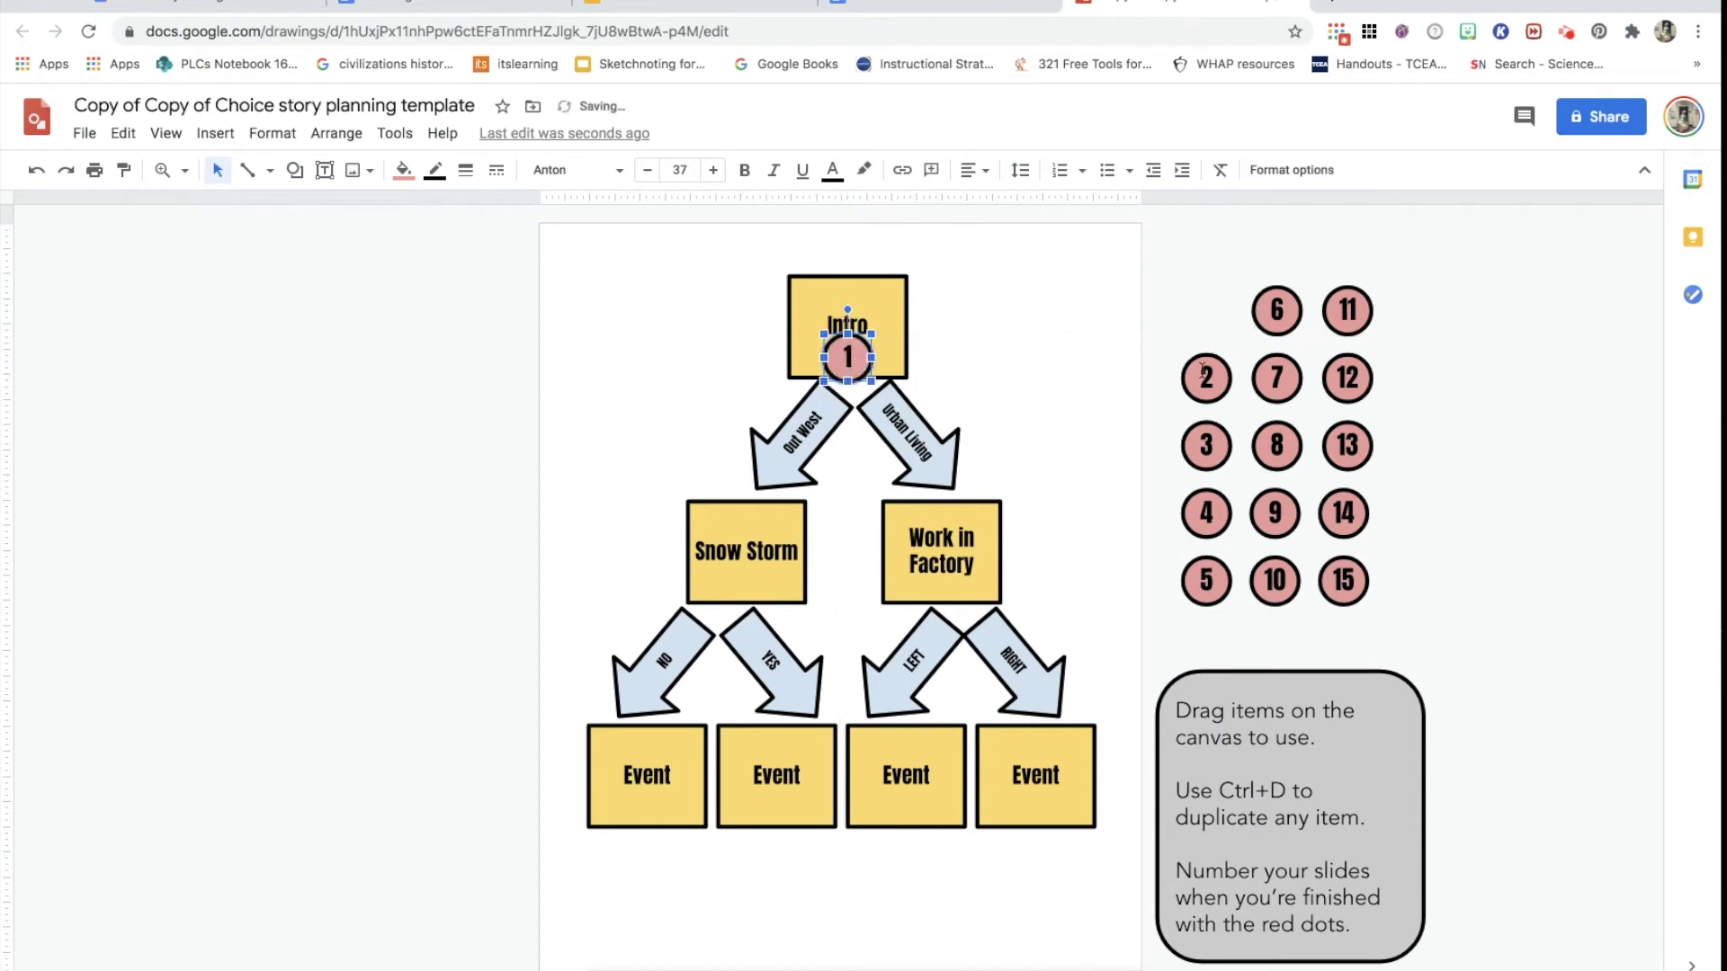
left_click(1202, 377)
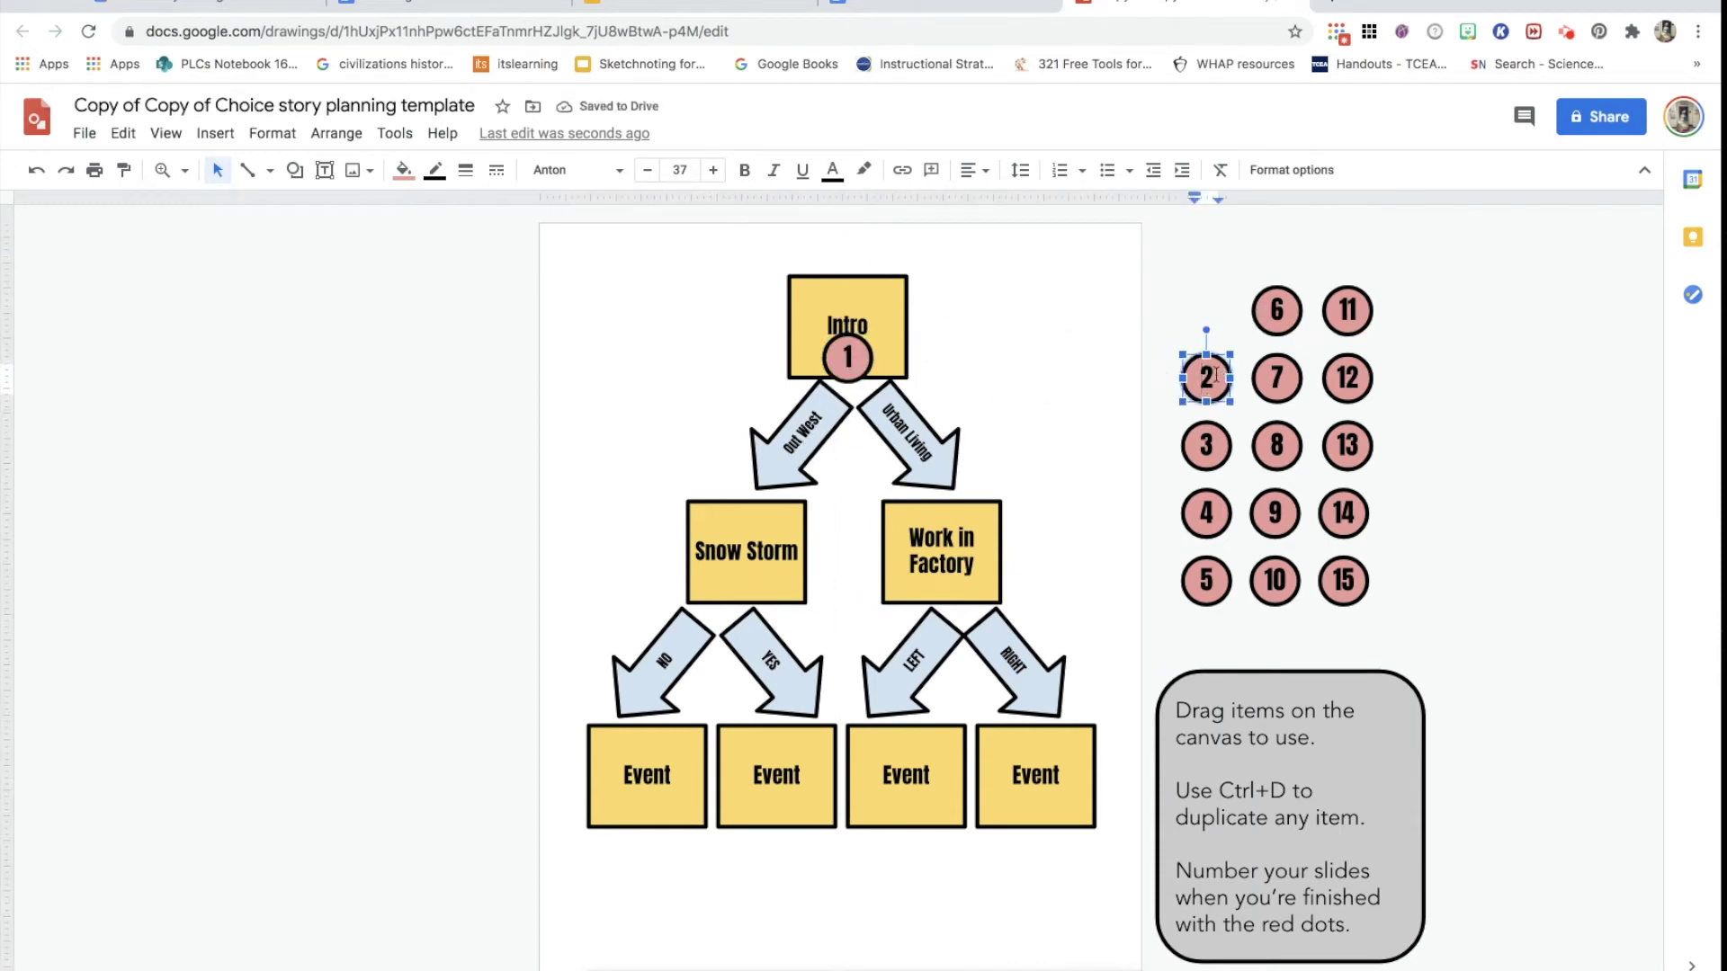
left_click_drag(1216, 374, 763, 444)
left_click_drag(1206, 445, 979, 470)
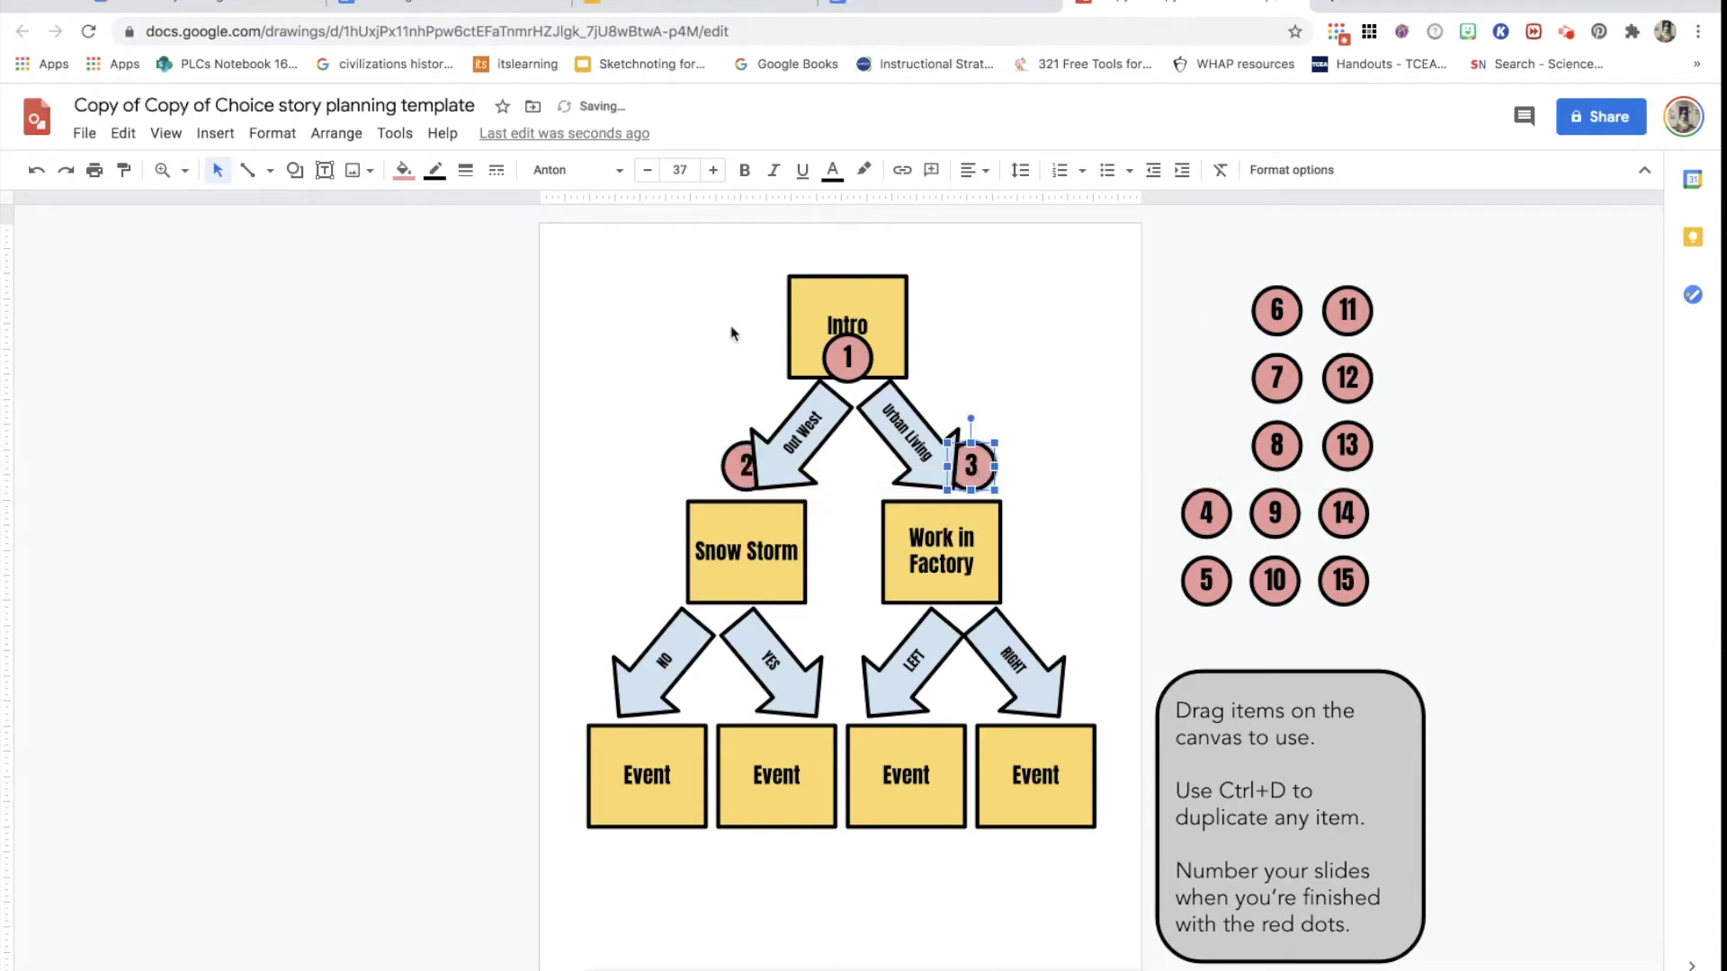
- Create a new Google Slides presentation from the US History Drive folder
left_click(245, 2)
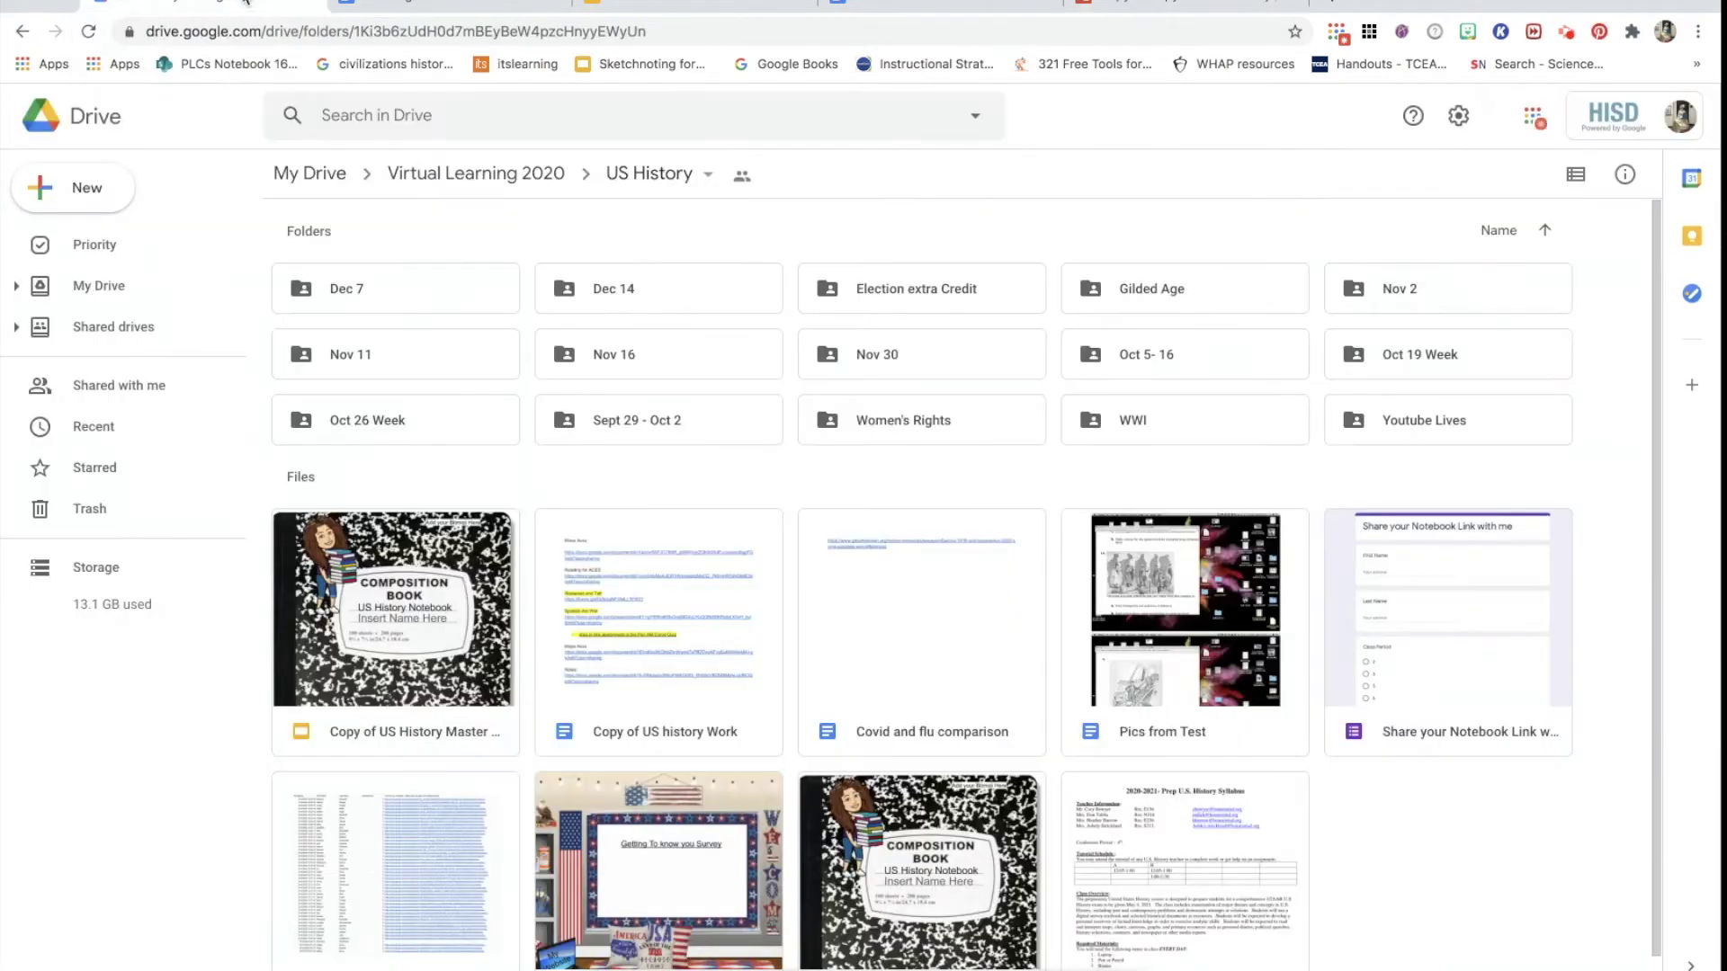
left_click(101, 200)
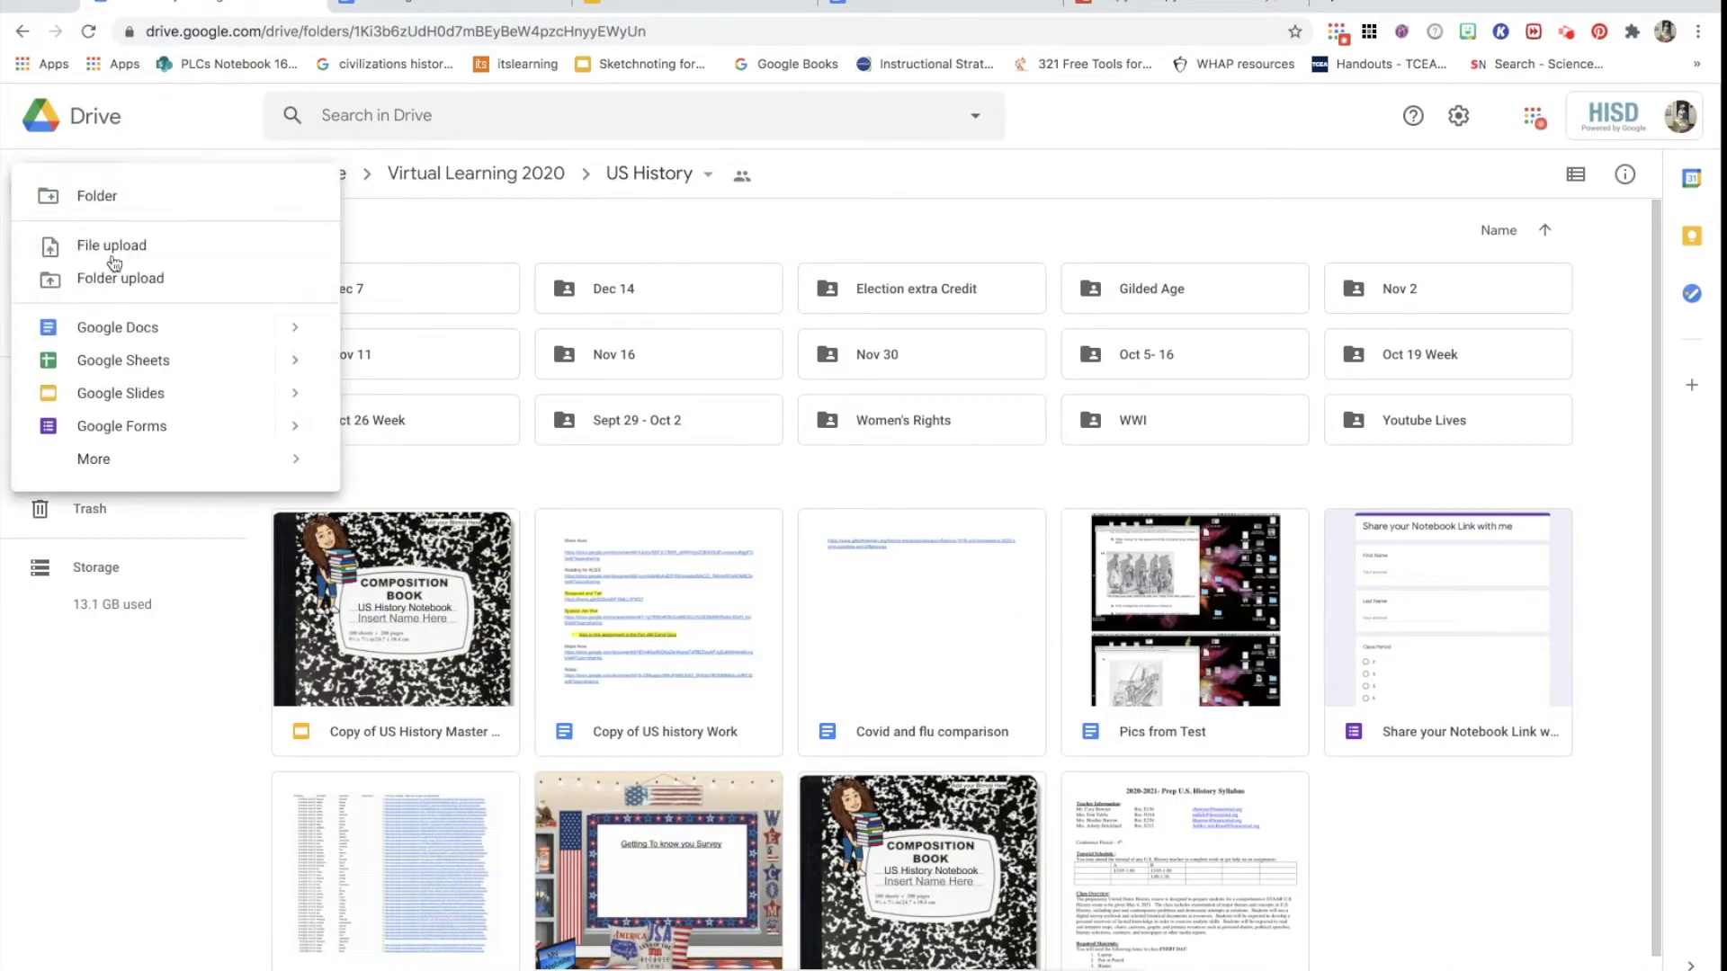
left_click(135, 393)
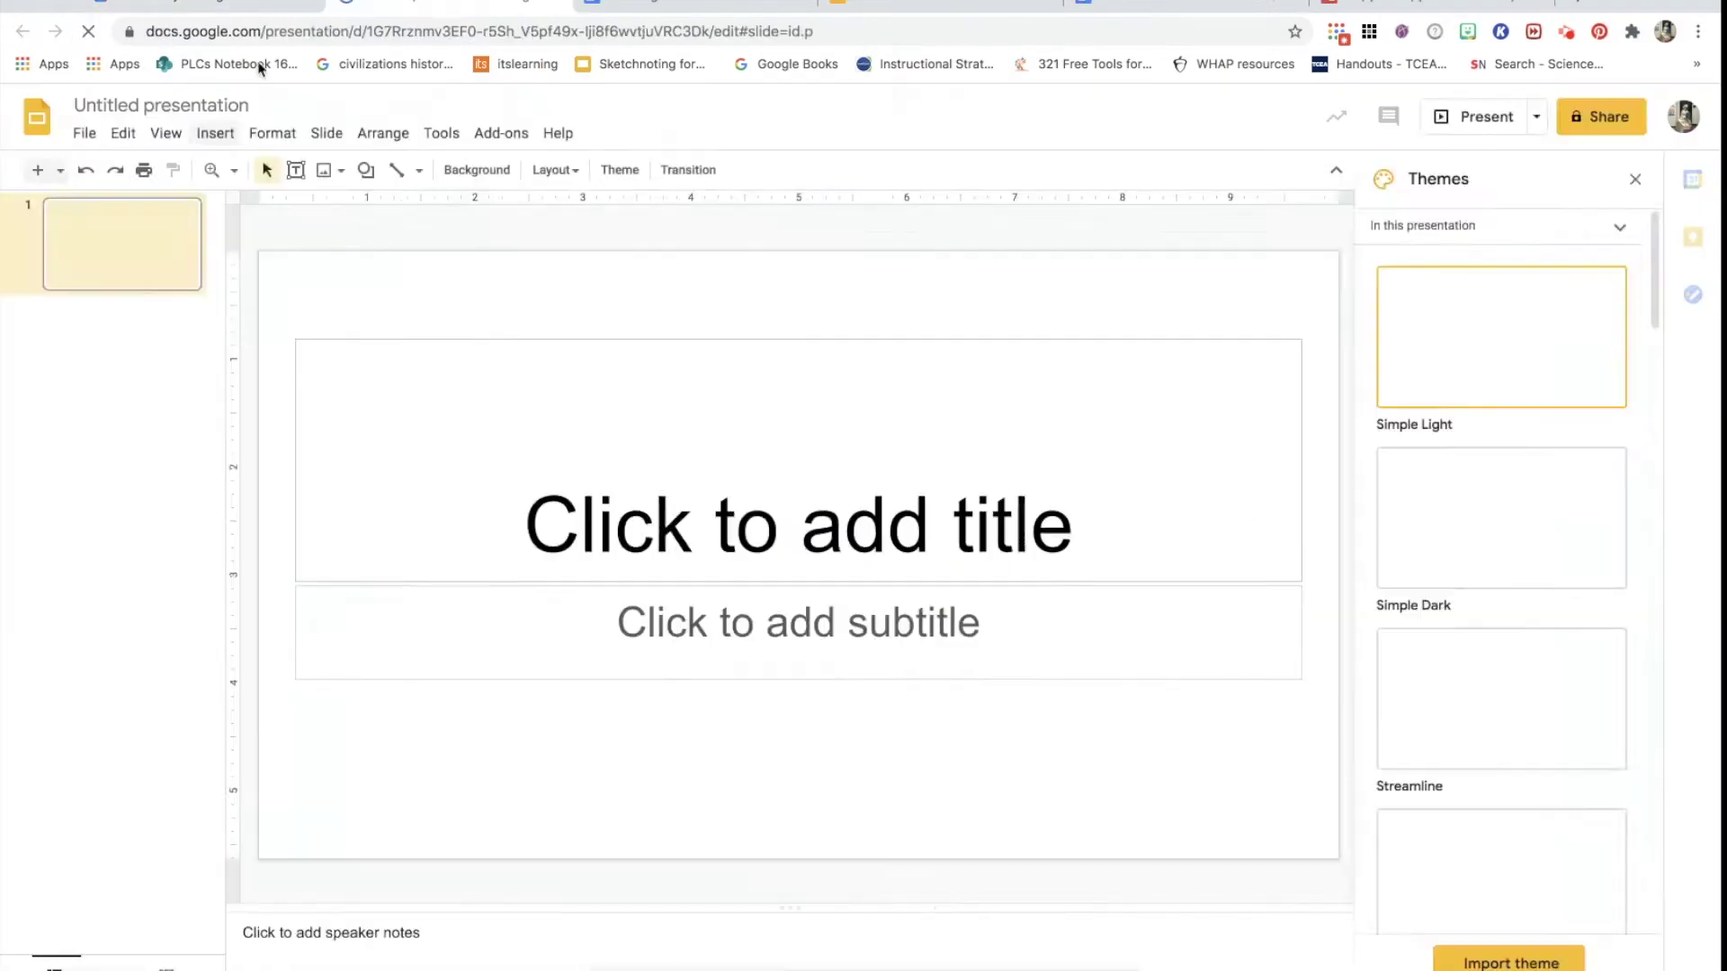
left_click(249, 109)
- Name the presentation 'Out West or Urban Living Adventure'
type("Out West A")
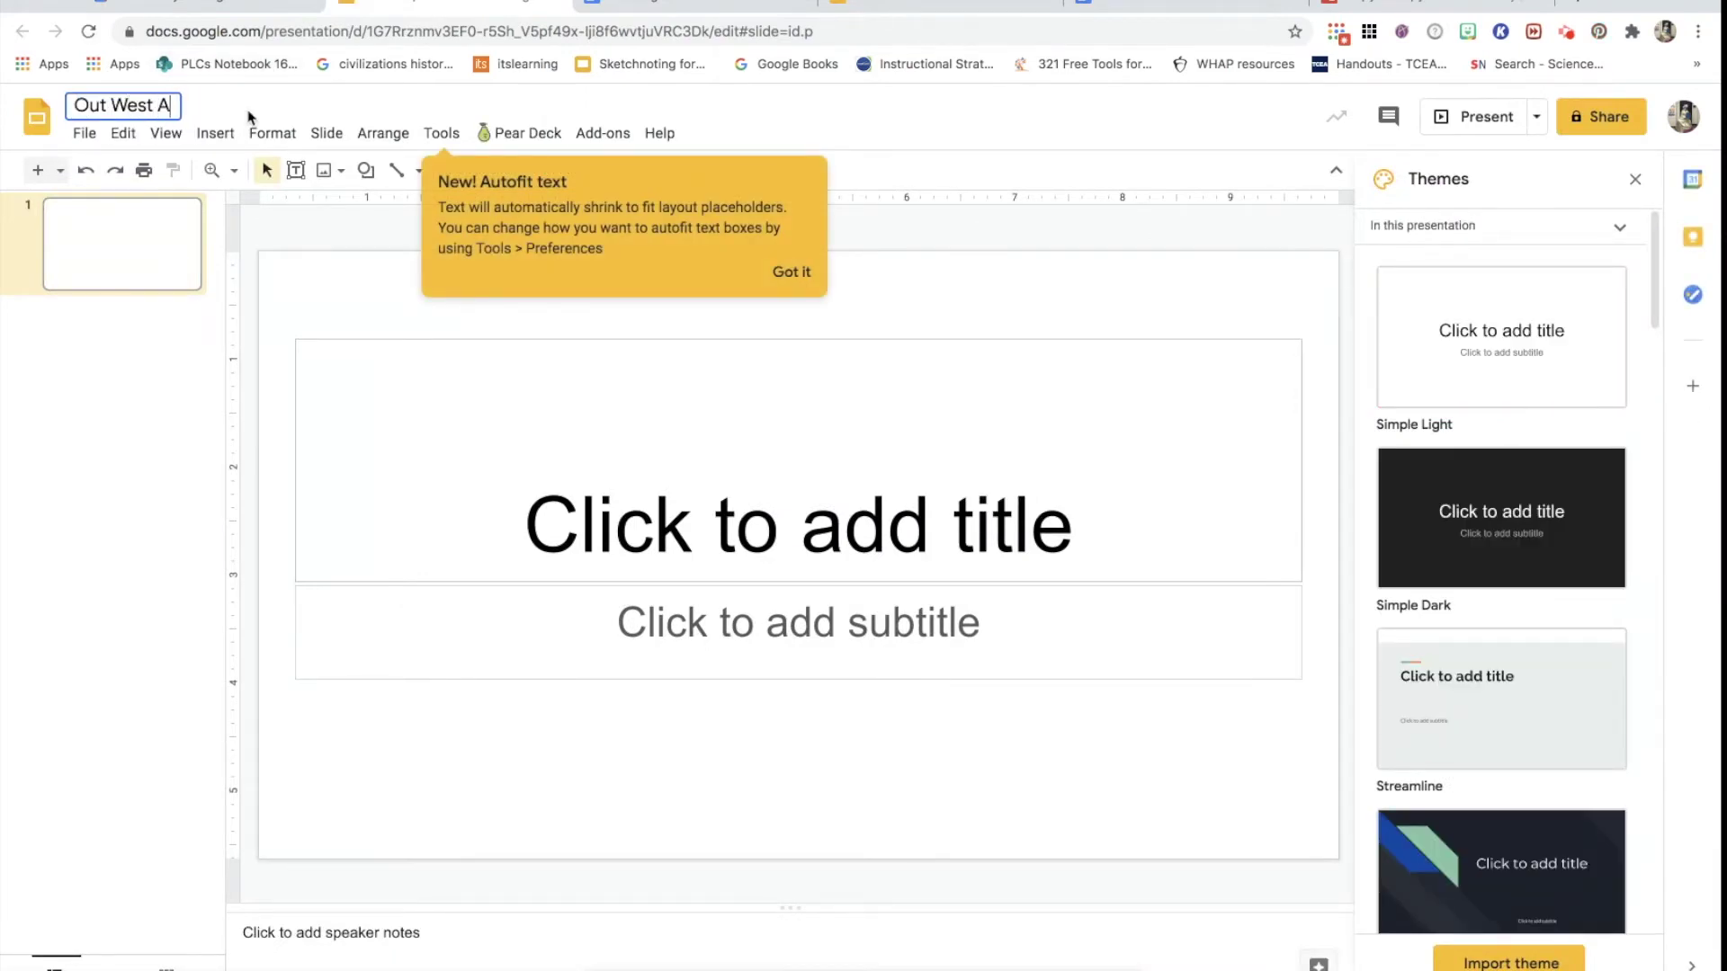
key("BackSpace")
type("or Urban Living Adventure")
key("Return")
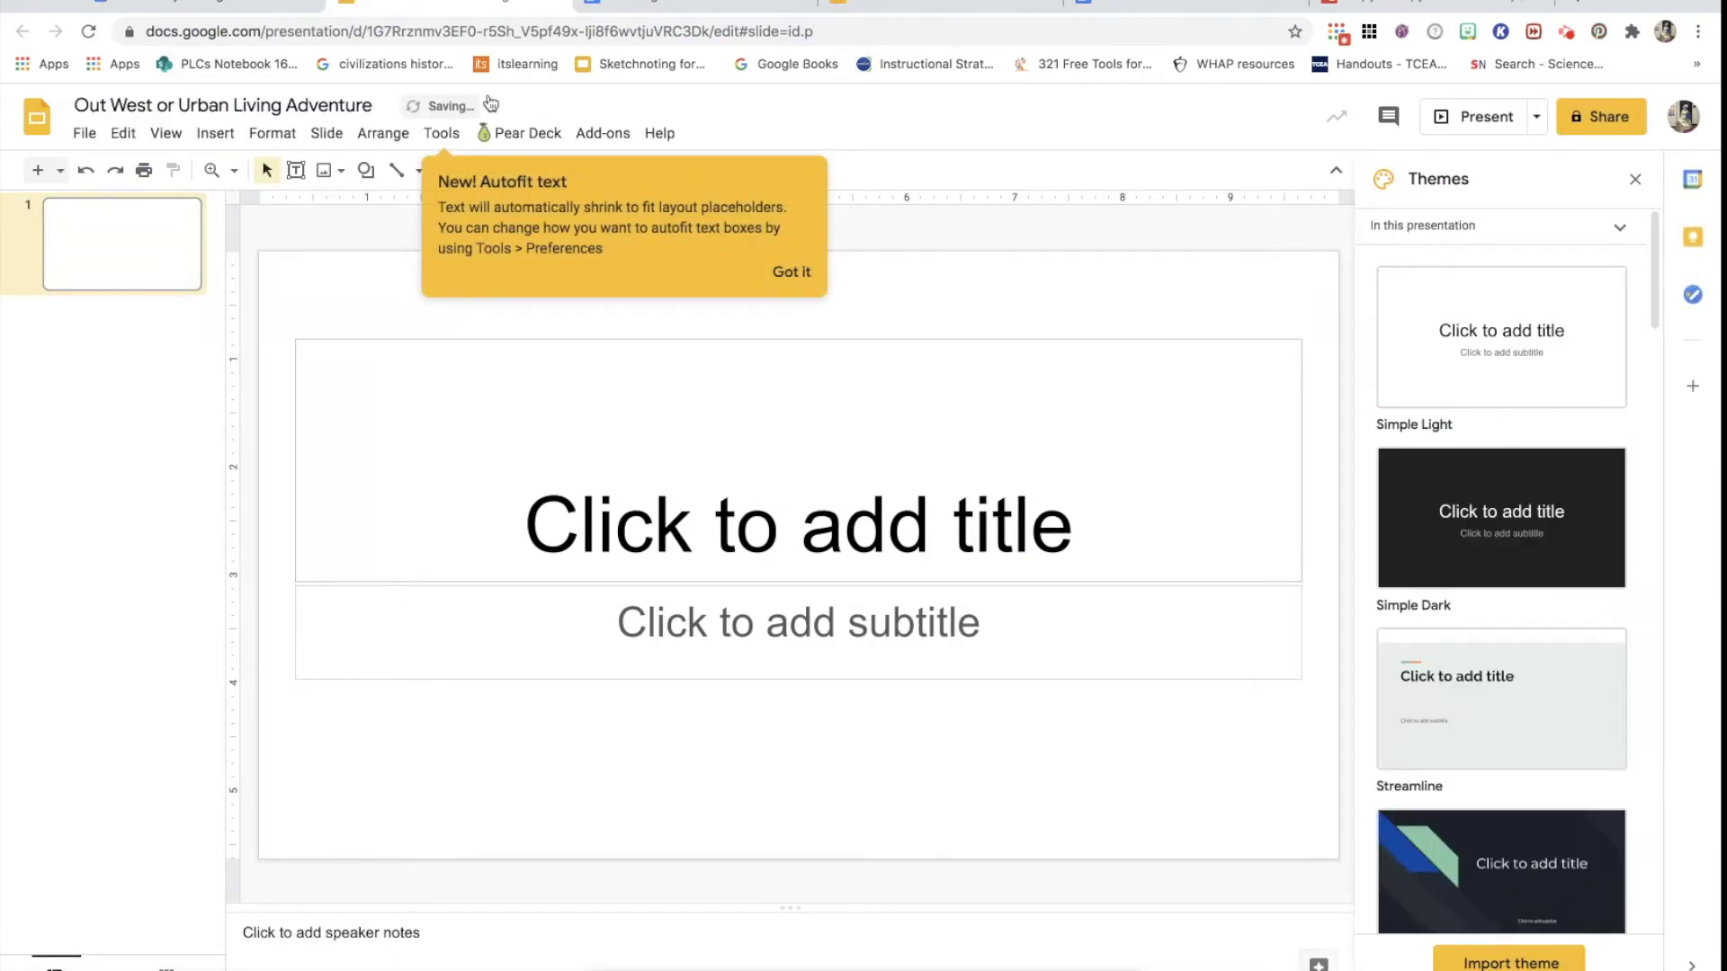
- Give slide 1 the title 'Intro' and add a second slide
left_click(791, 271)
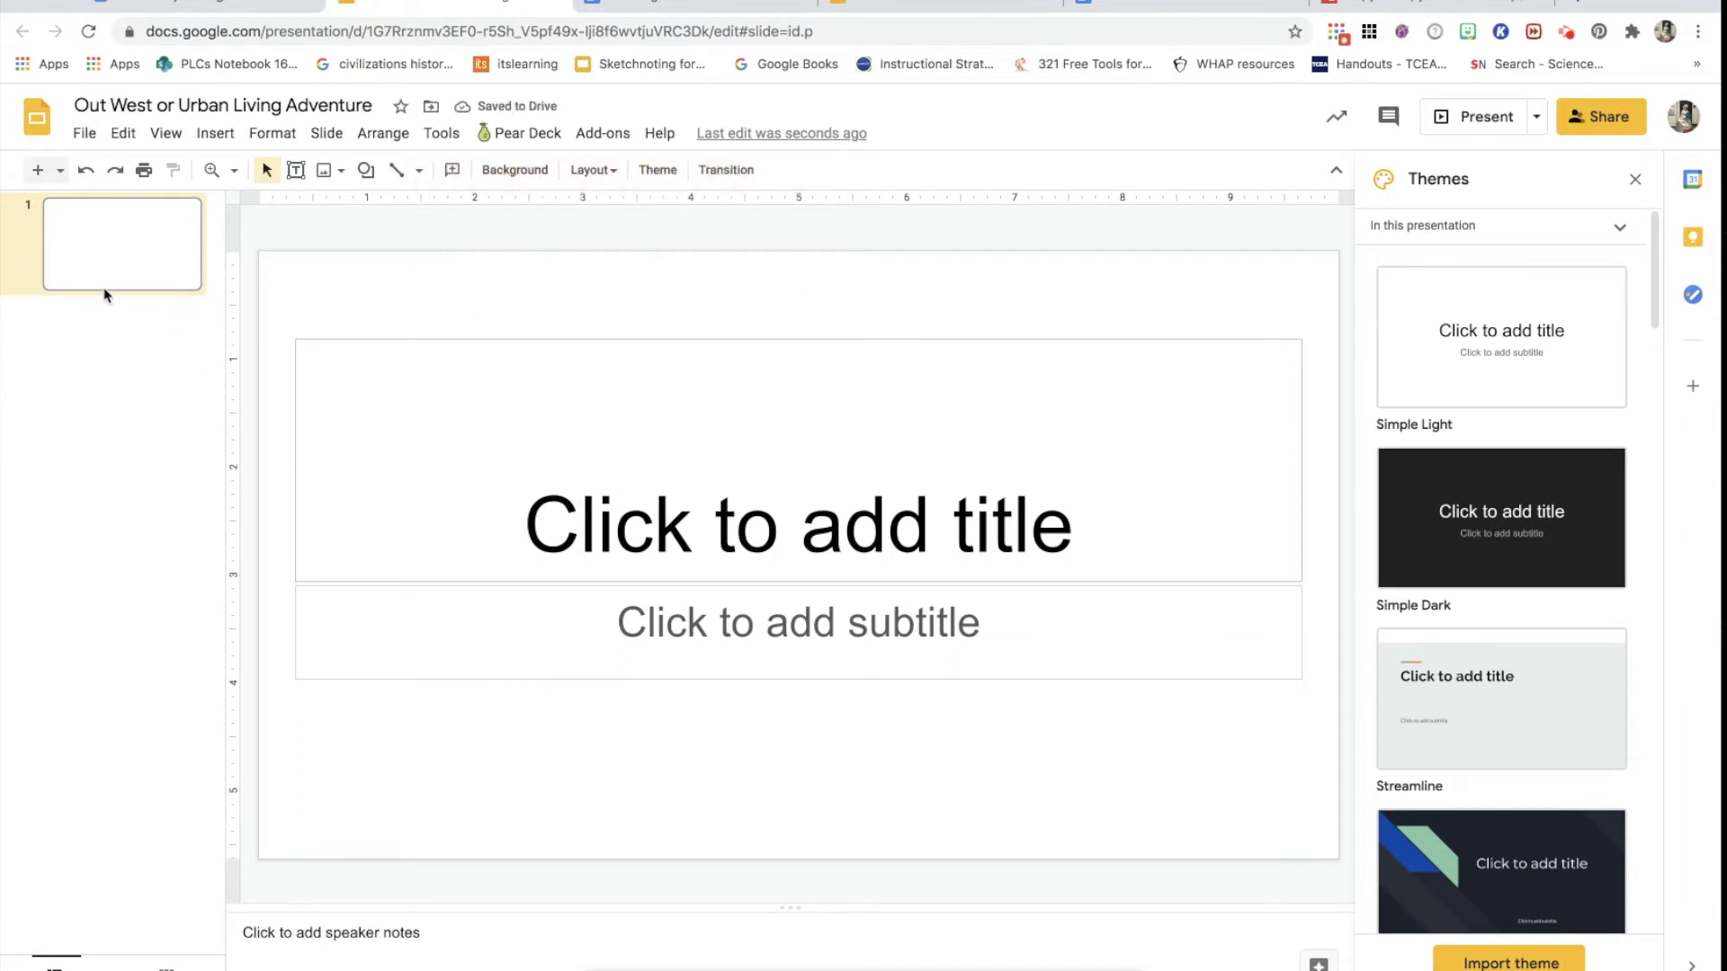
left_click(761, 551)
type("Intro")
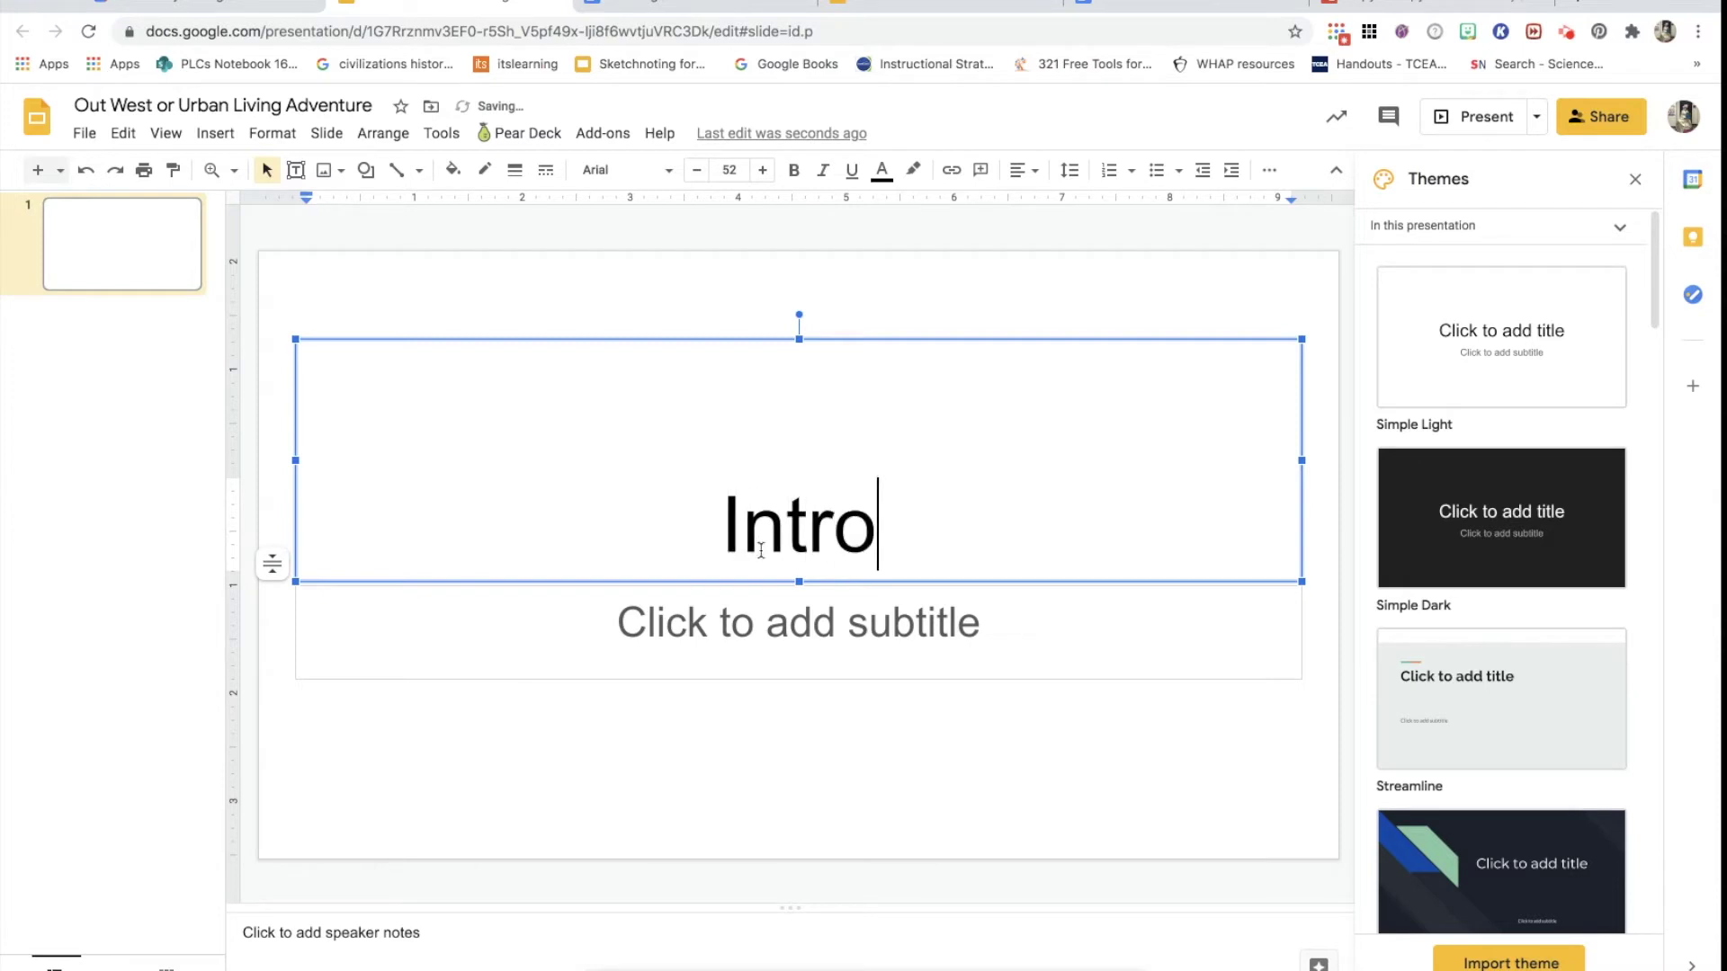
left_click(38, 170)
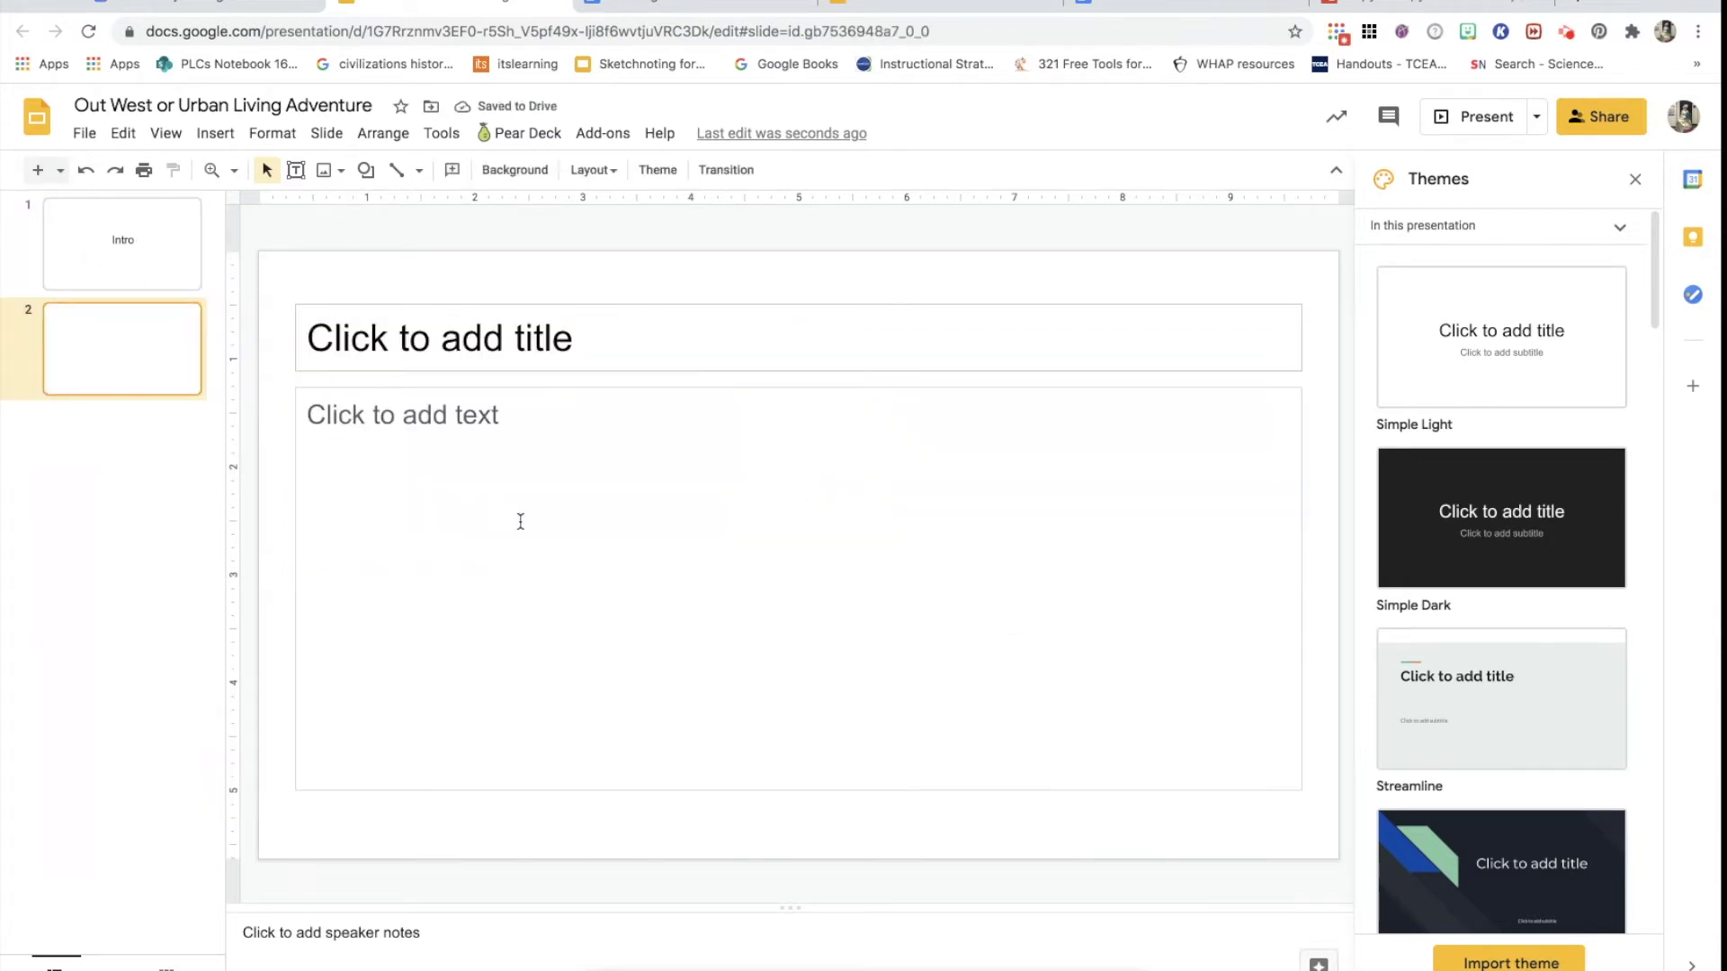
- Select the new slide 2's title box, then go to the example deck's 'Read Below and make your choice' slide
left_click(345, 365)
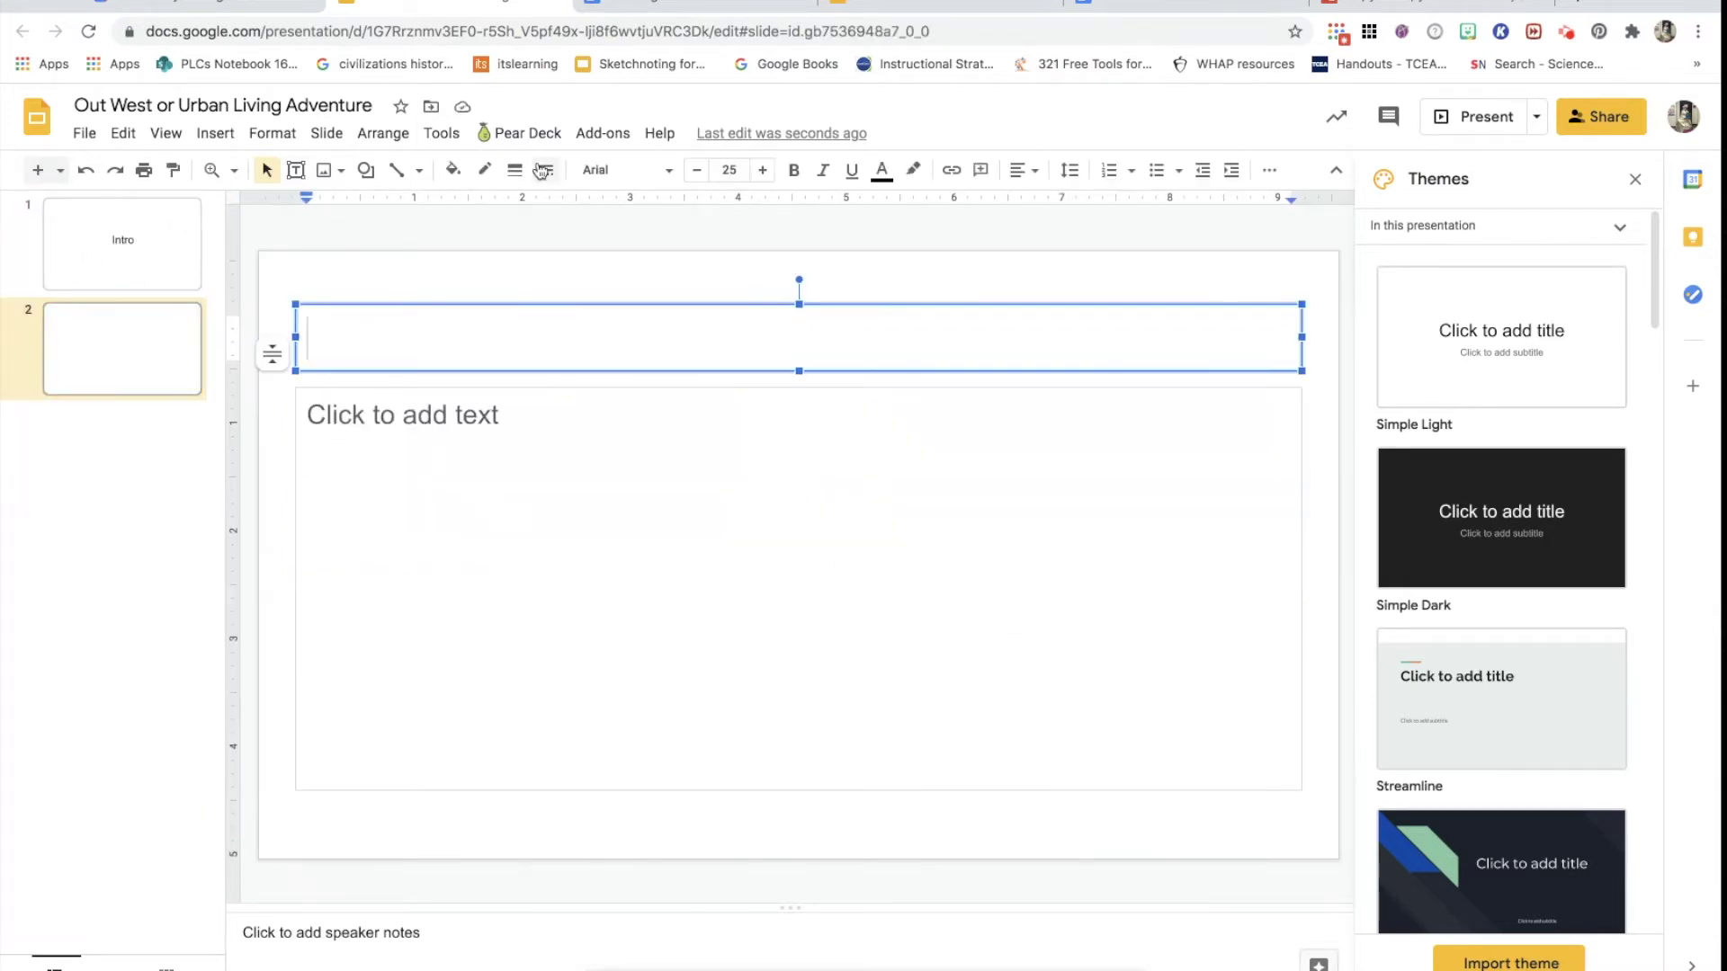
left_click(955, 7)
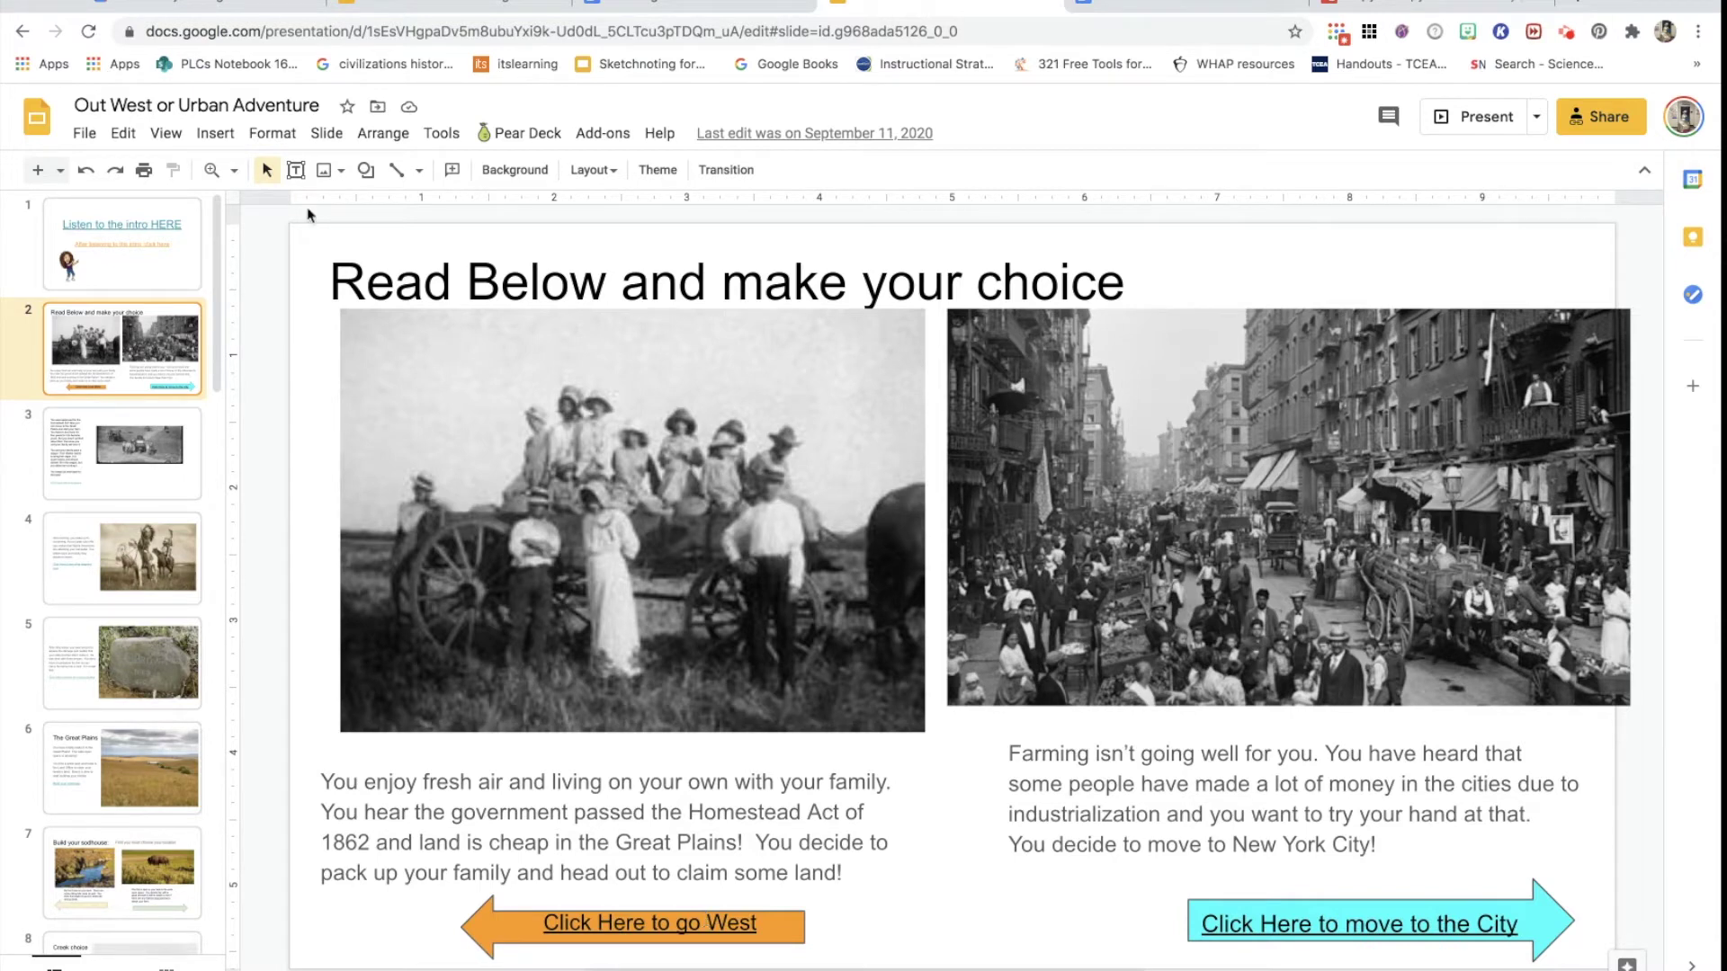
left_click(216, 134)
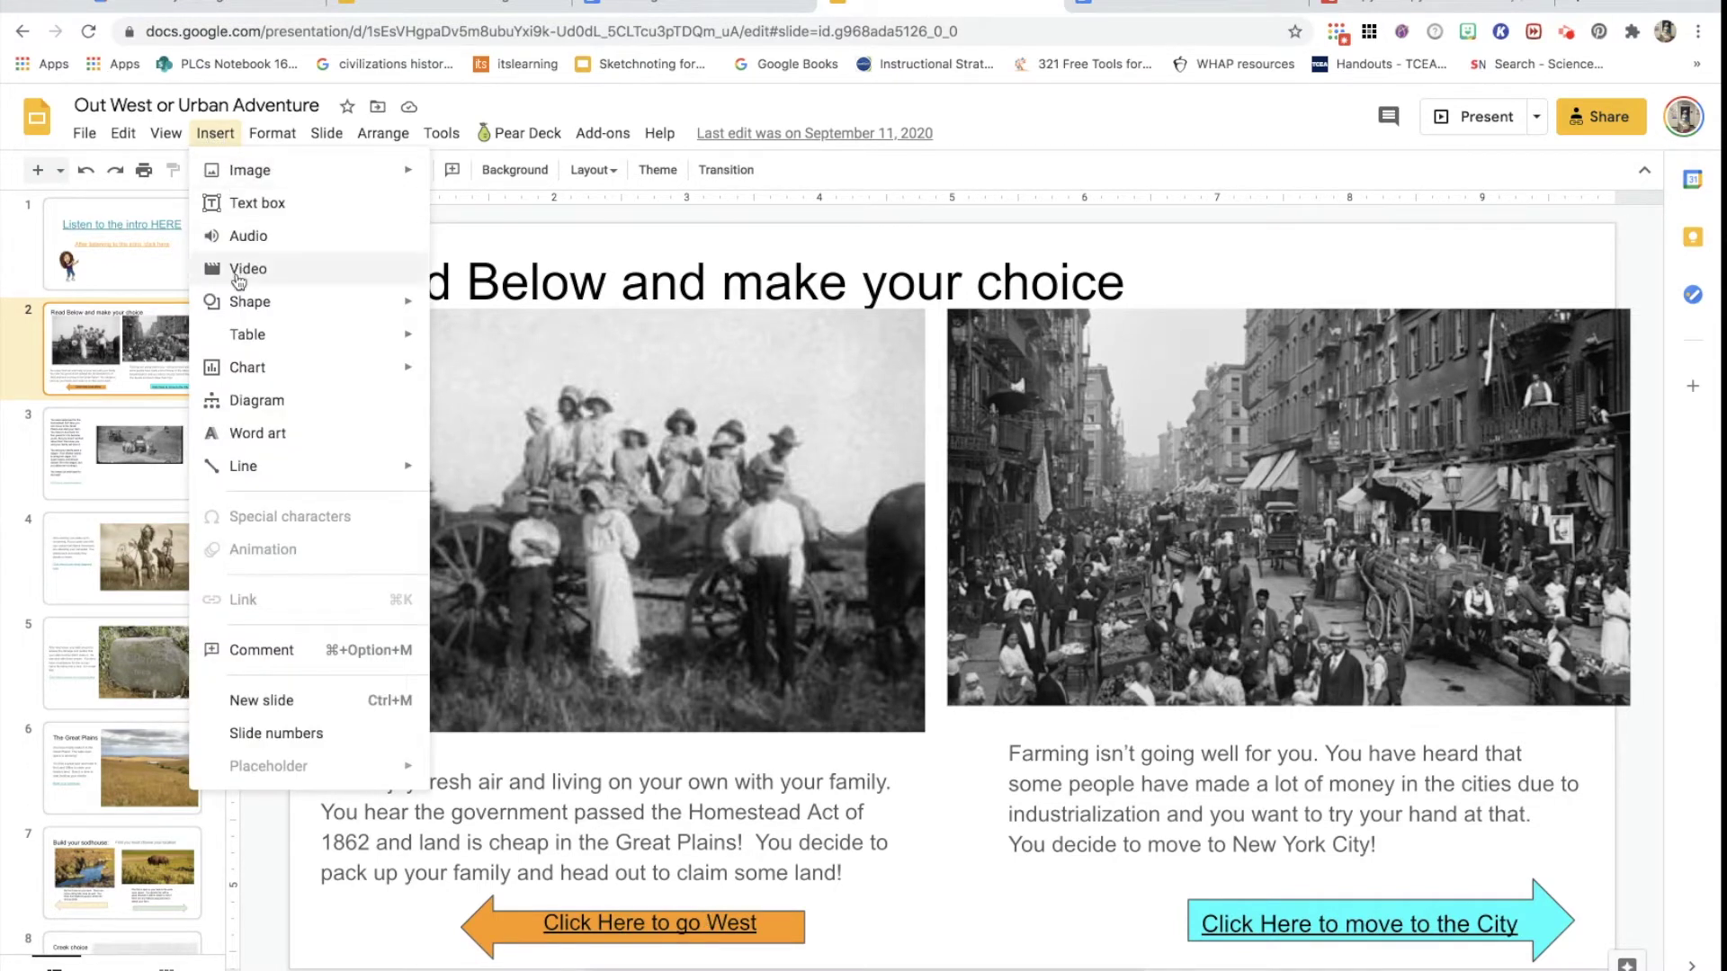
- Try drawing a left-pointing arrow on the example's choice slide, then undo it
mouse_move(274, 312)
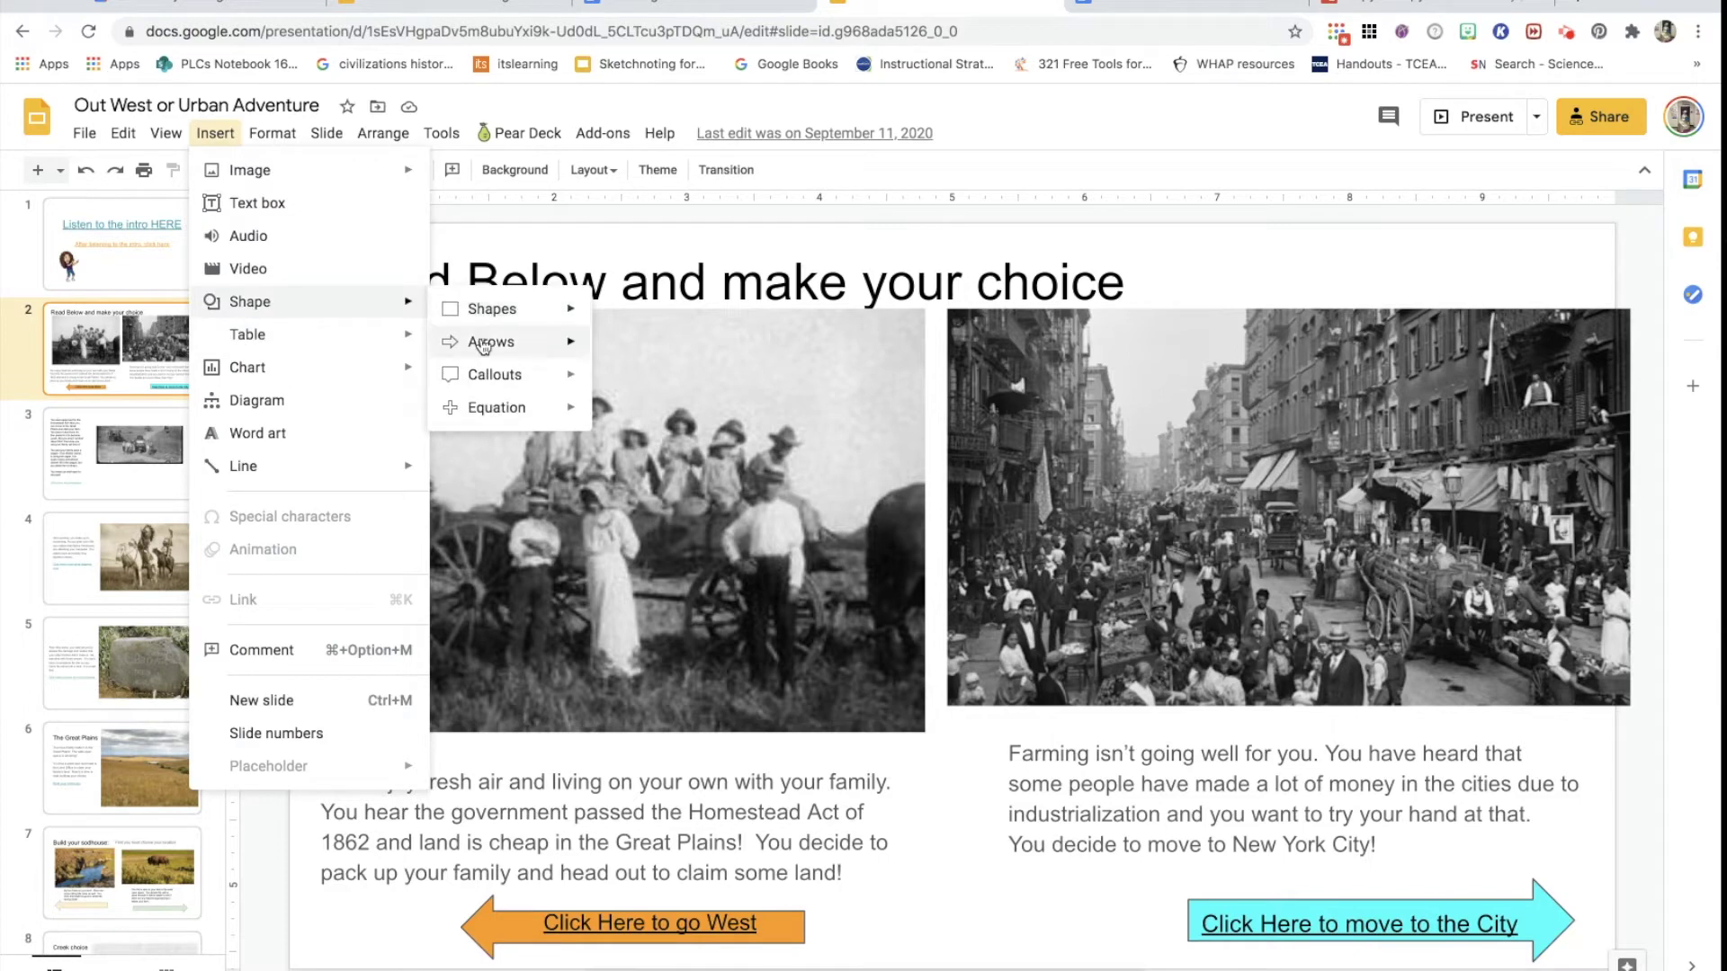
mouse_move(486, 342)
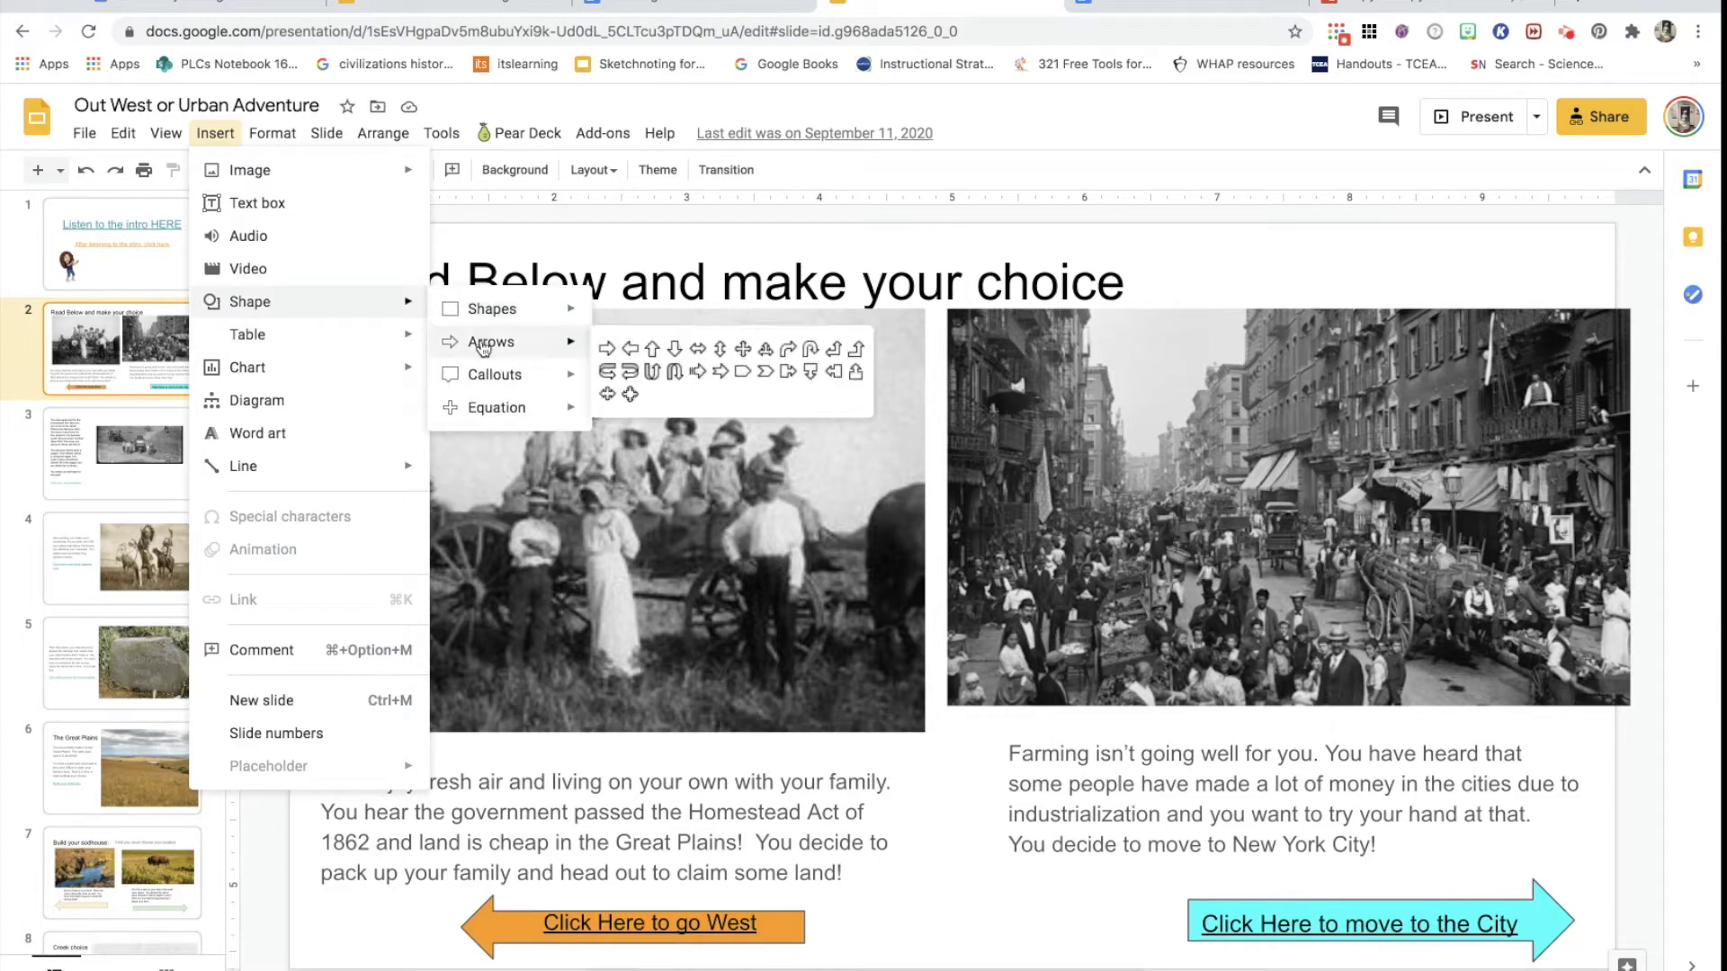
left_click(632, 355)
left_click_drag(869, 896, 1122, 950)
key("ctrl+z")
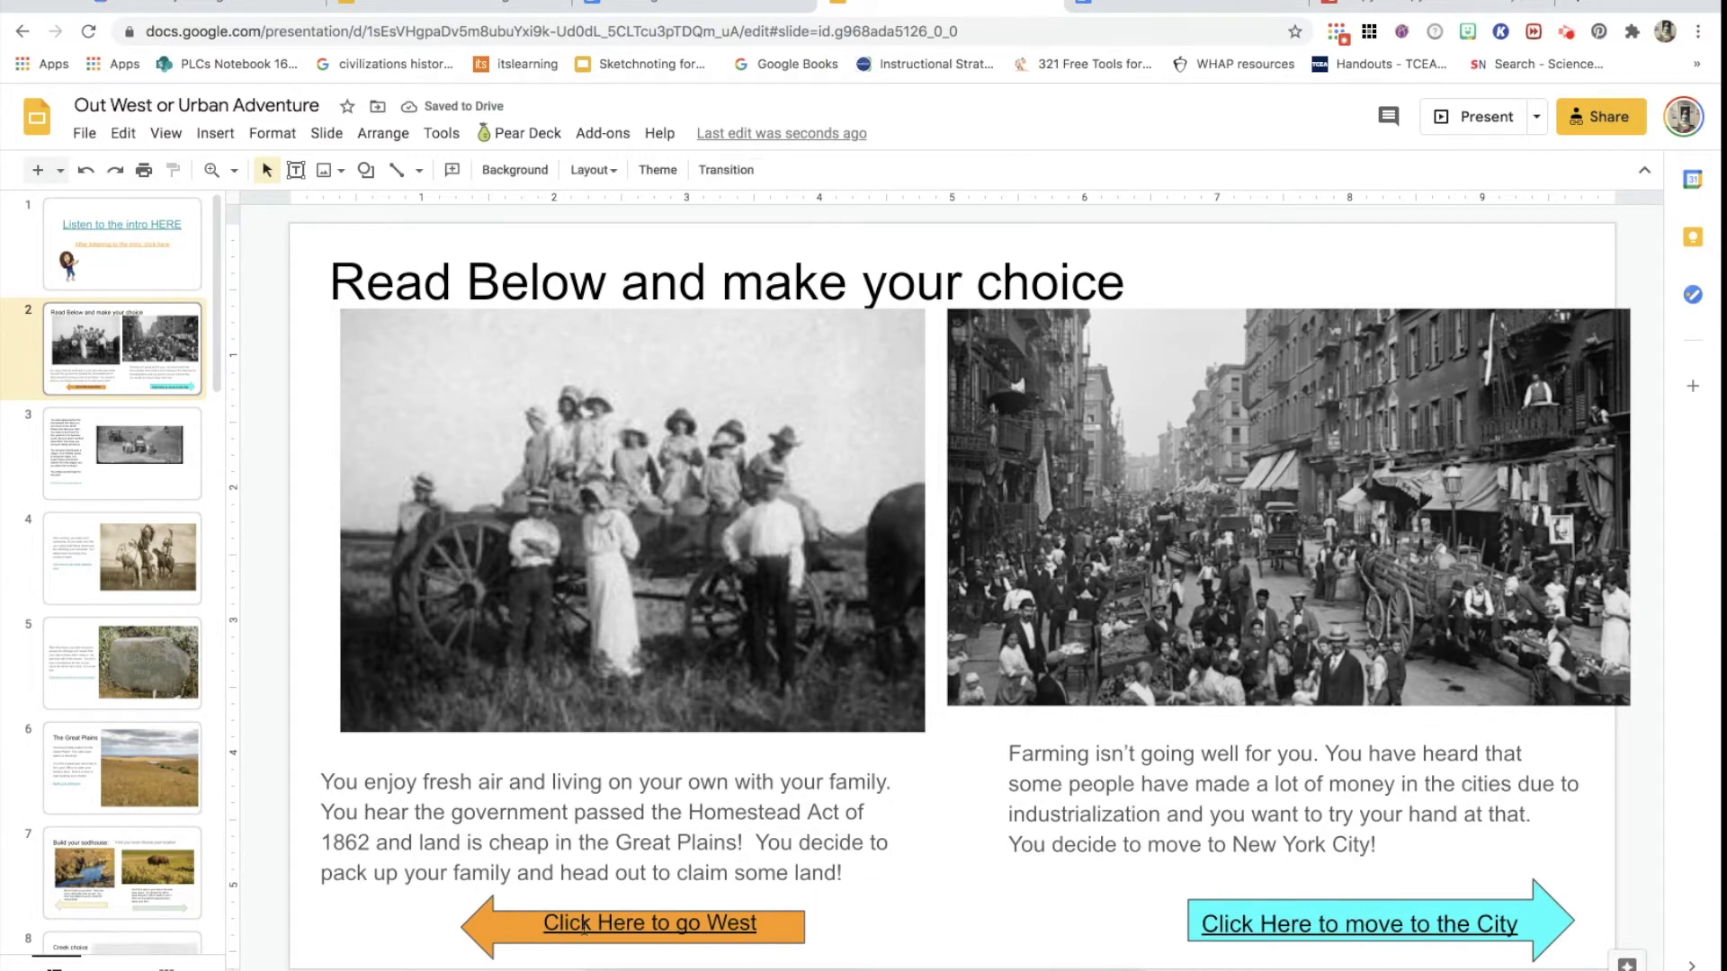
- Check where the West and City buttons link, then return to the new adventure deck
left_click(709, 923)
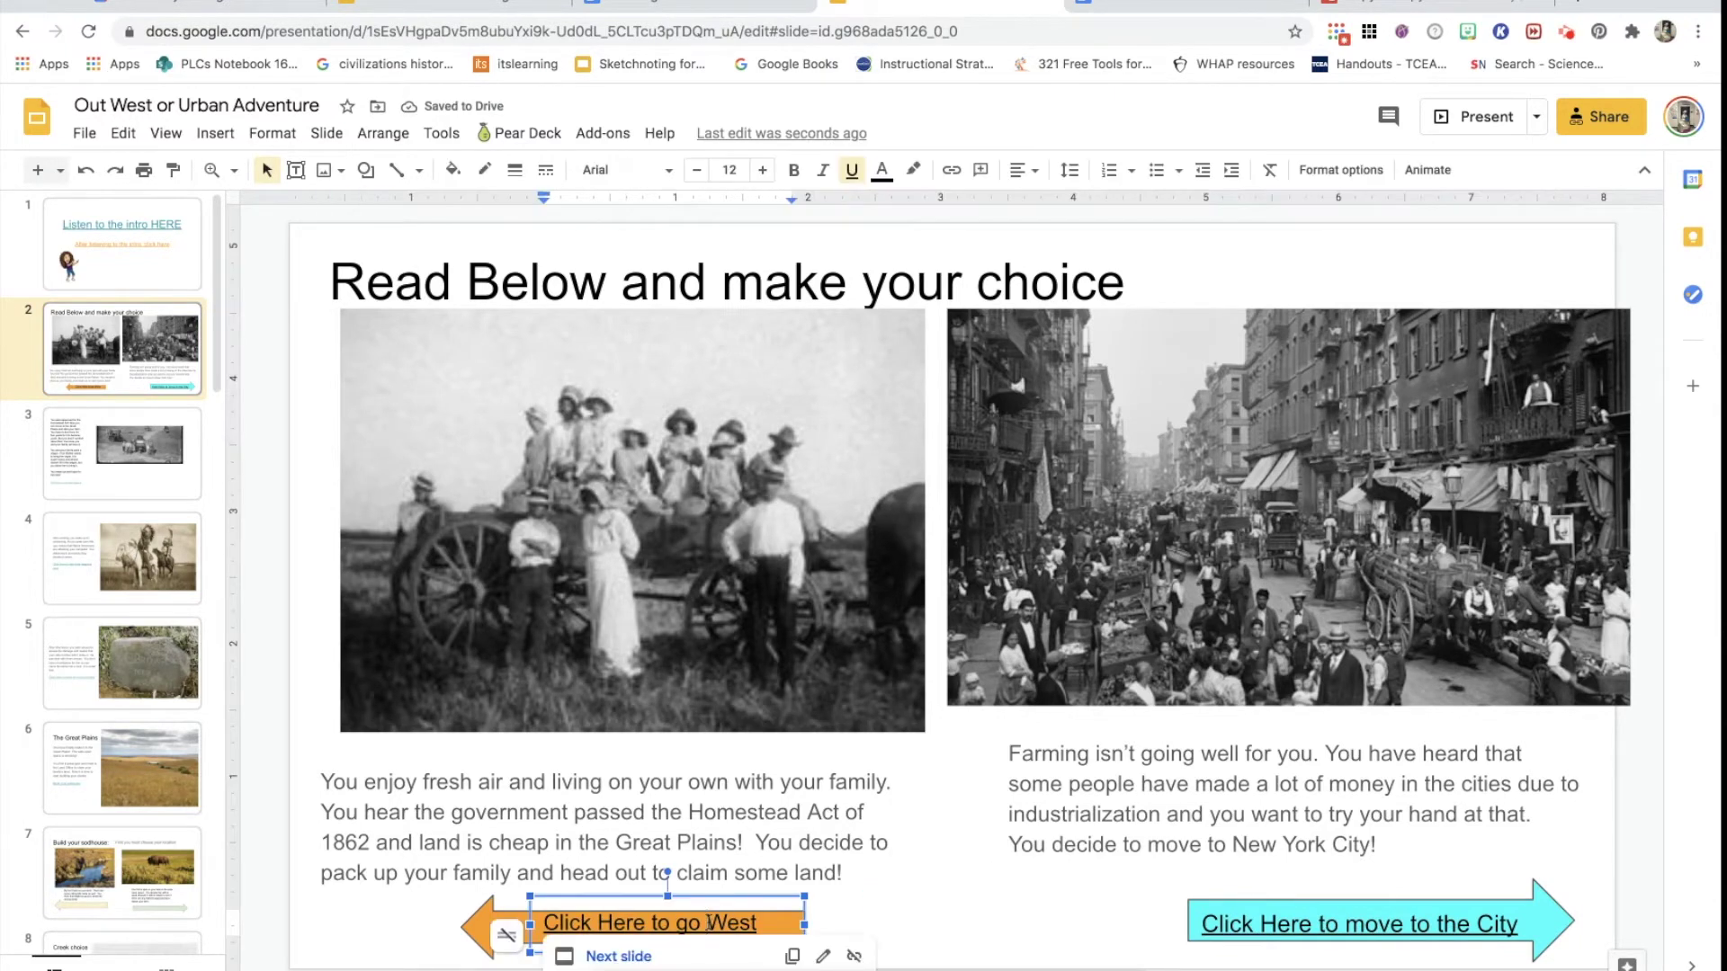
key("alt+Return")
key("Up")
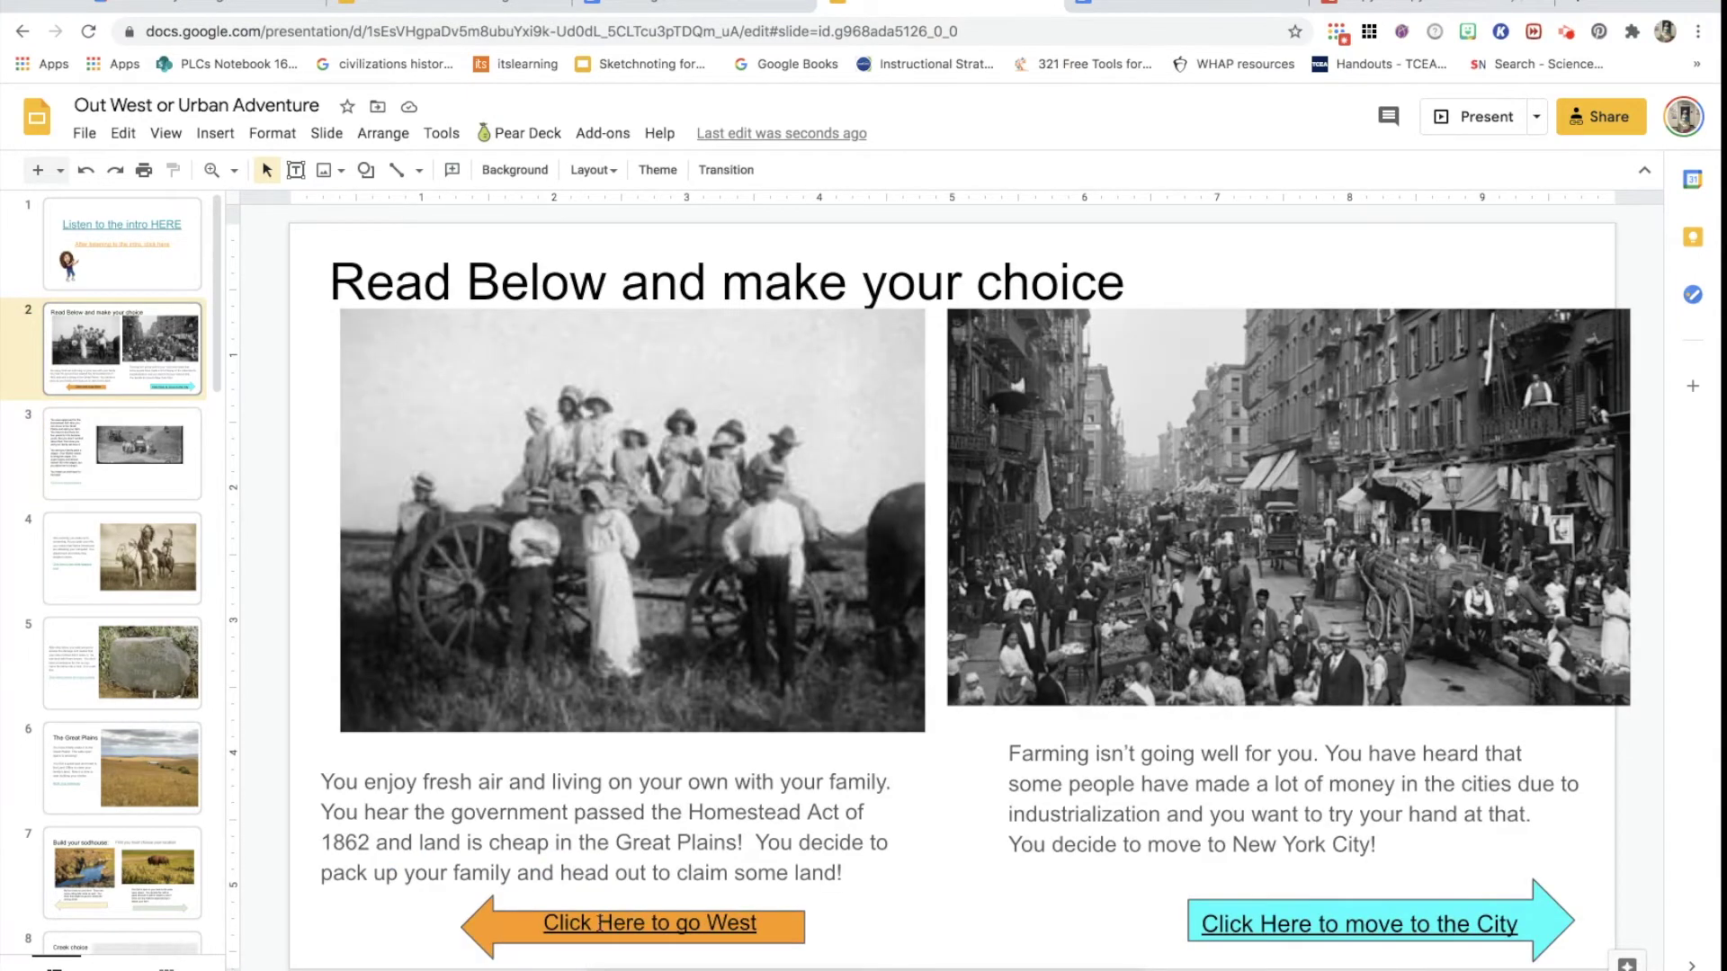
left_click(582, 938)
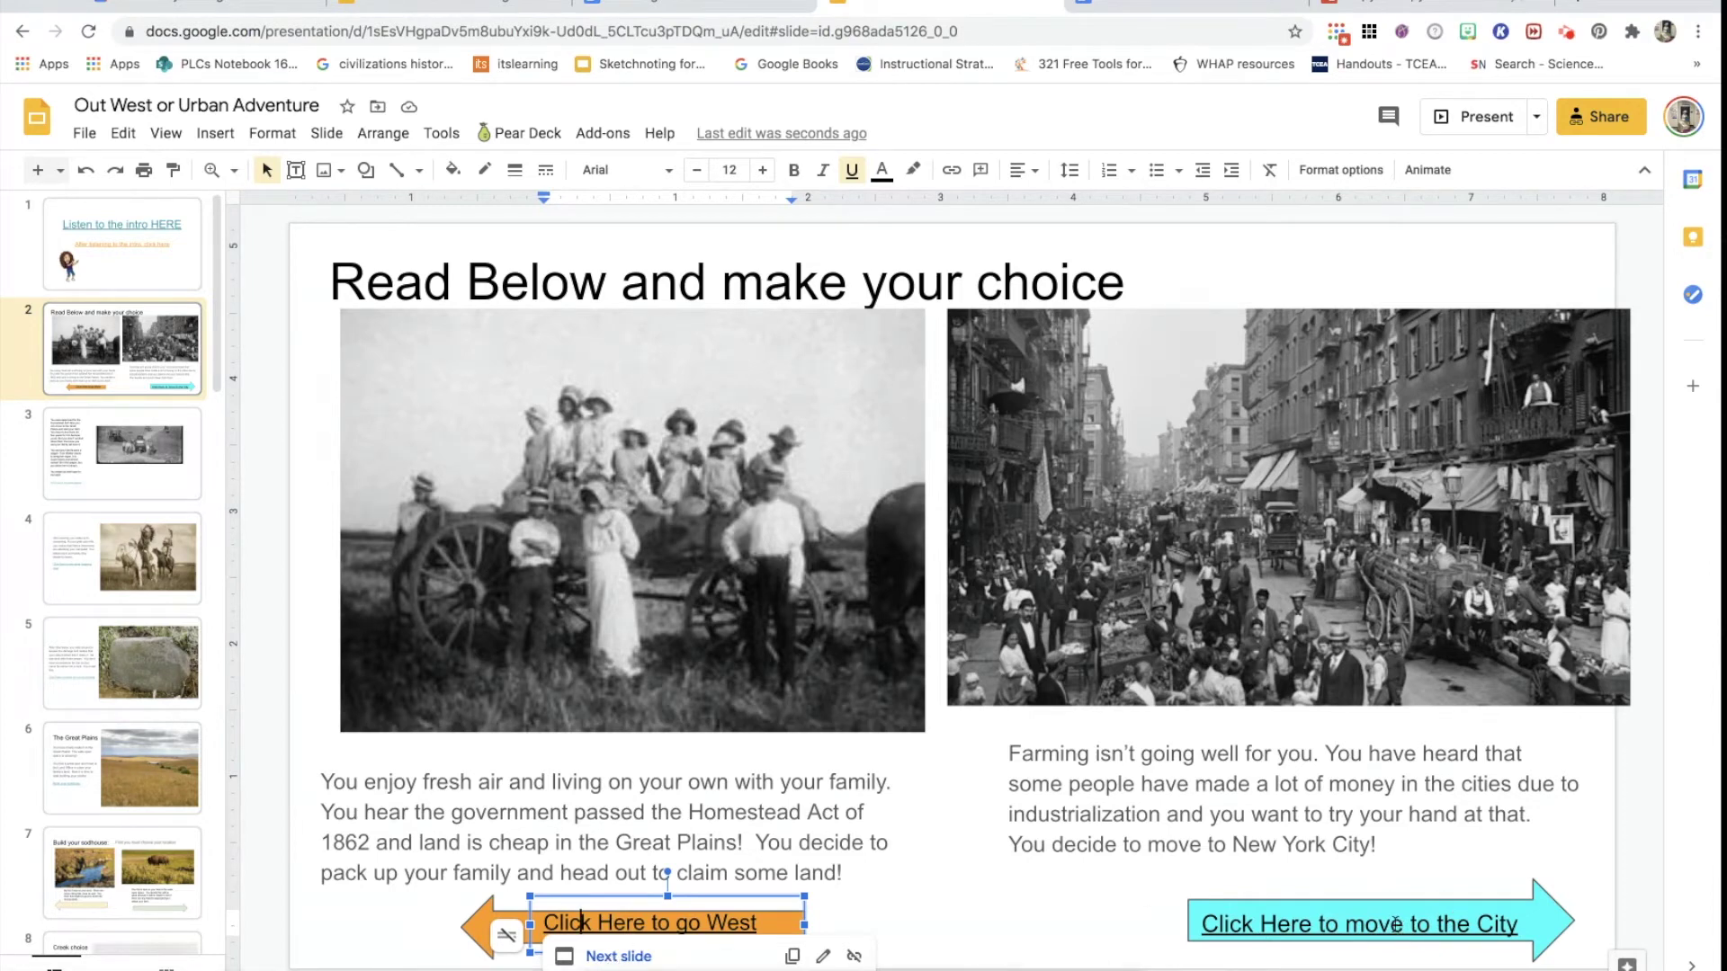
left_click(1368, 926)
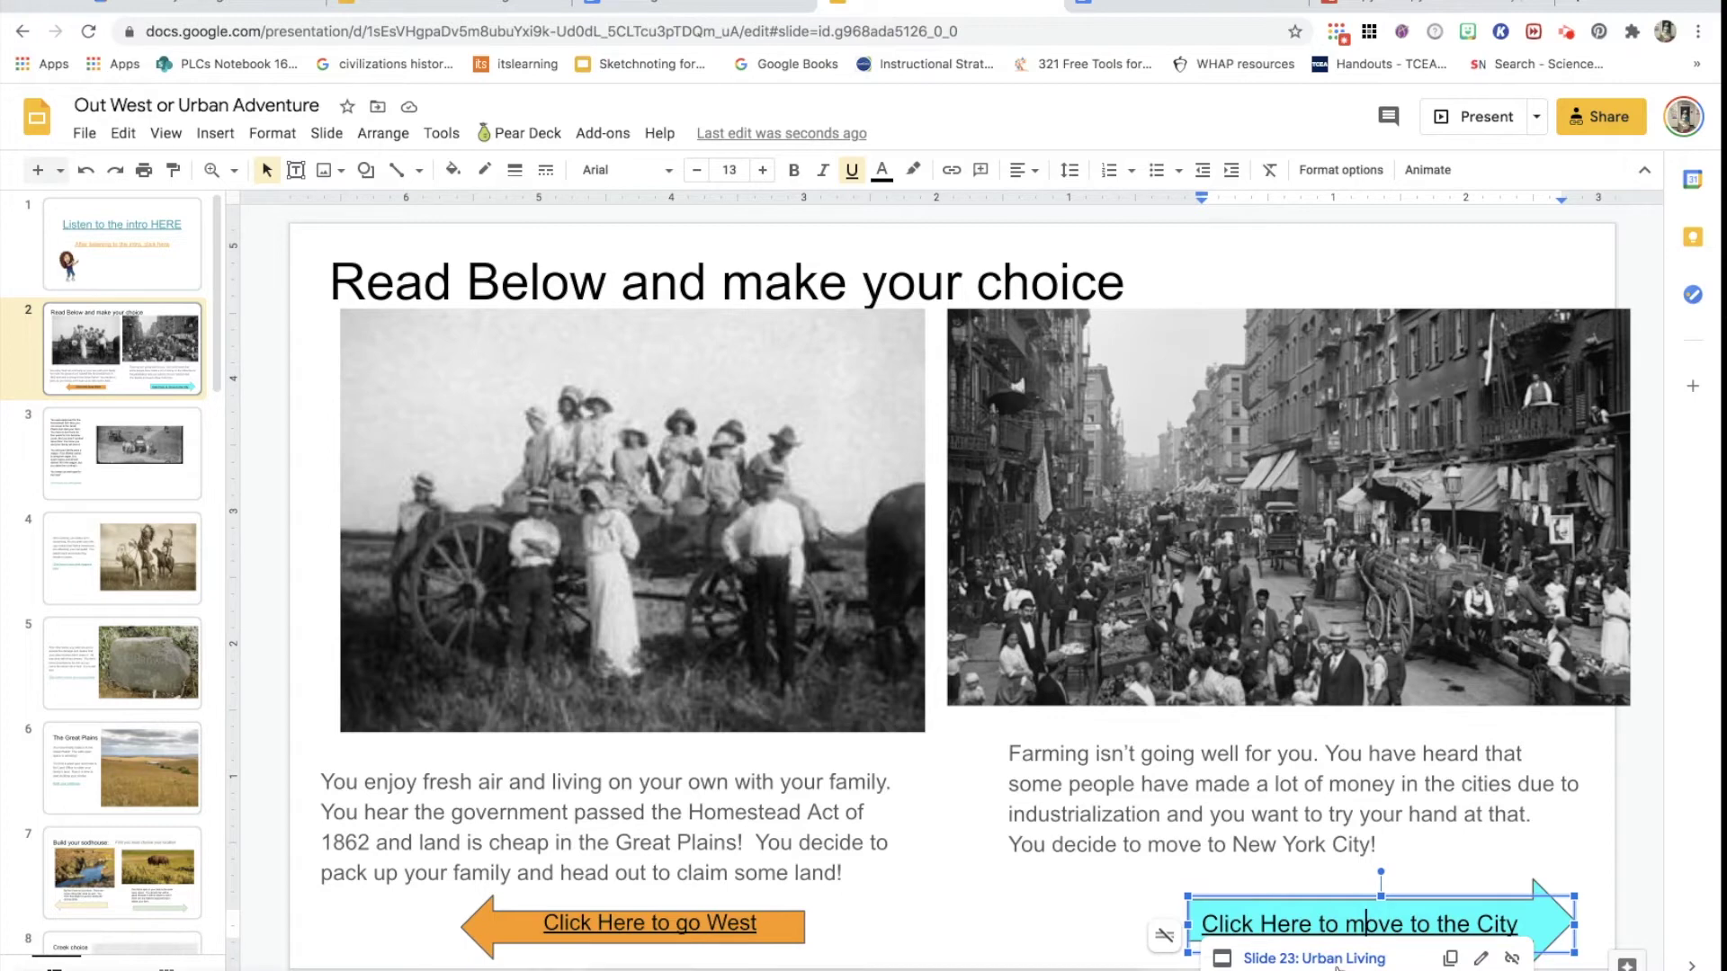
left_click(494, 5)
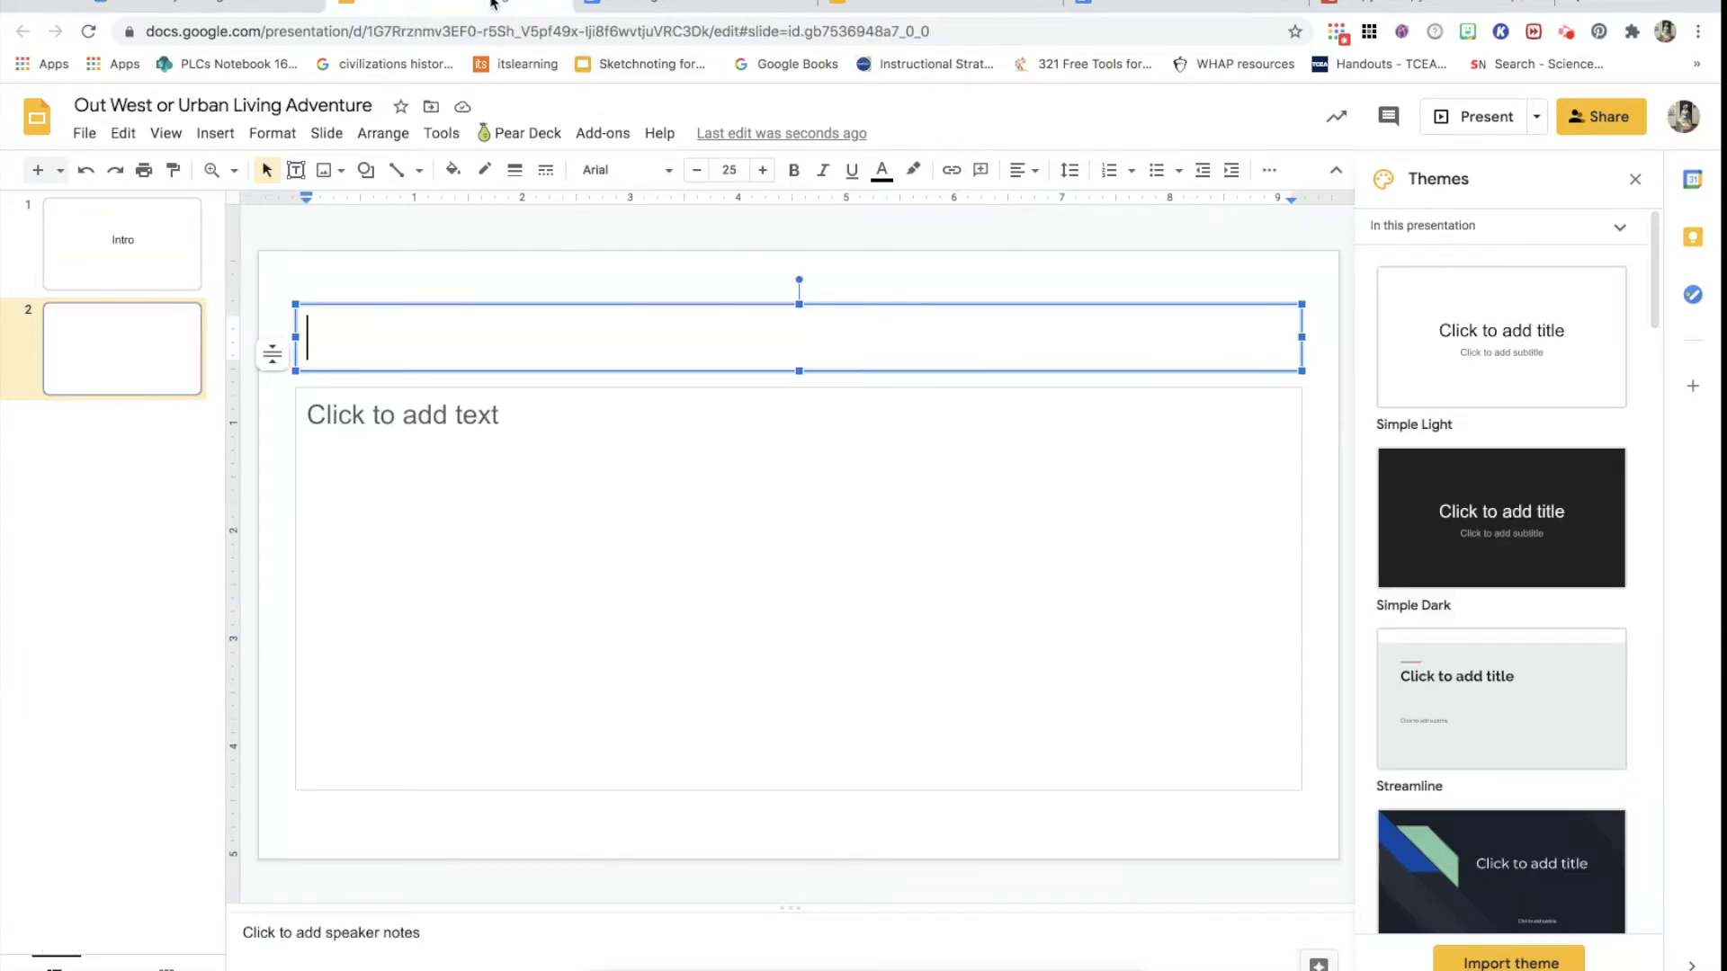
- Draw a left-pointing arrow in slide 2's lower left and fill it orange
left_click(215, 133)
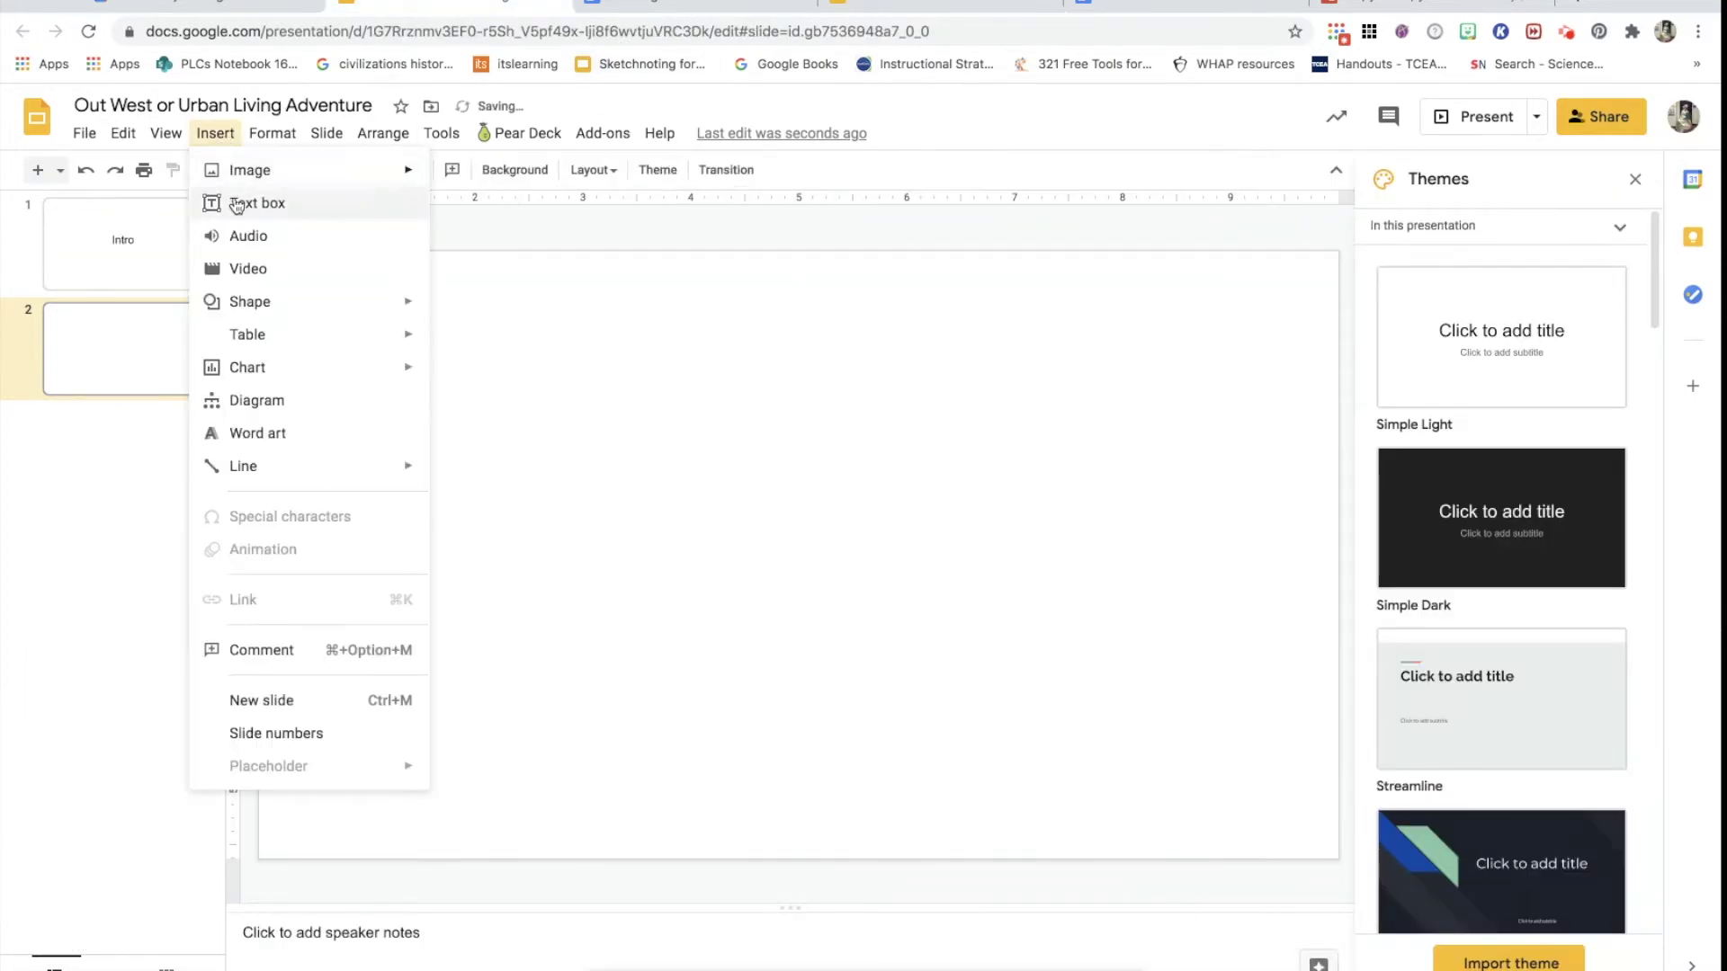
mouse_move(315, 297)
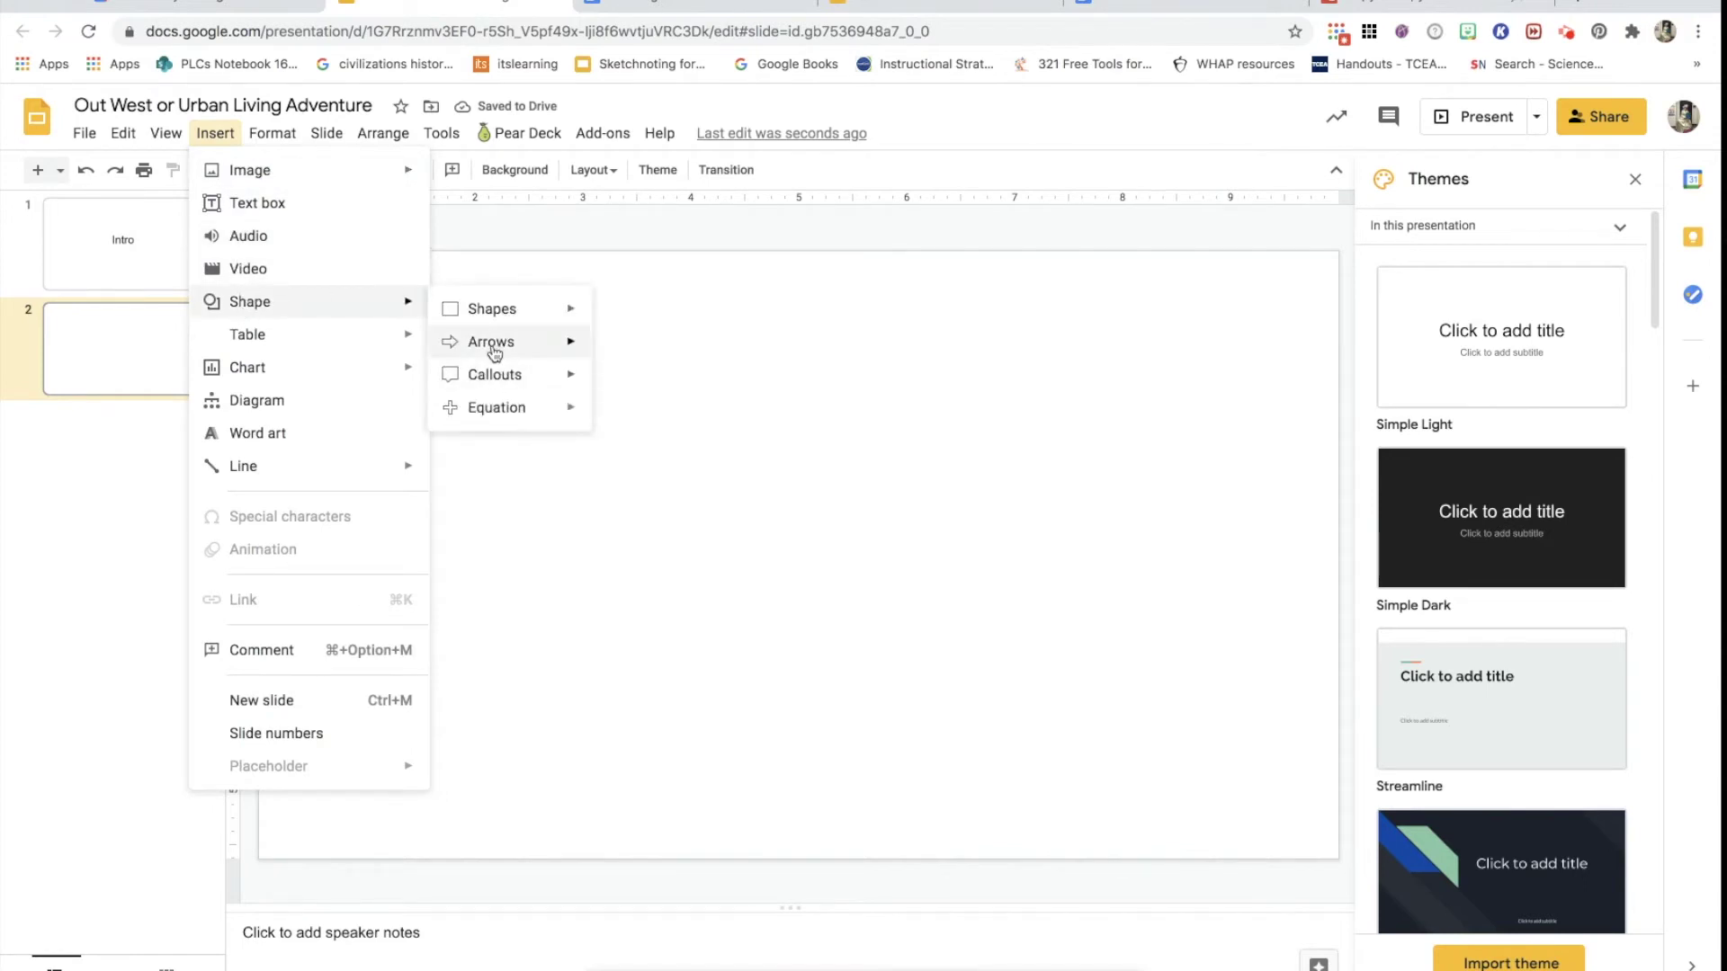
mouse_move(493, 350)
left_click(627, 353)
left_click_drag(428, 644, 731, 727)
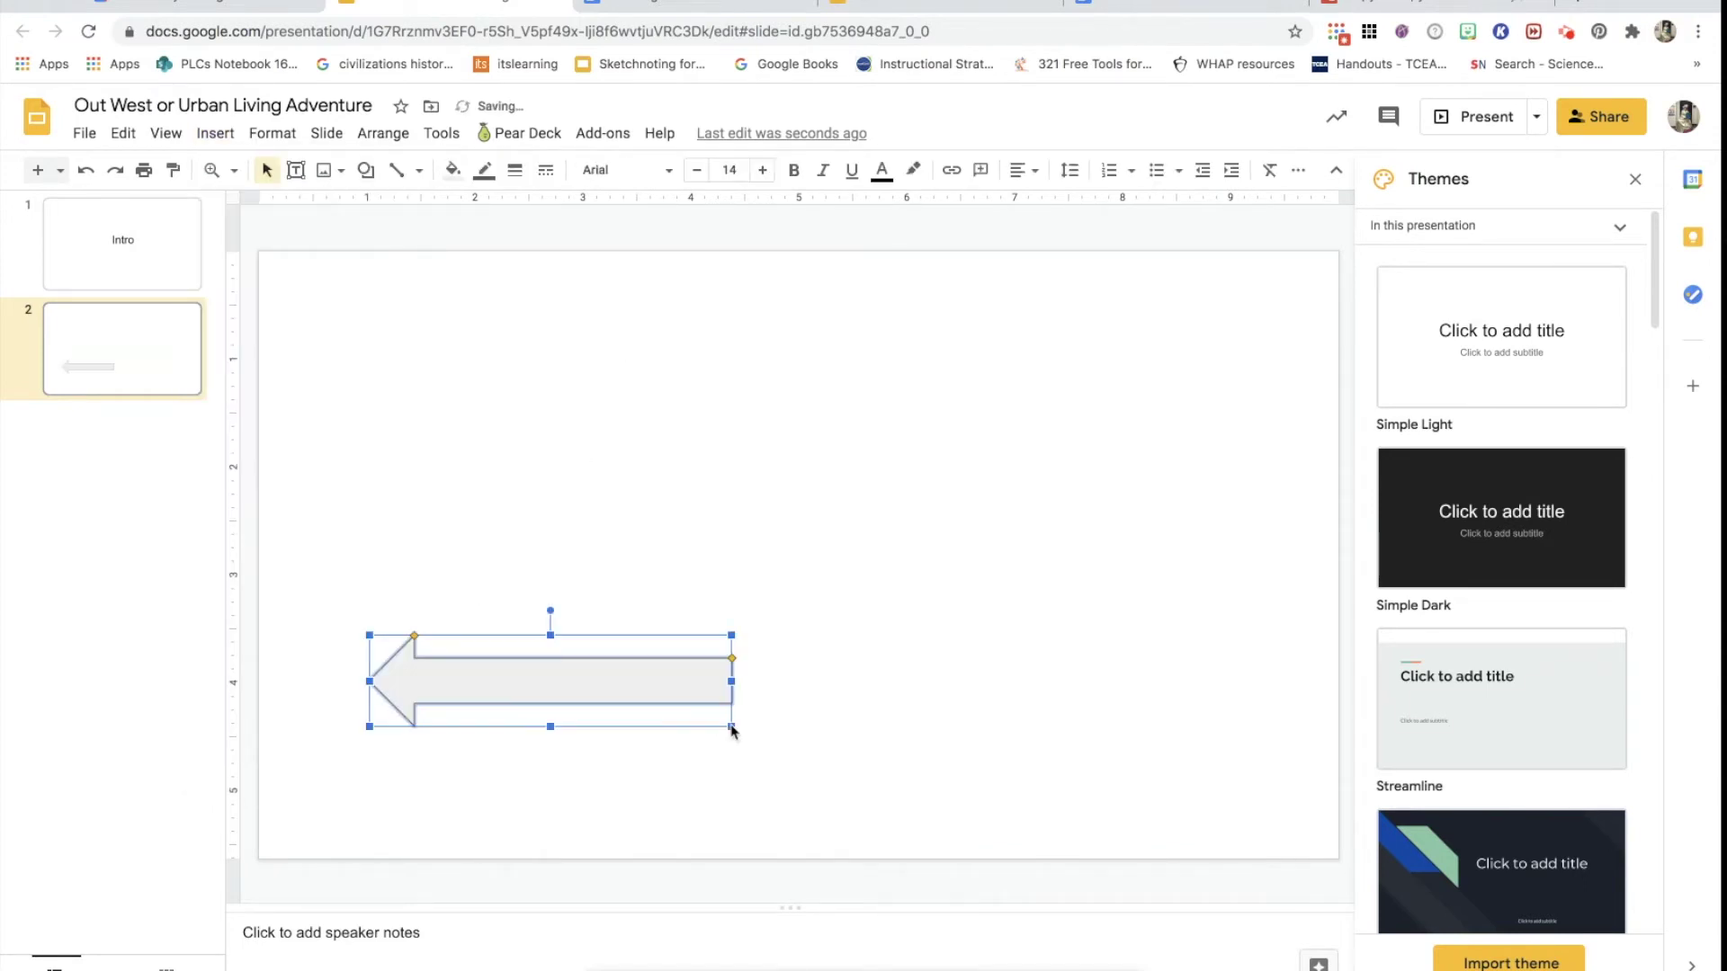
left_click(453, 170)
left_click(501, 309)
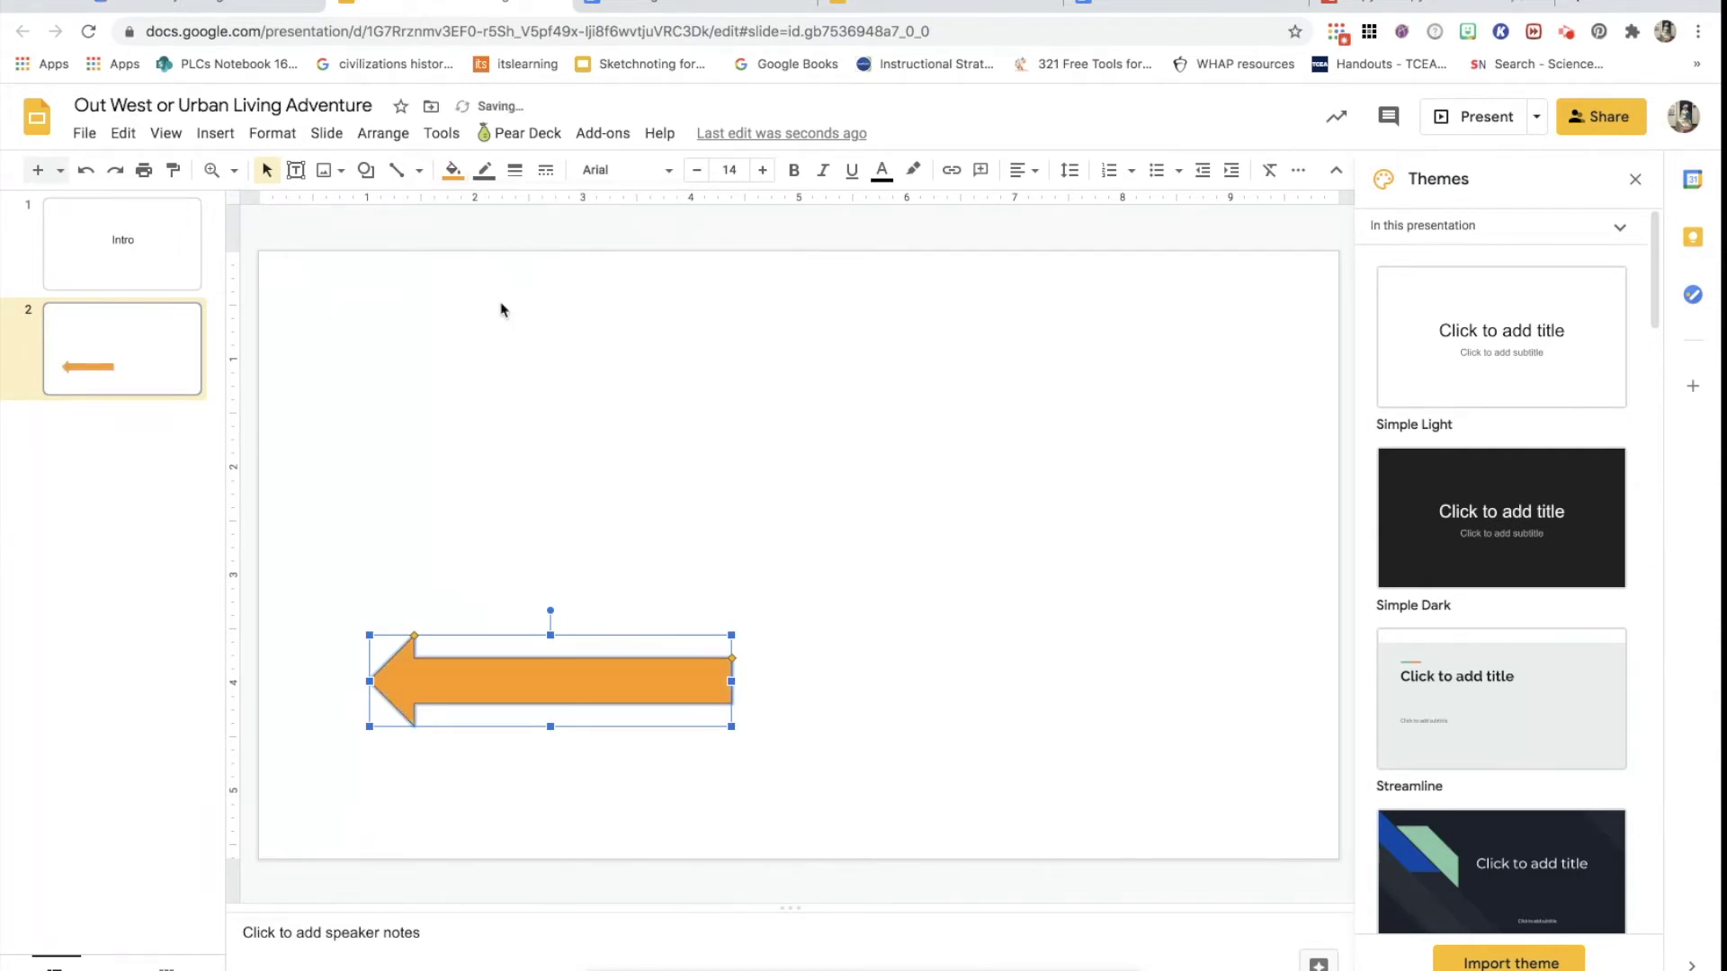
- Add a 'Click Here to go on' text box inside the orange arrow and add a third slide
left_click(294, 174)
left_click_drag(433, 671, 707, 699)
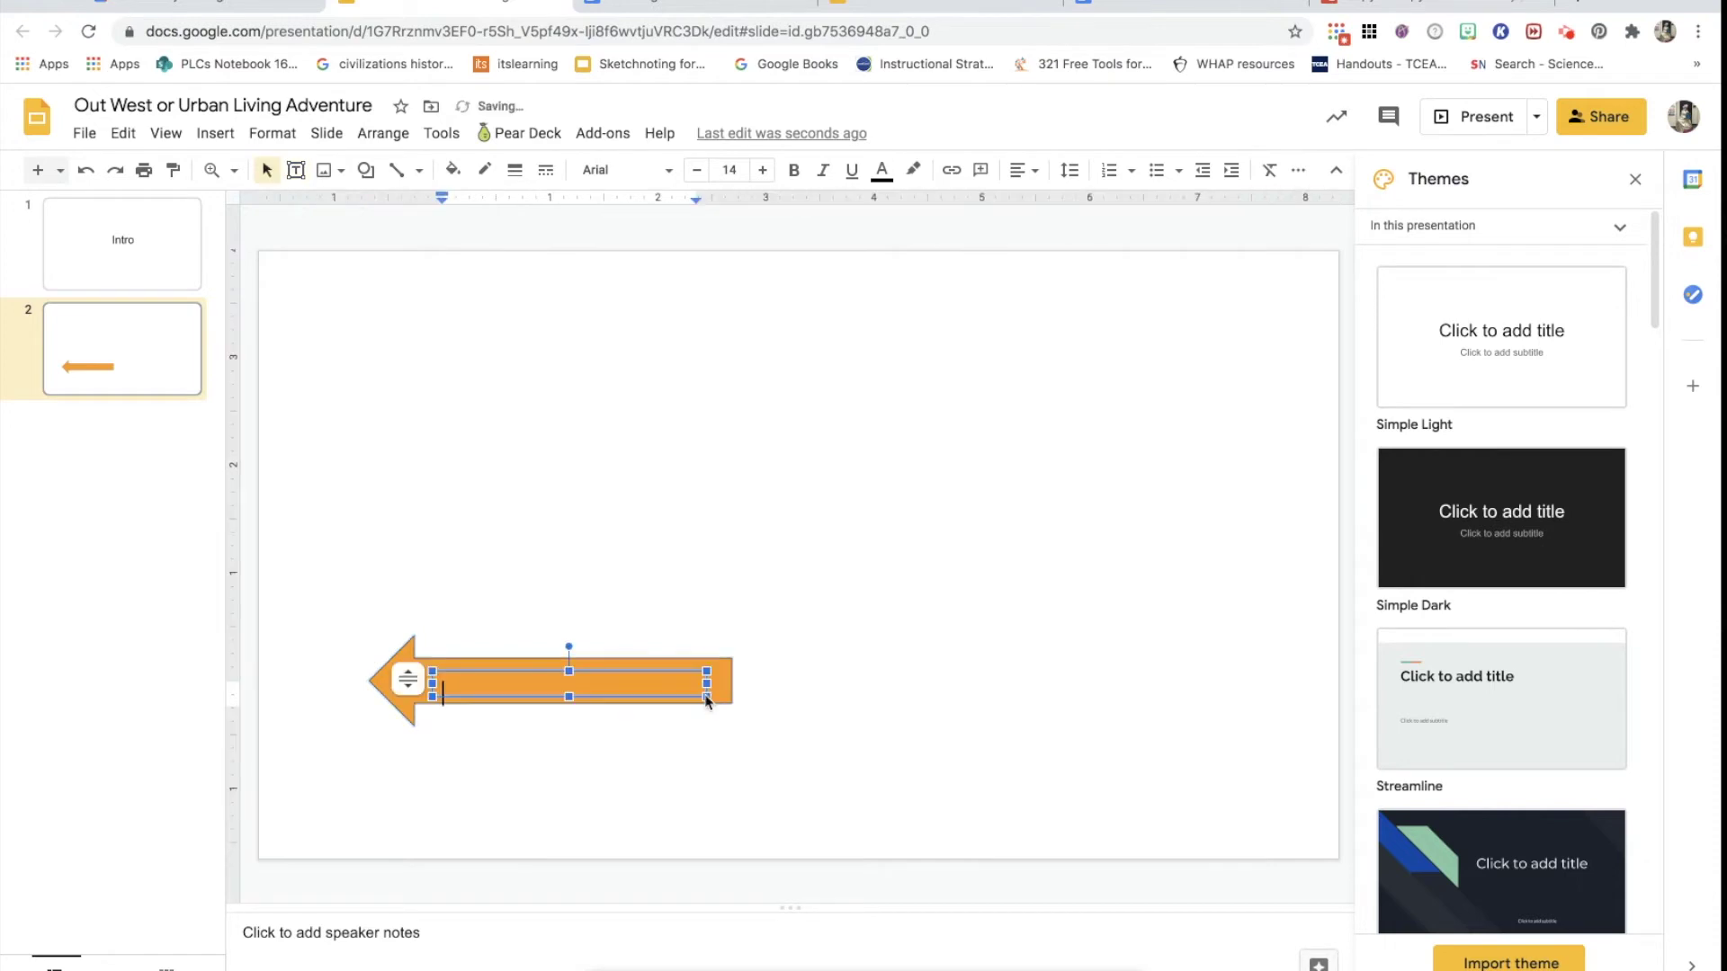
type("Click Here to go on")
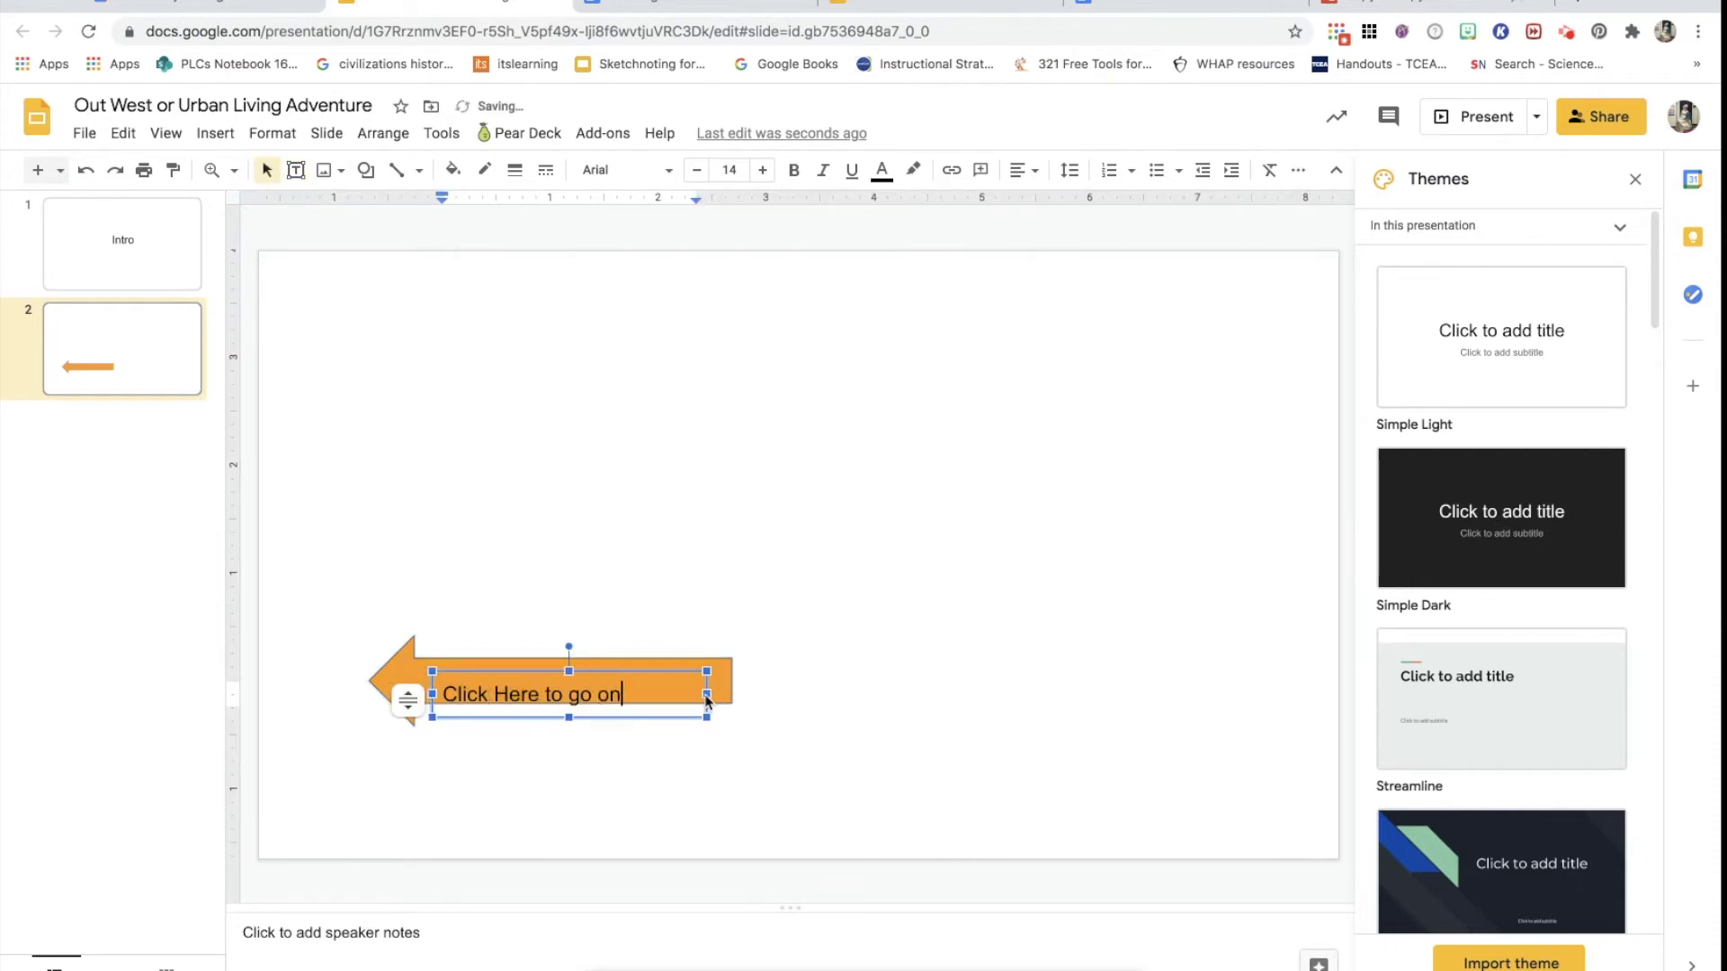
left_click_drag(622, 694, 488, 684)
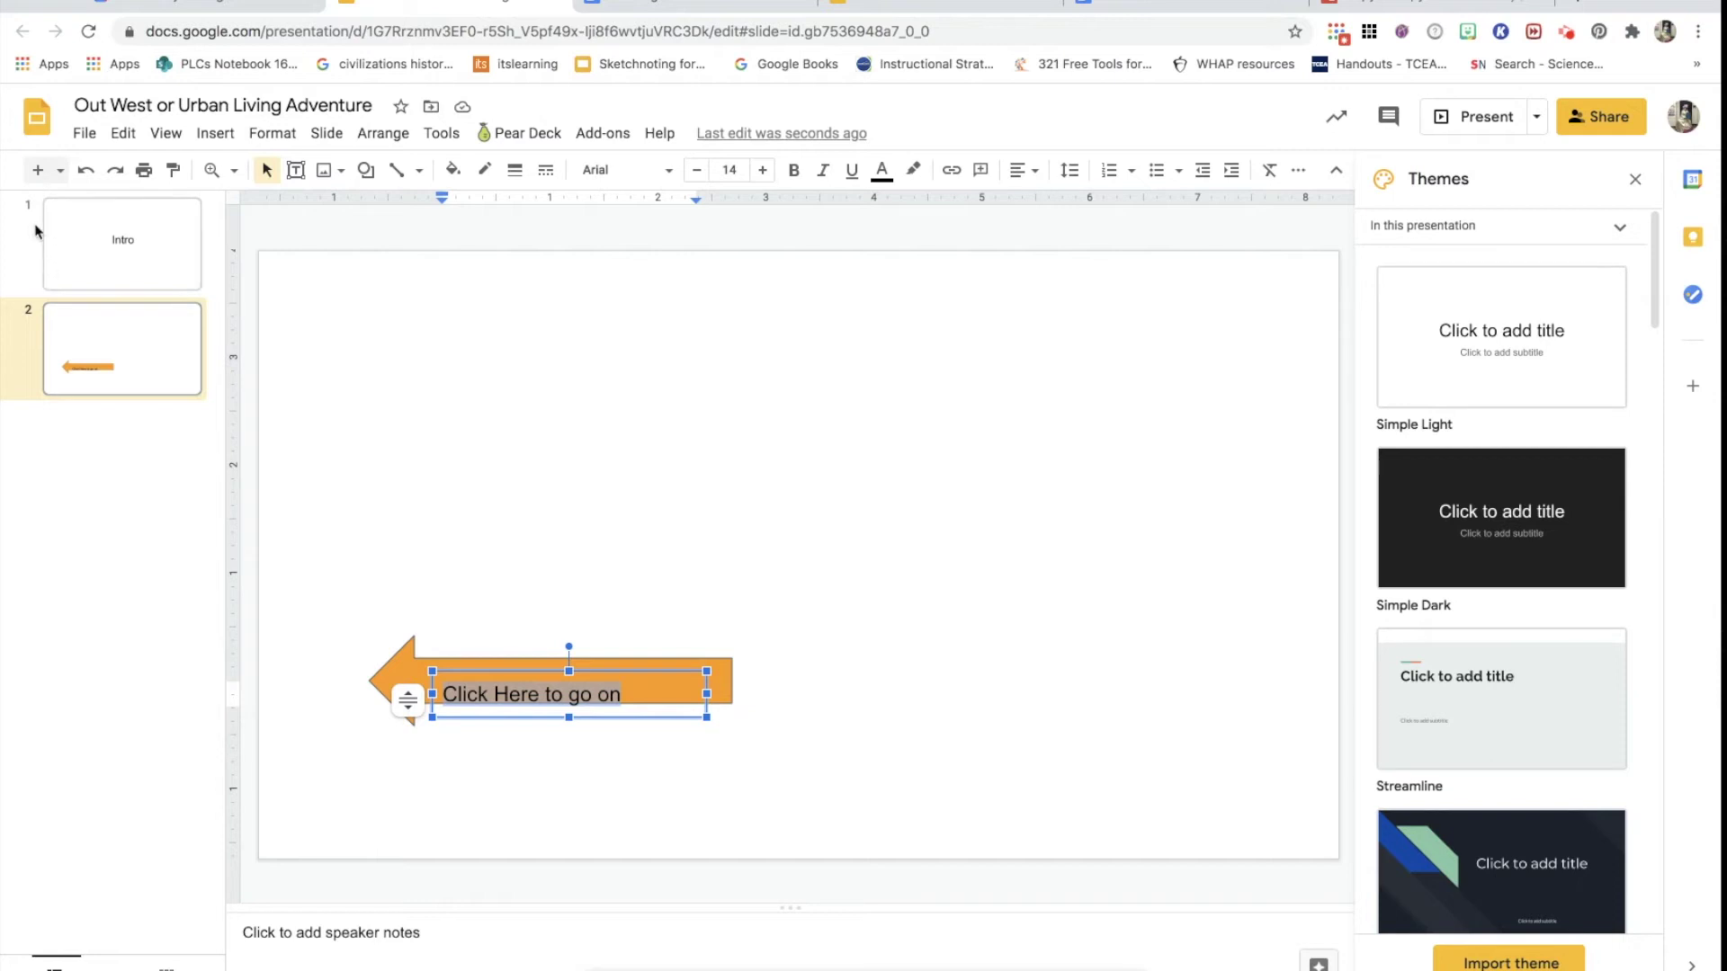
left_click(95, 352)
- Add a blank slide 3 and go back to slide 2's arrow
left_click(37, 173)
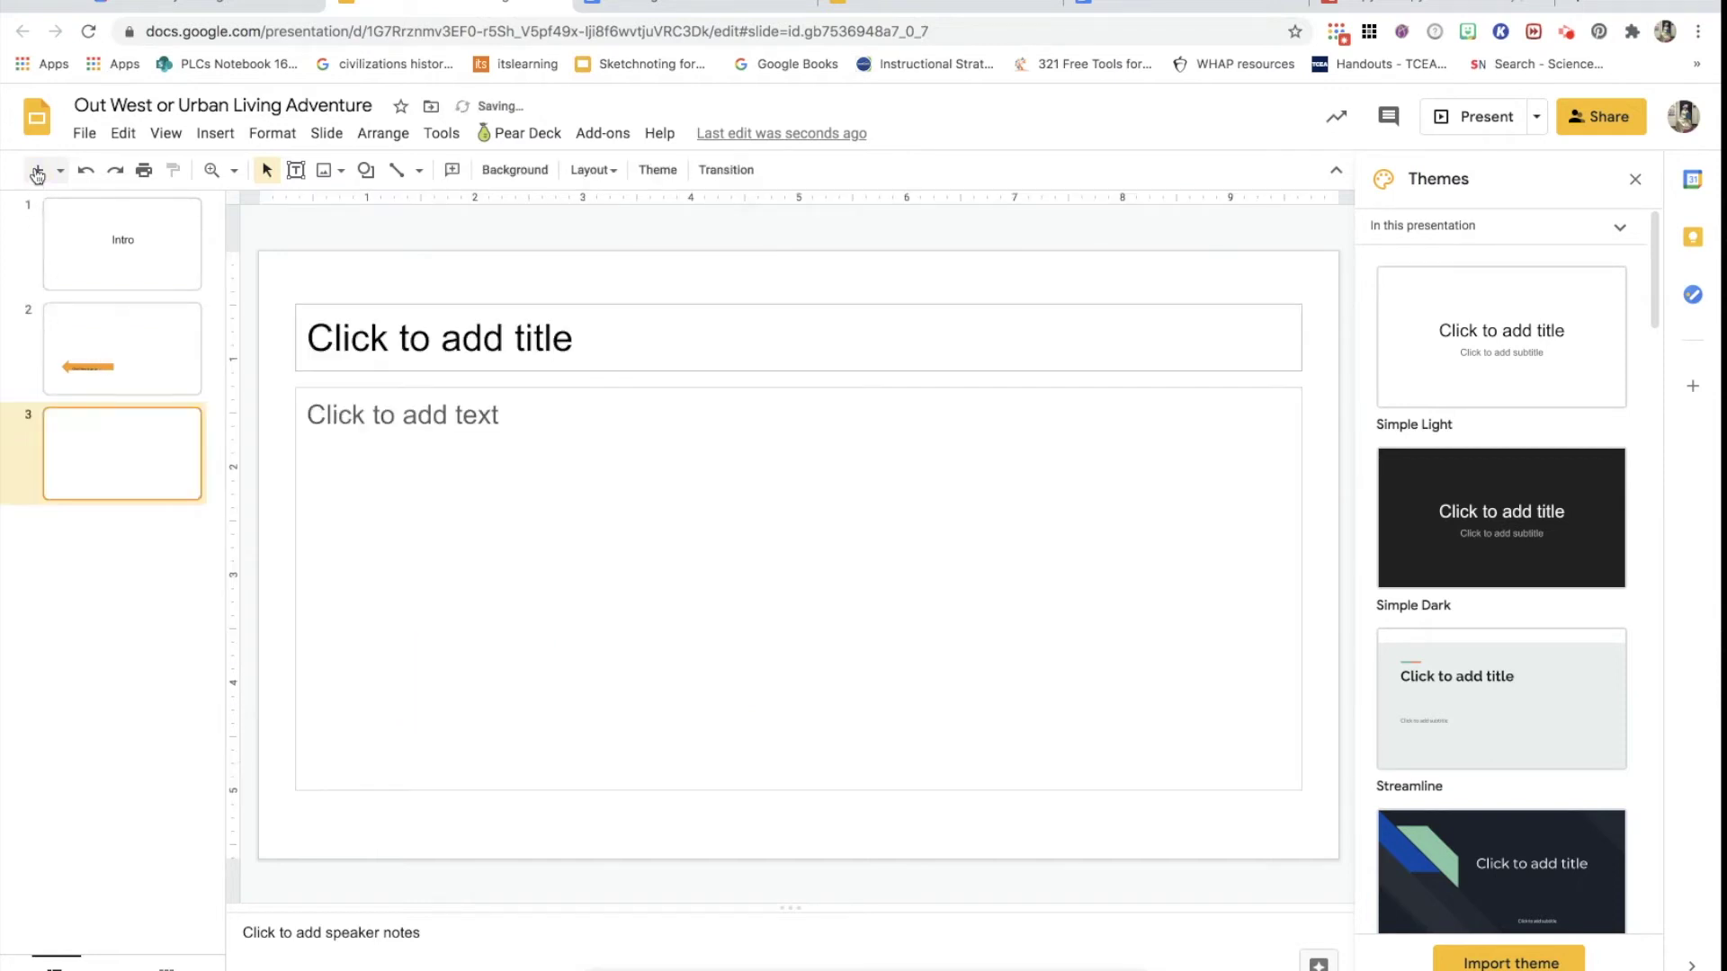
left_click(148, 358)
left_click(128, 464)
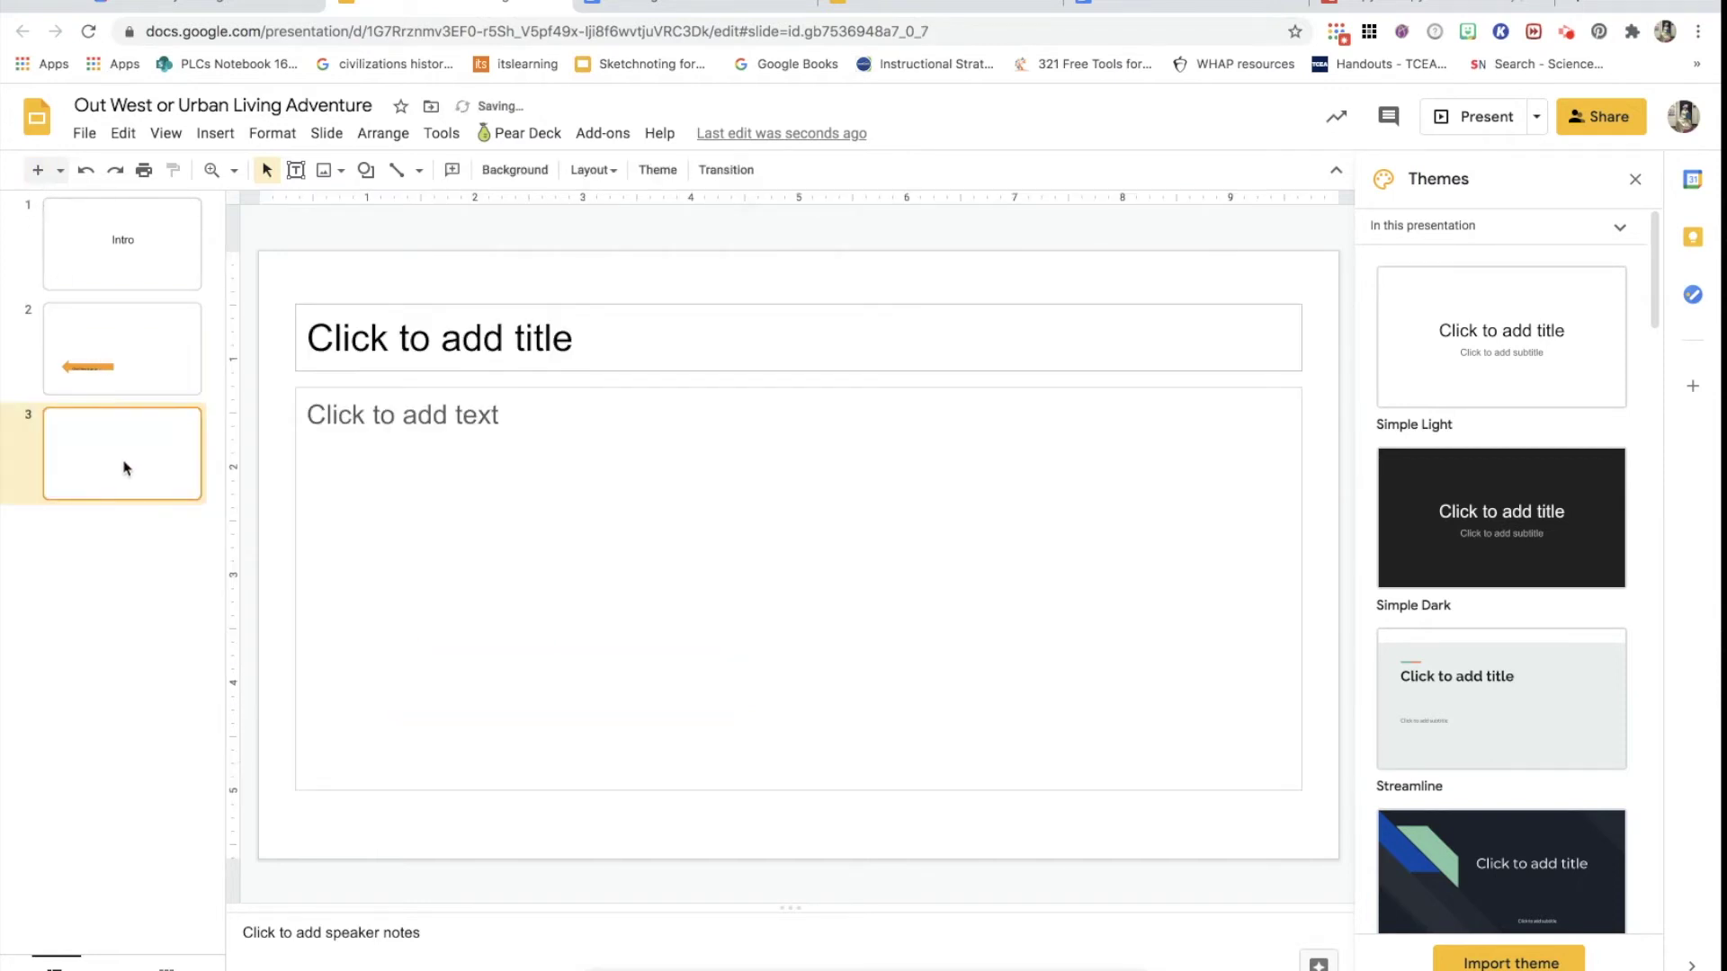
left_click(138, 360)
- Link the 'Click Here to go on' caption to Slide 3 of this presentation
left_click(538, 692)
left_click_drag(622, 695, 428, 699)
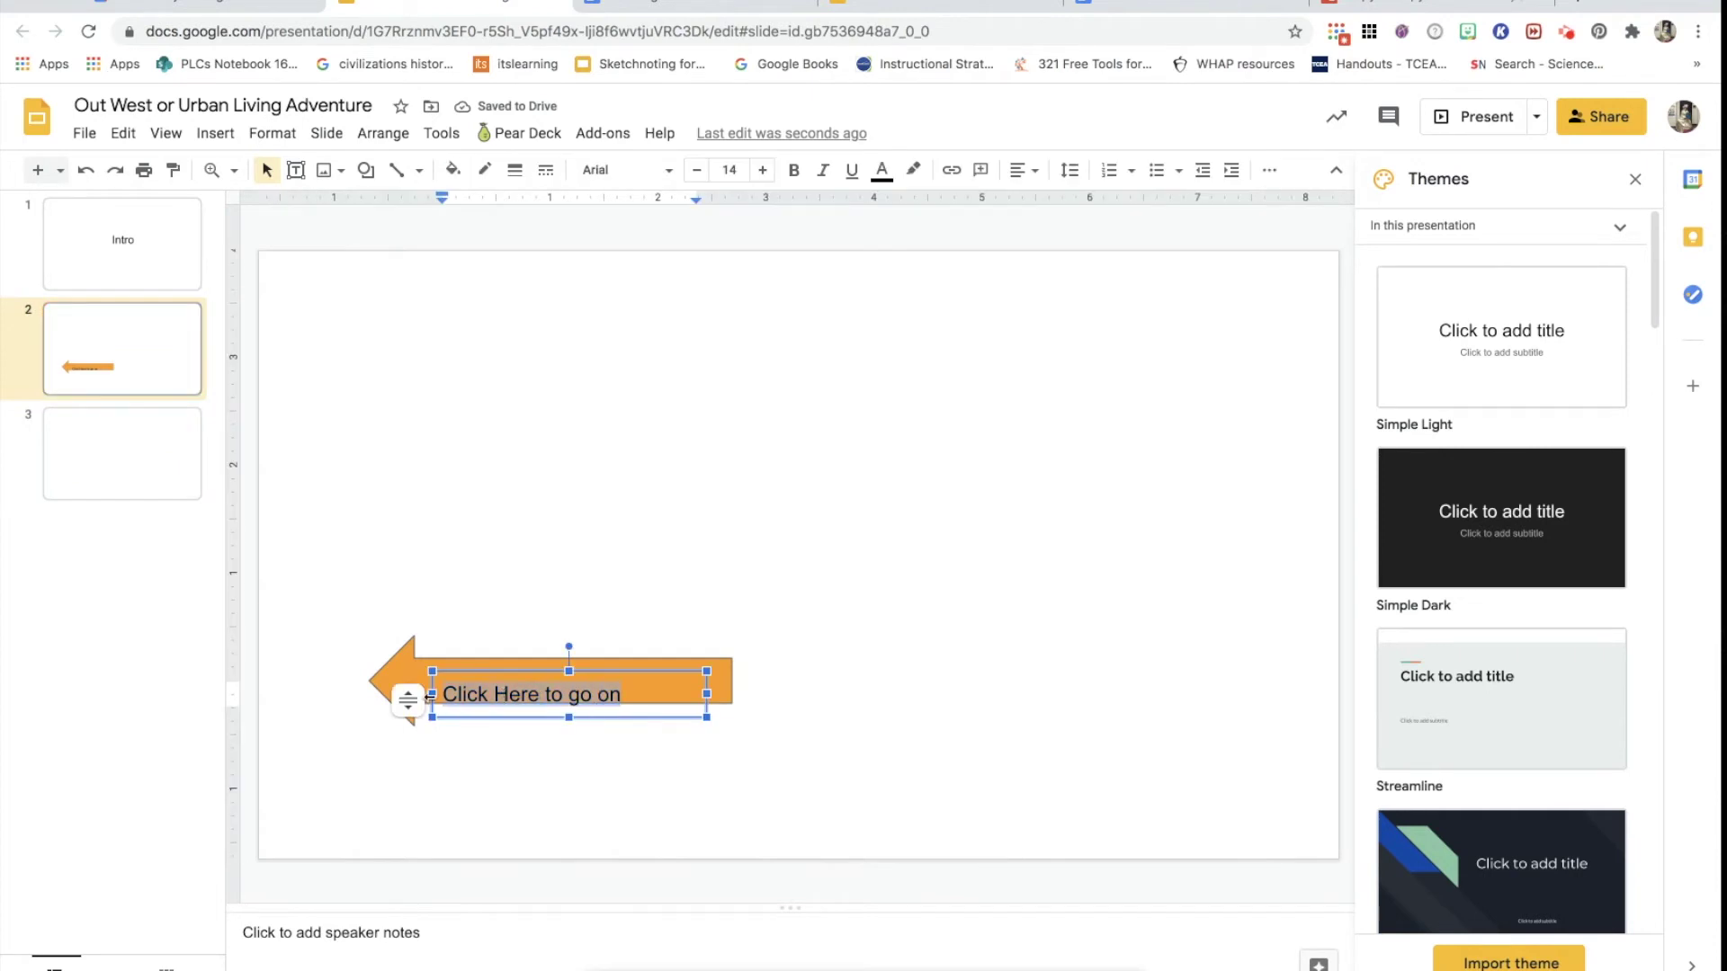
left_click(950, 173)
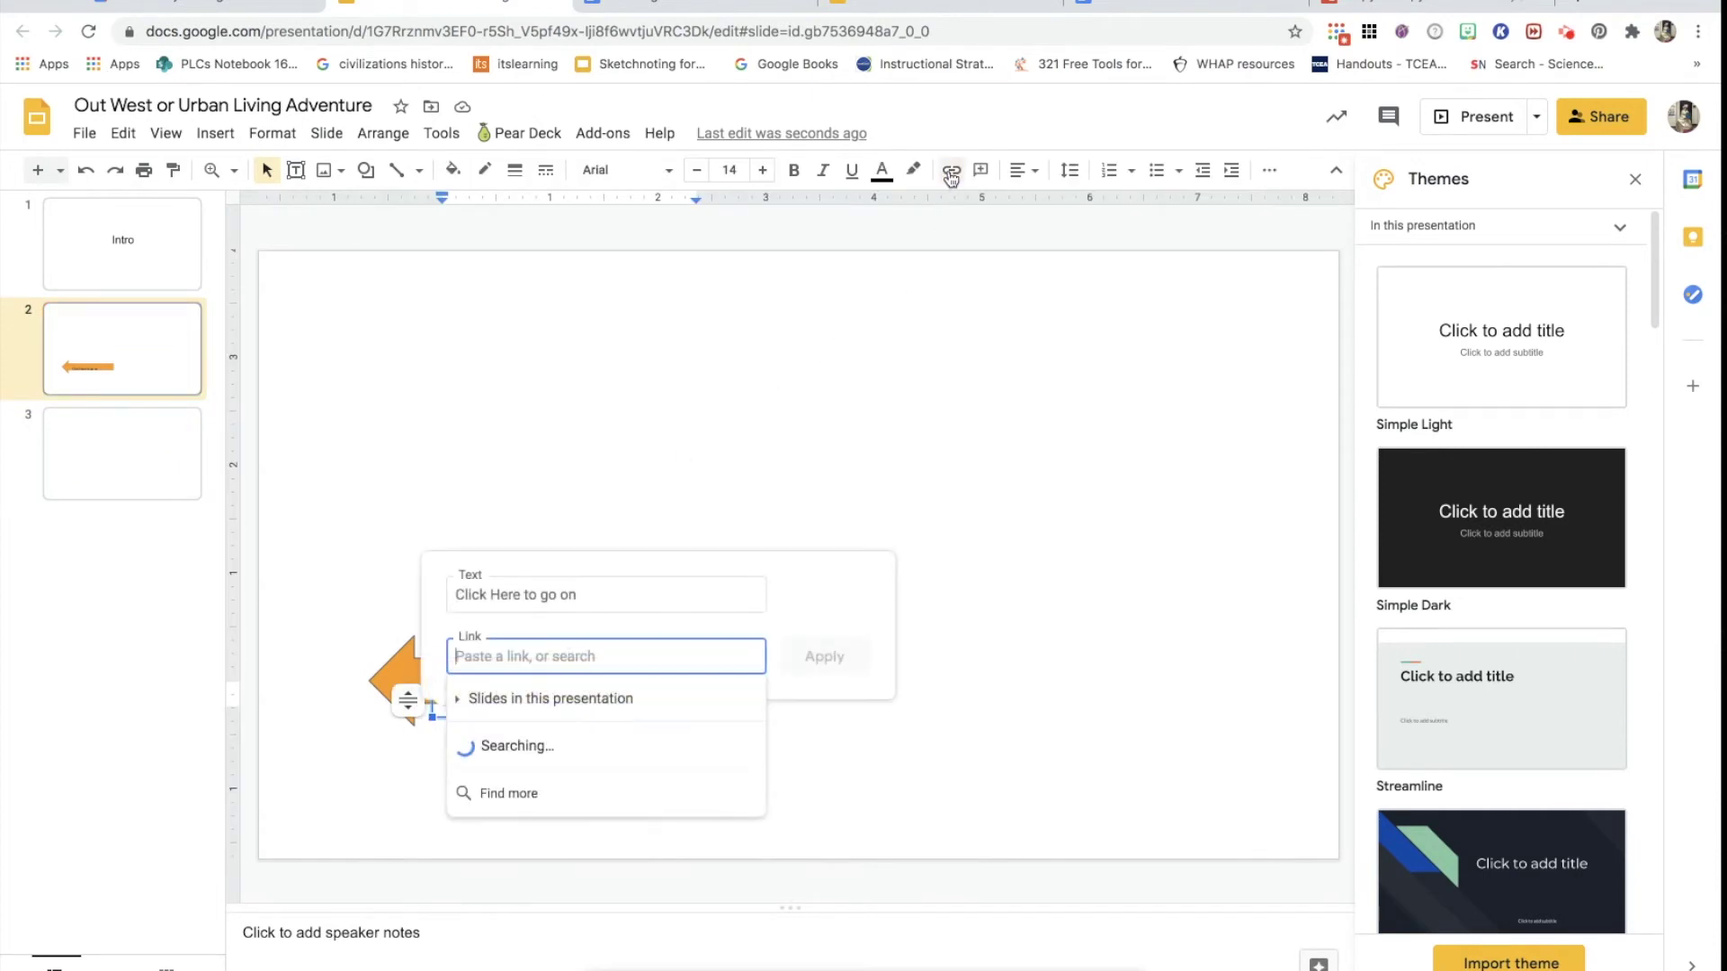
left_click(516, 700)
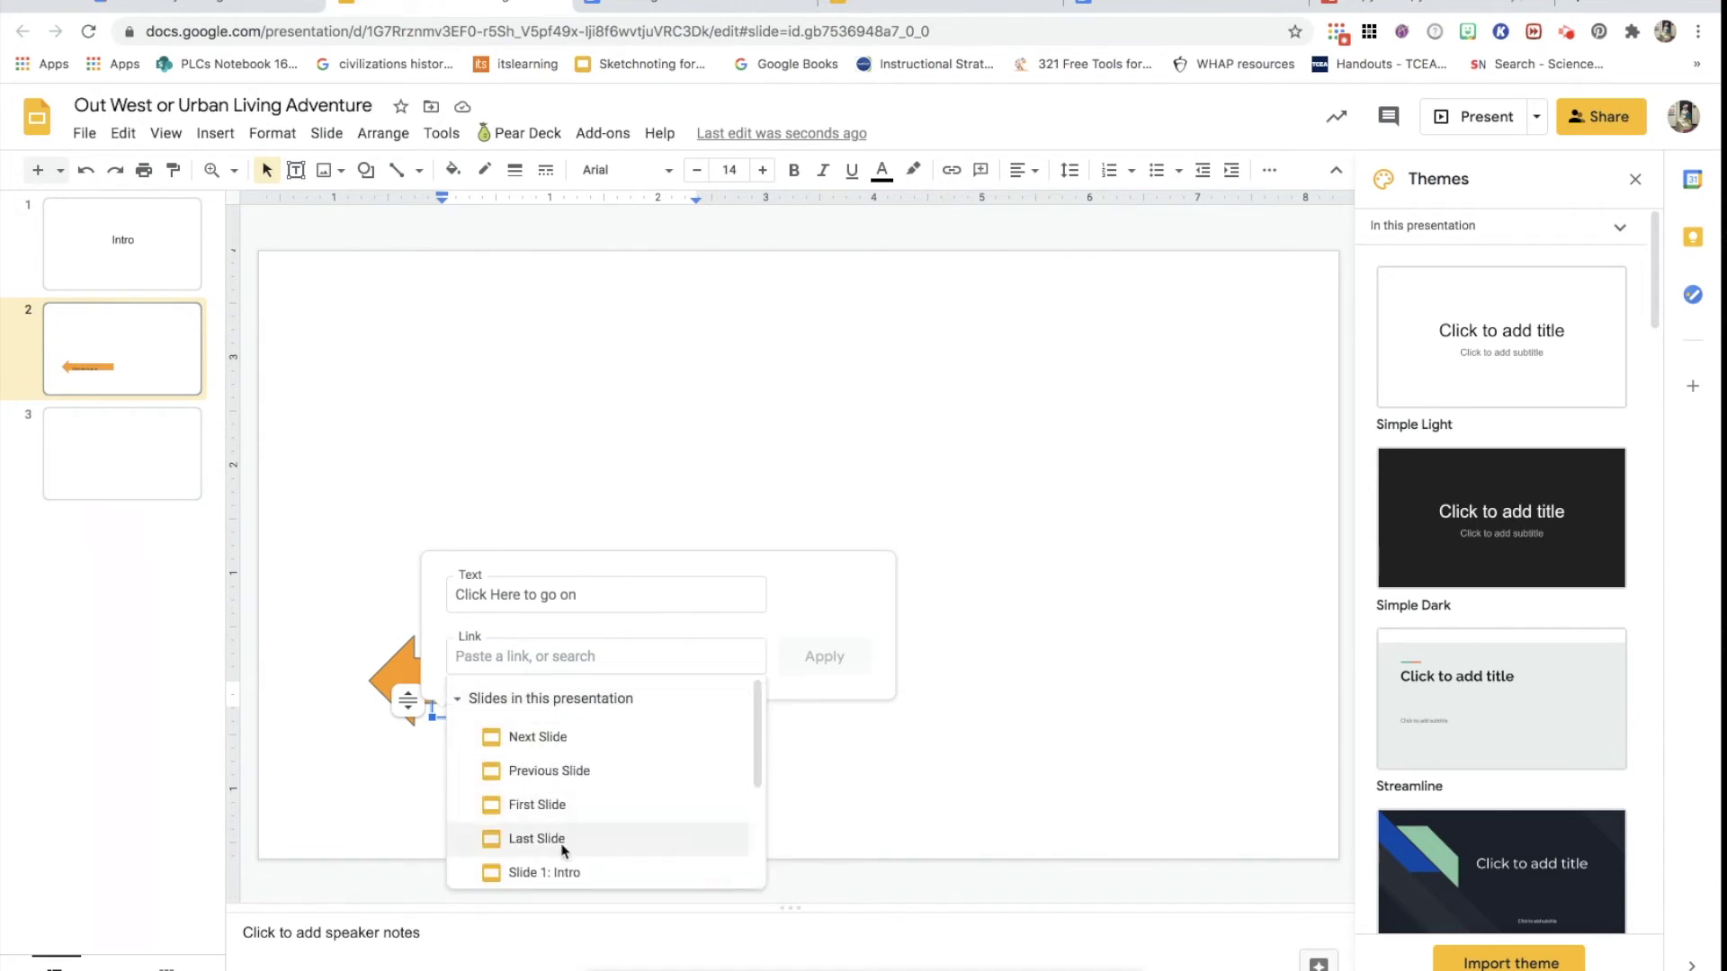
scroll(563, 843, "down", 3)
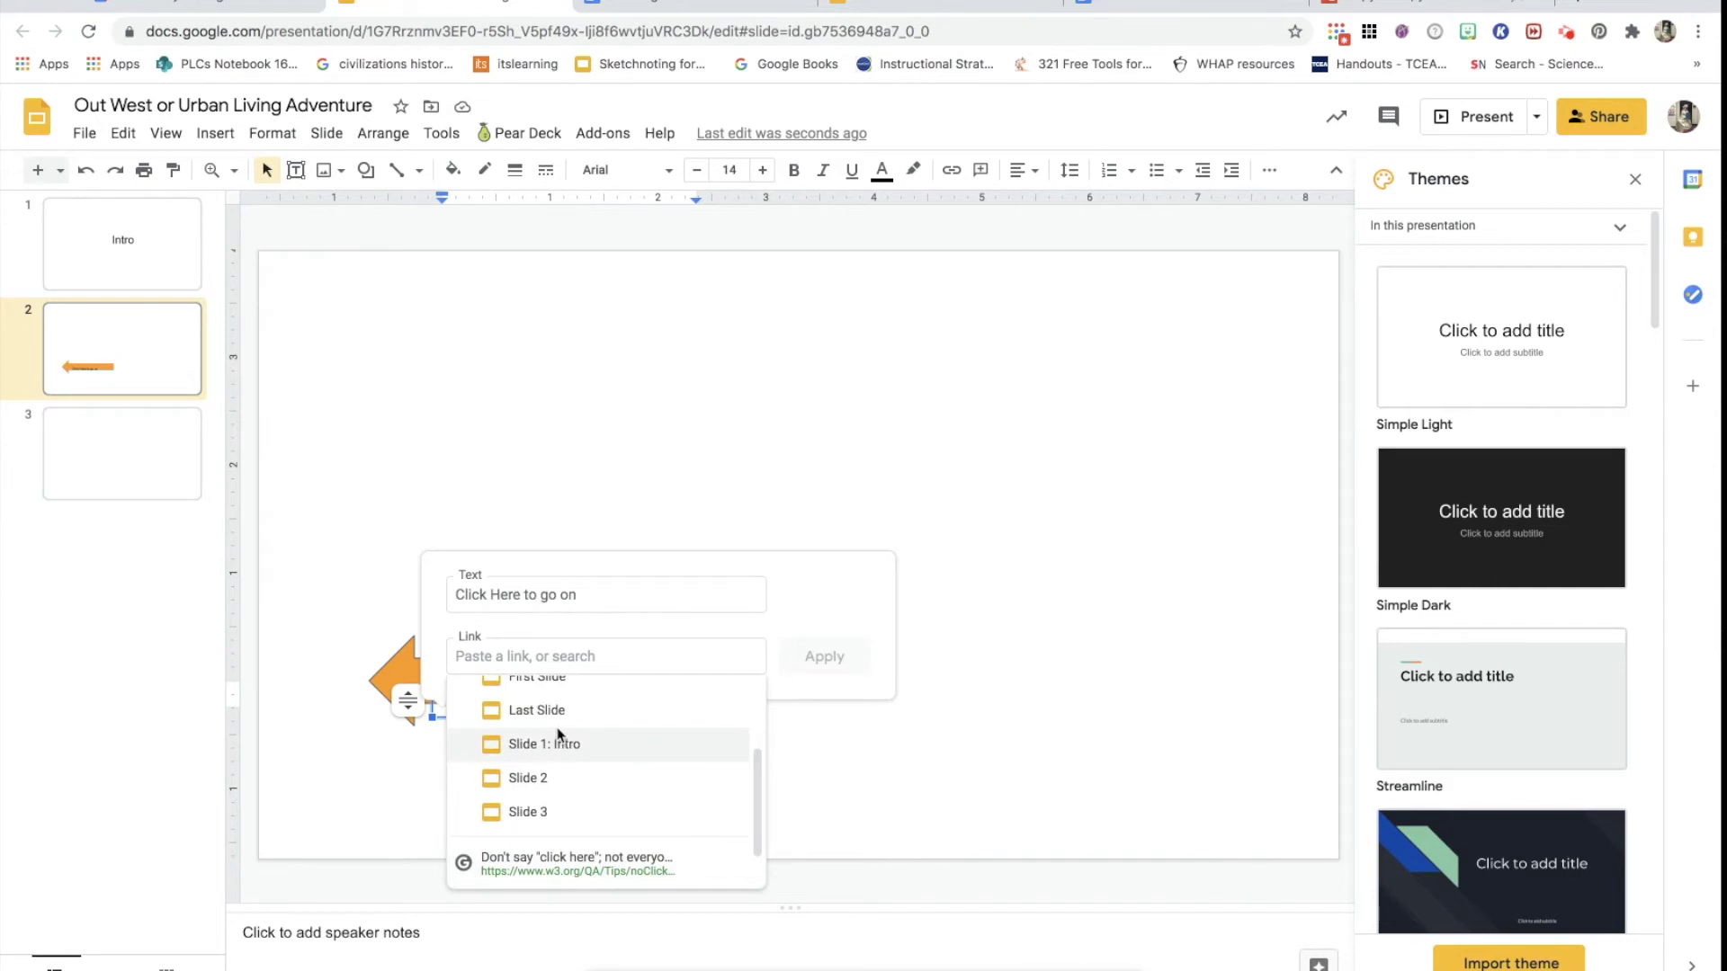
left_click(553, 813)
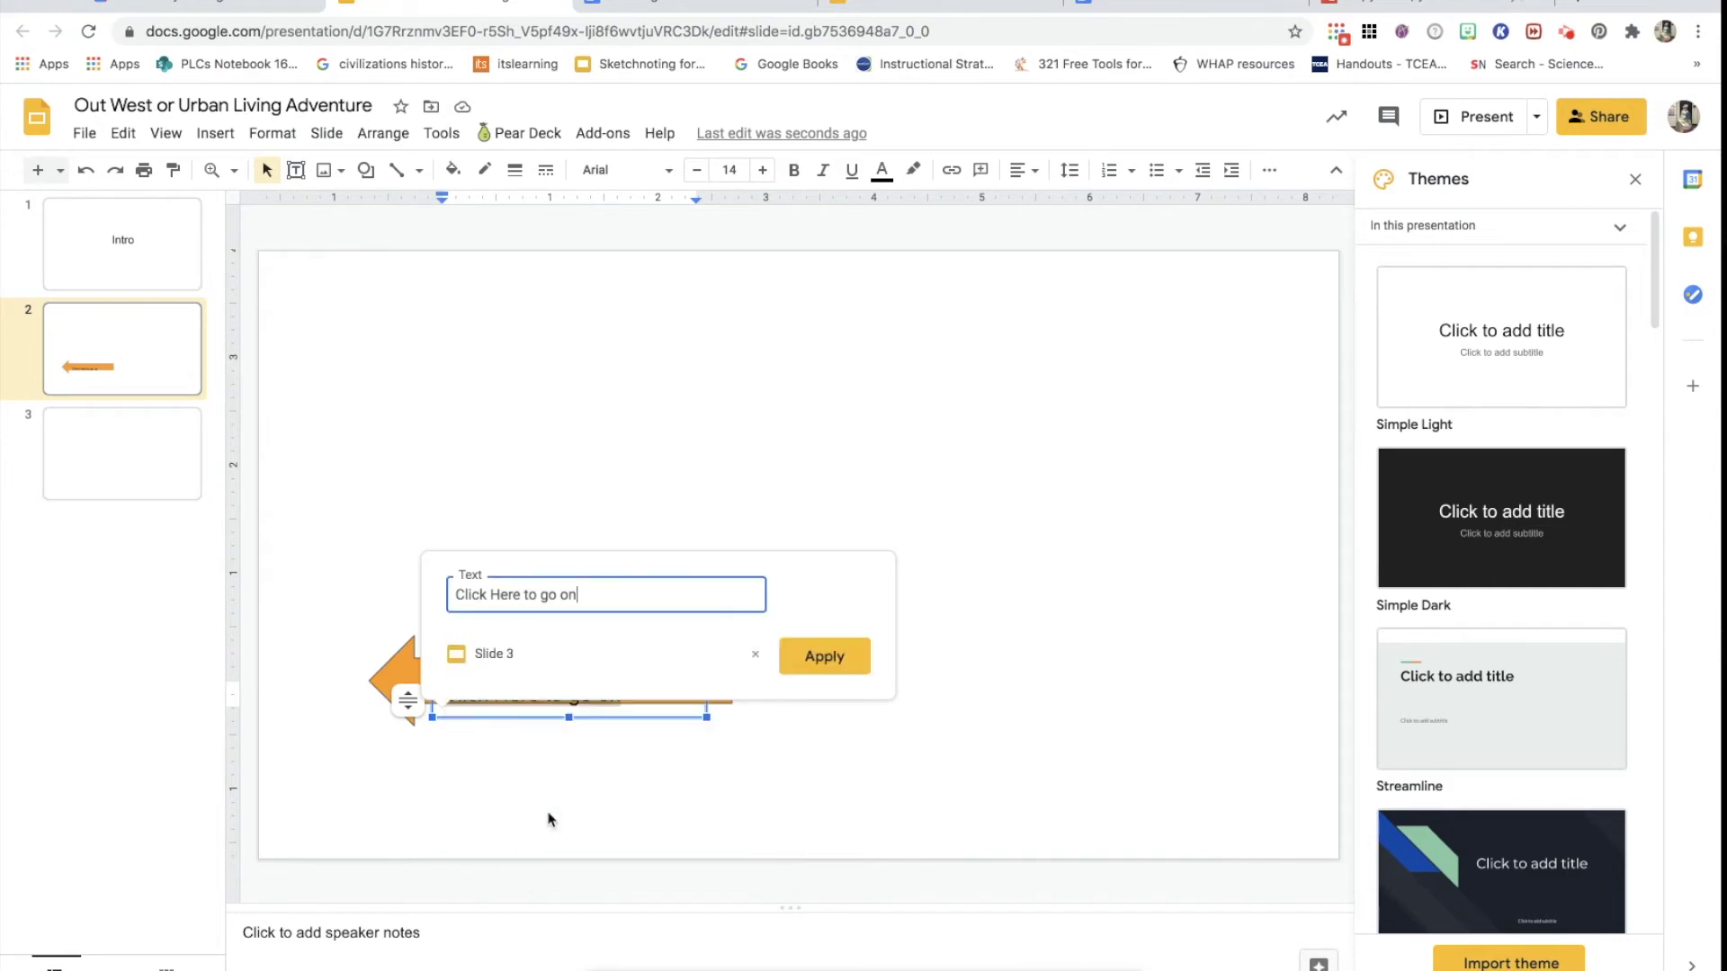
left_click(835, 663)
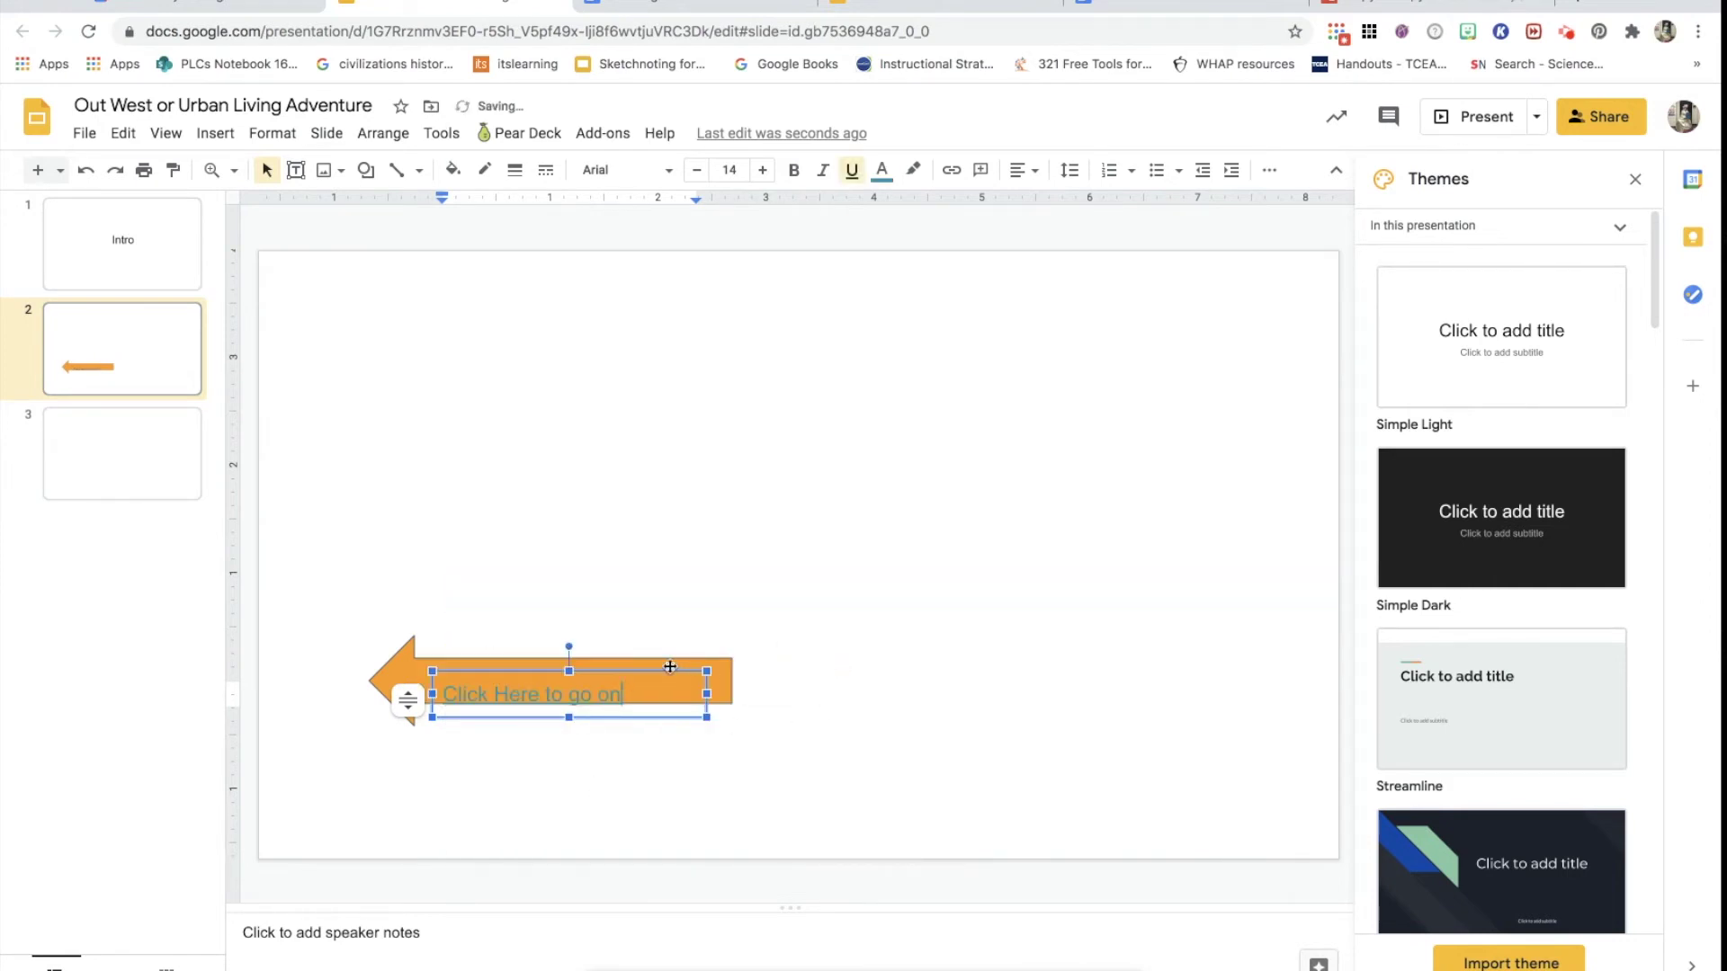
- Reposition the caption box inside the arrow and make the linked text black
left_click_drag(664, 673, 691, 664)
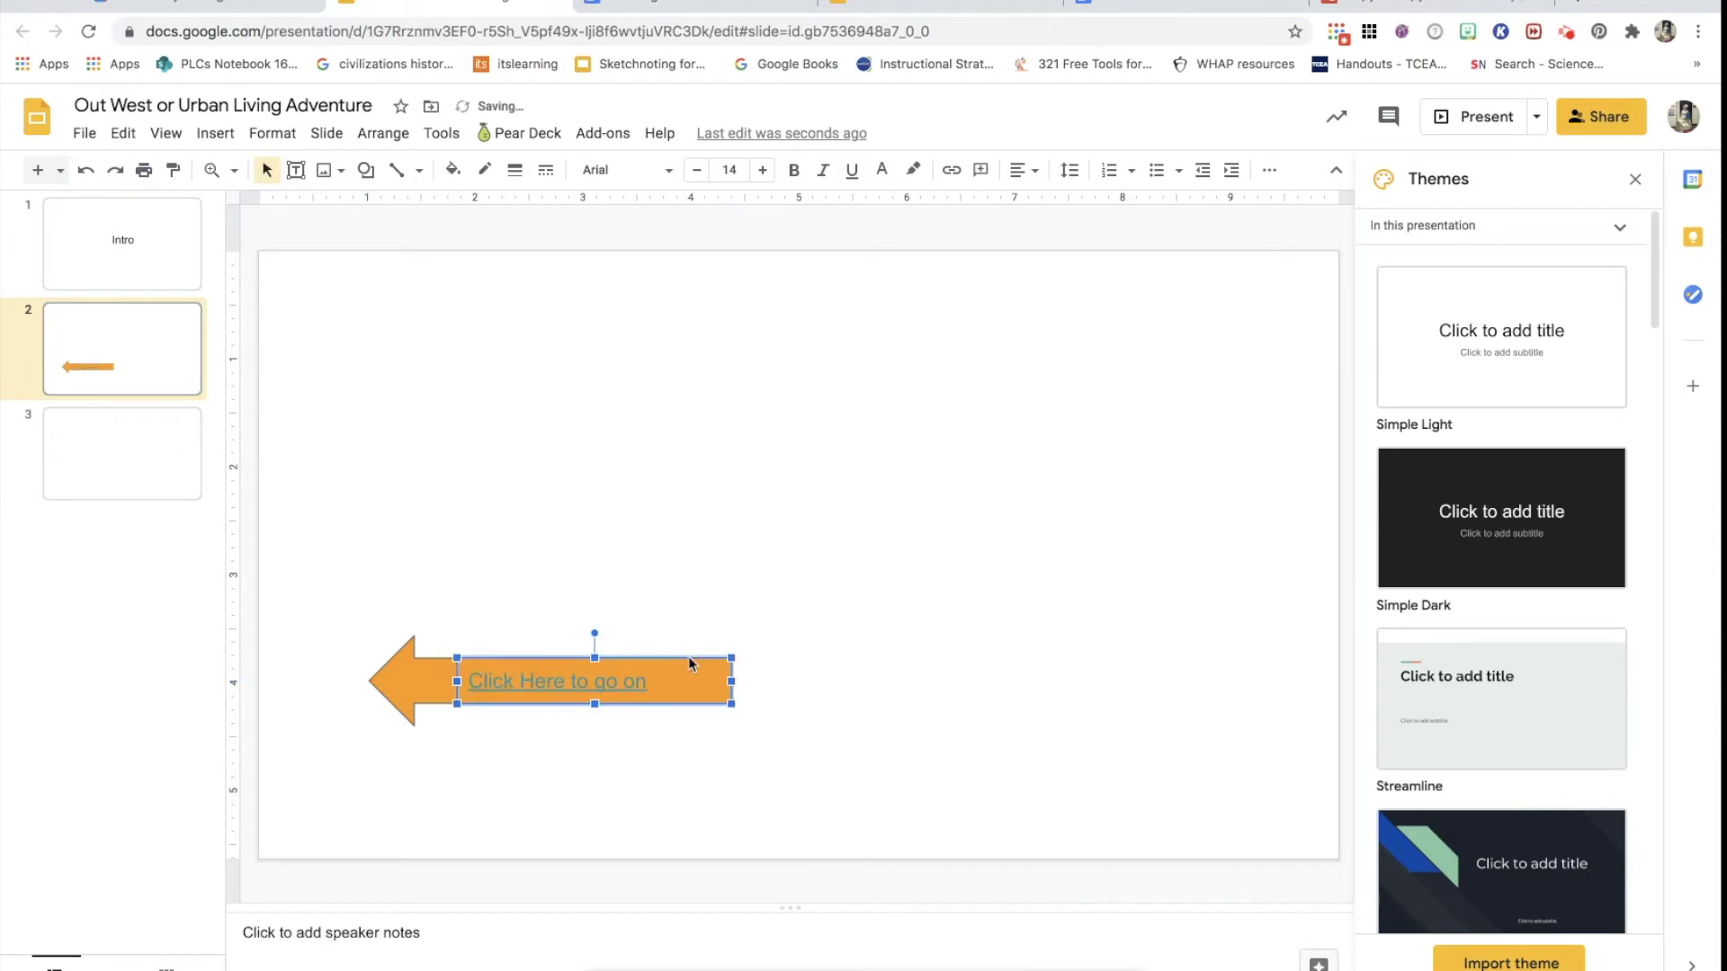
key("Right")
left_click_drag(654, 683, 464, 687)
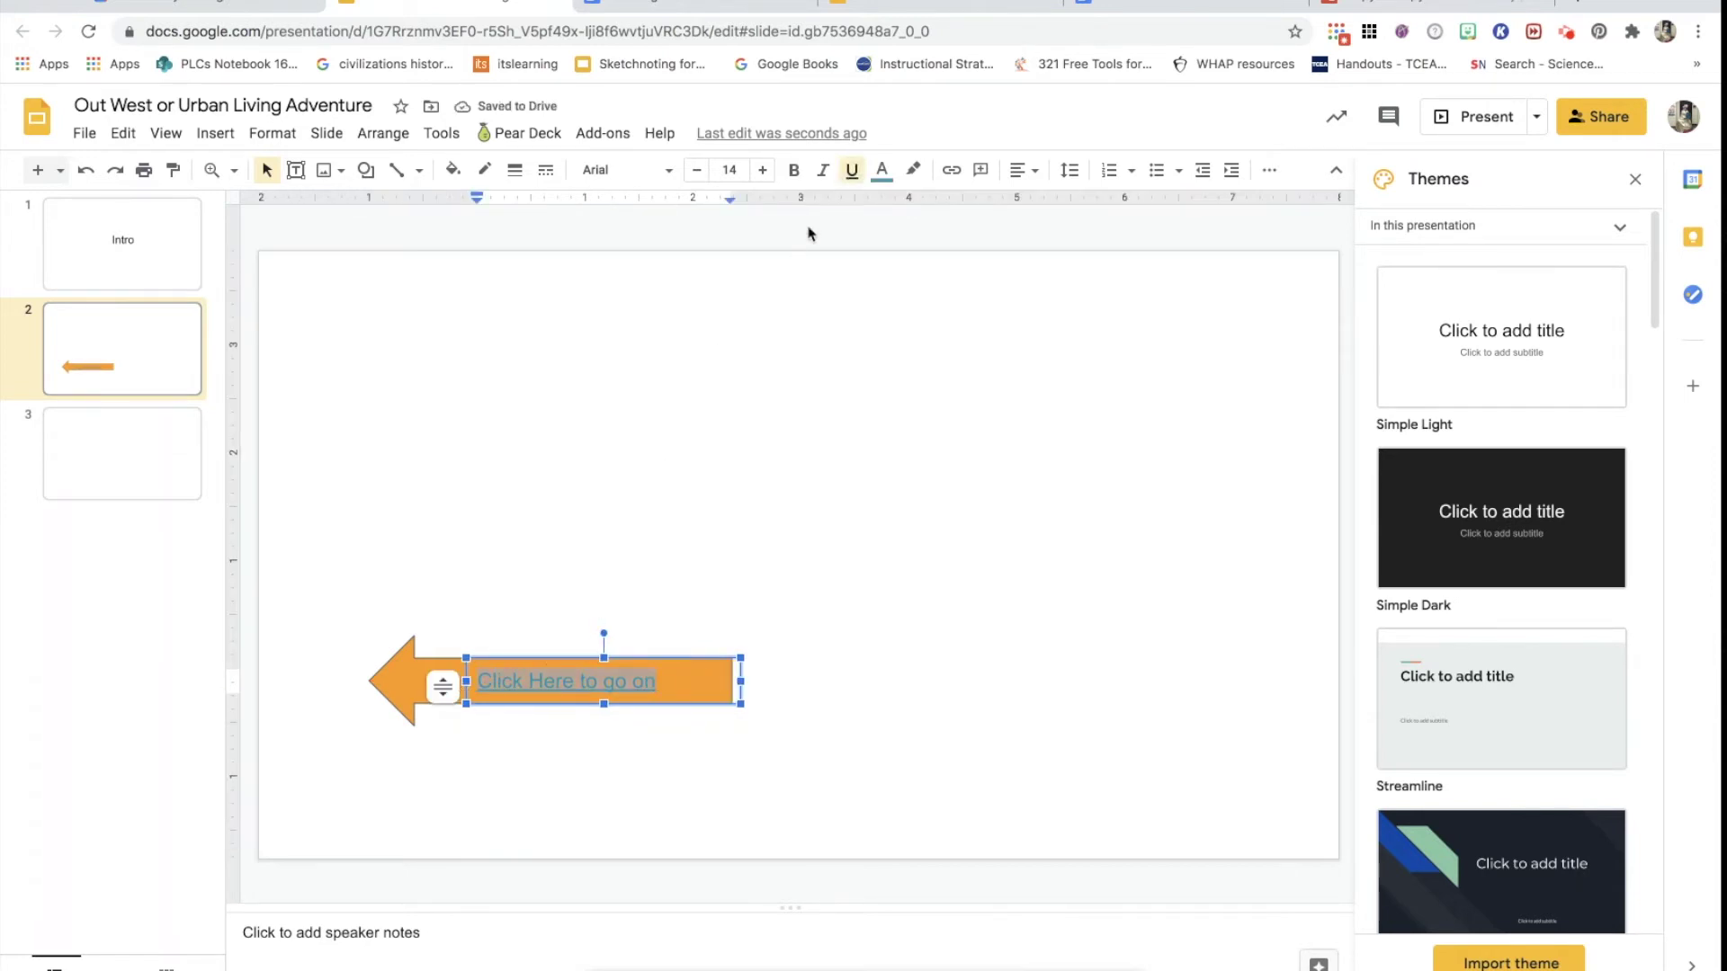
left_click(882, 172)
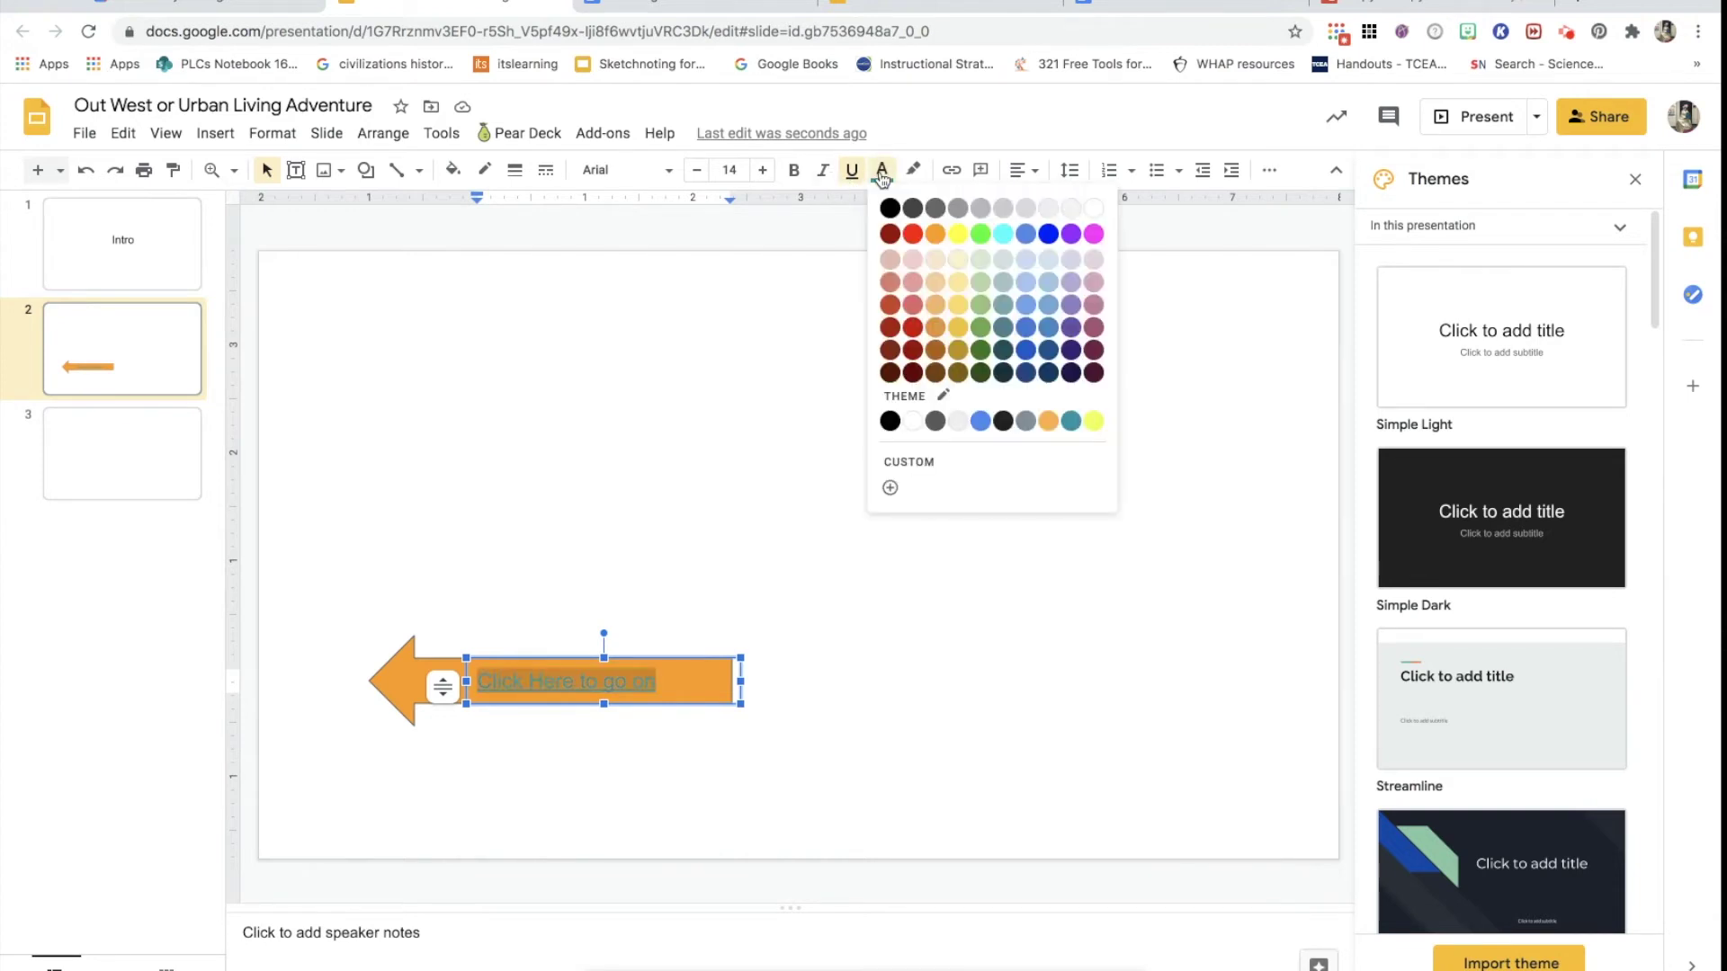
left_click(890, 209)
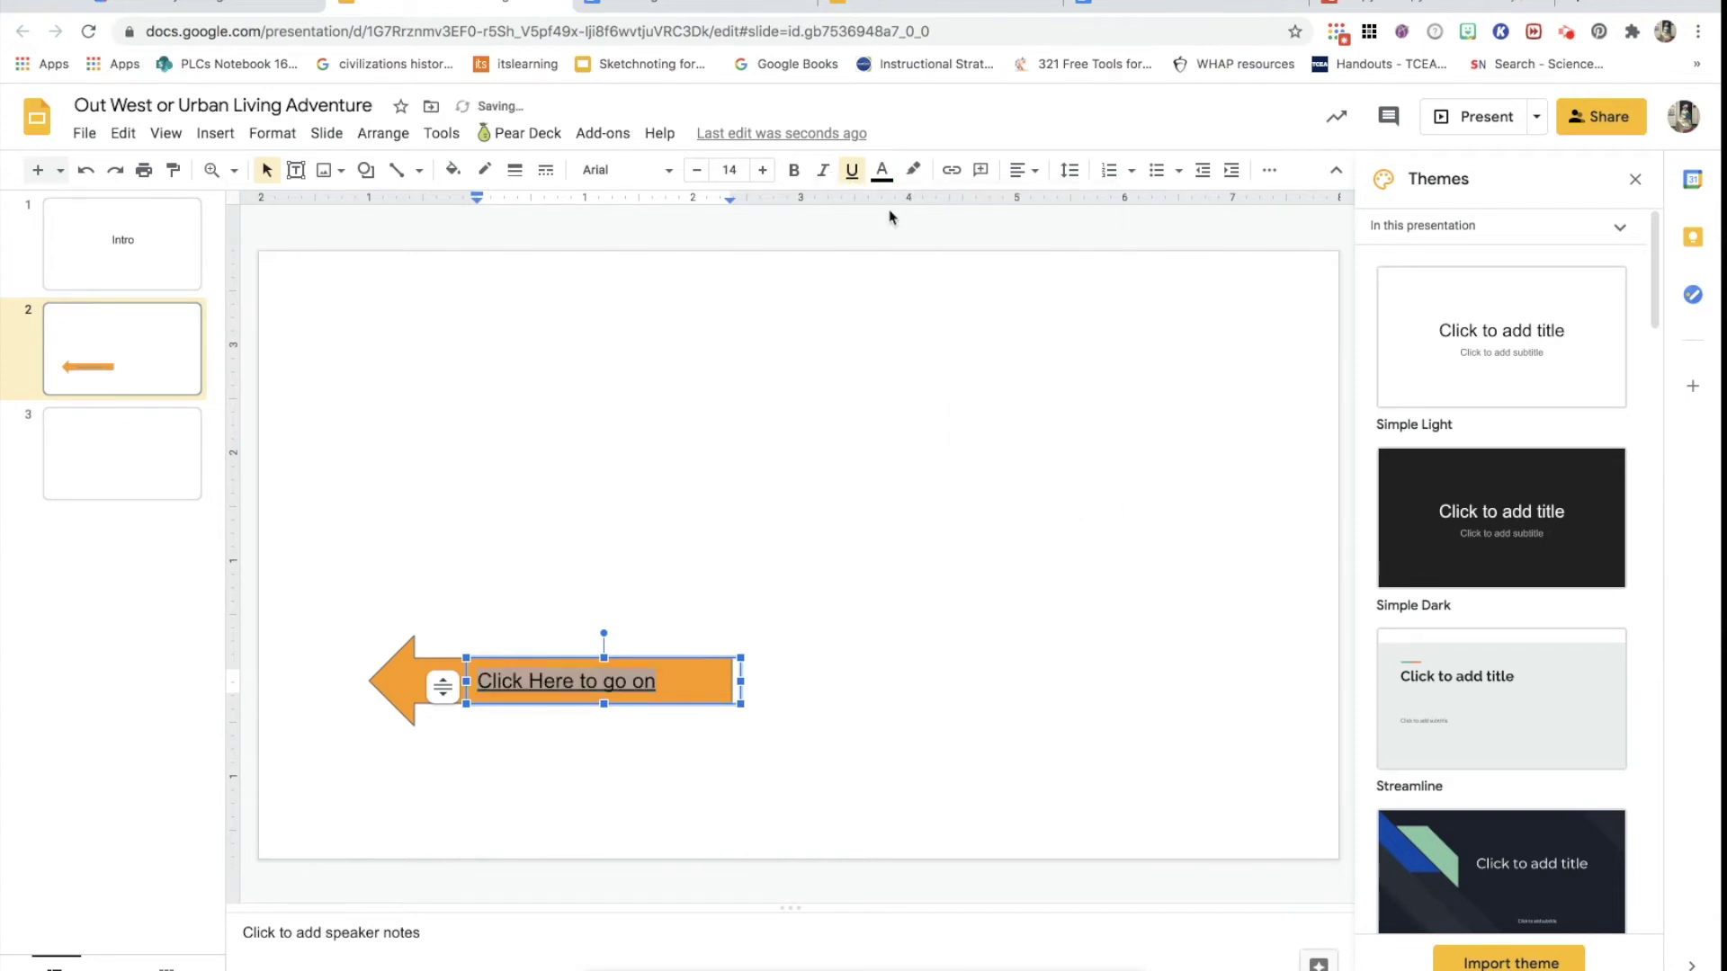
left_click(758, 681)
- Follow the caption's link to confirm it reaches slide 3, then return to slide 2
left_click(545, 688)
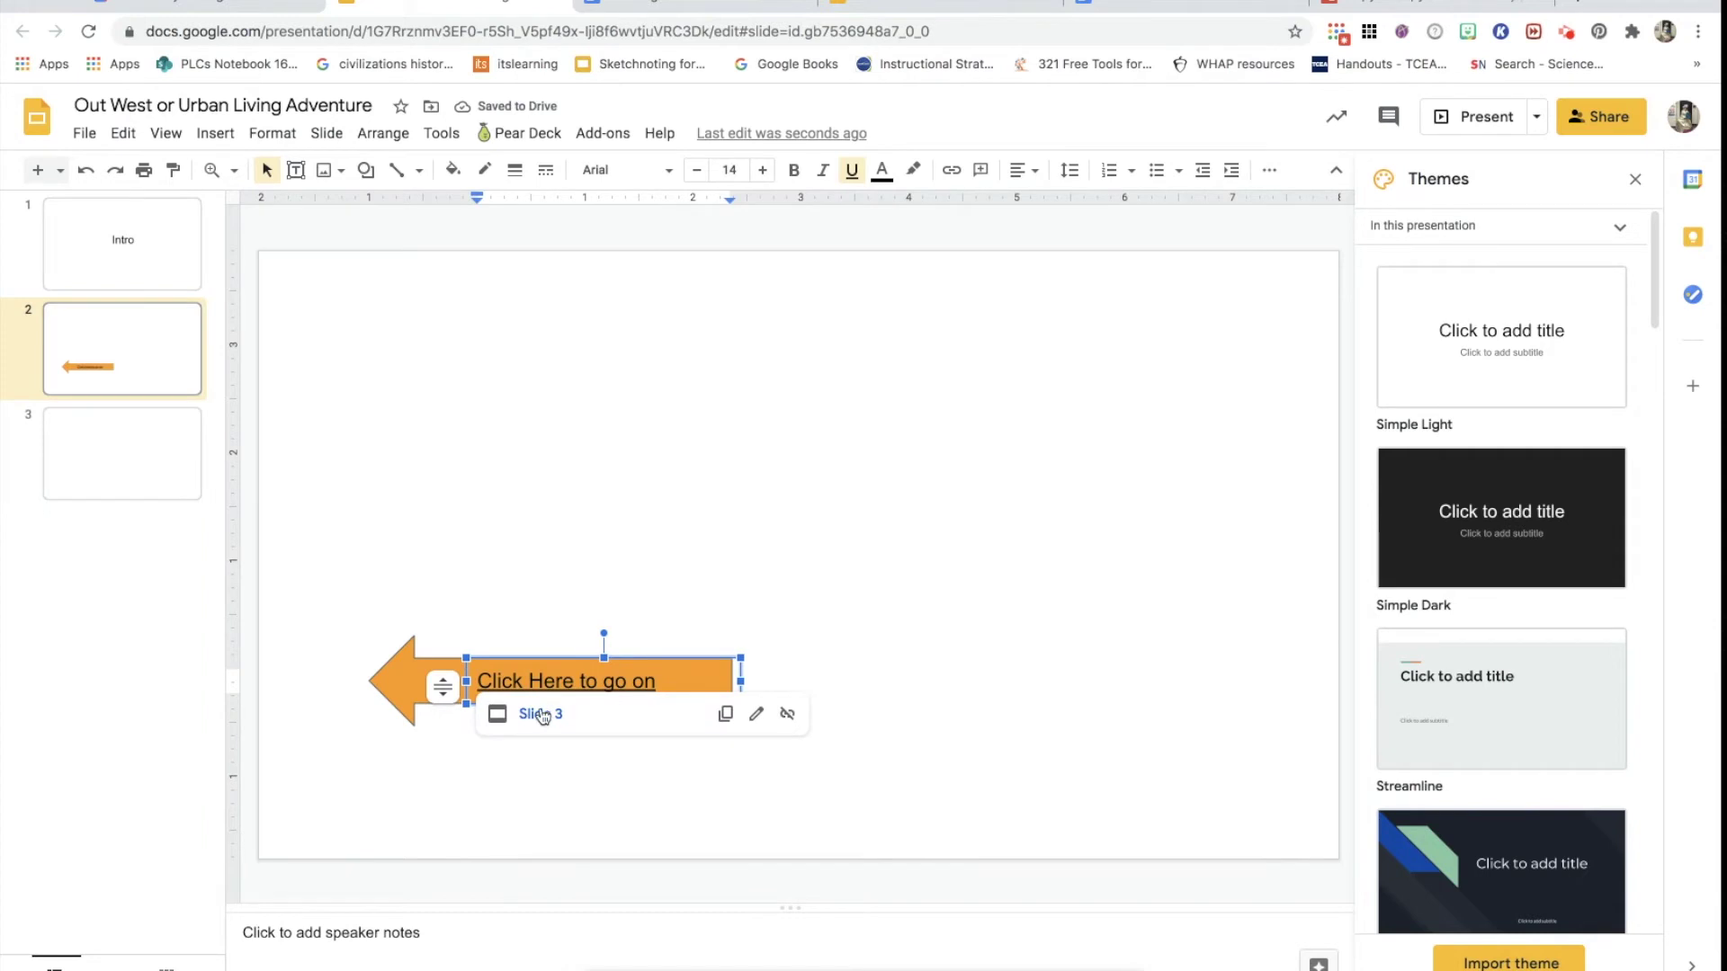
left_click(542, 715)
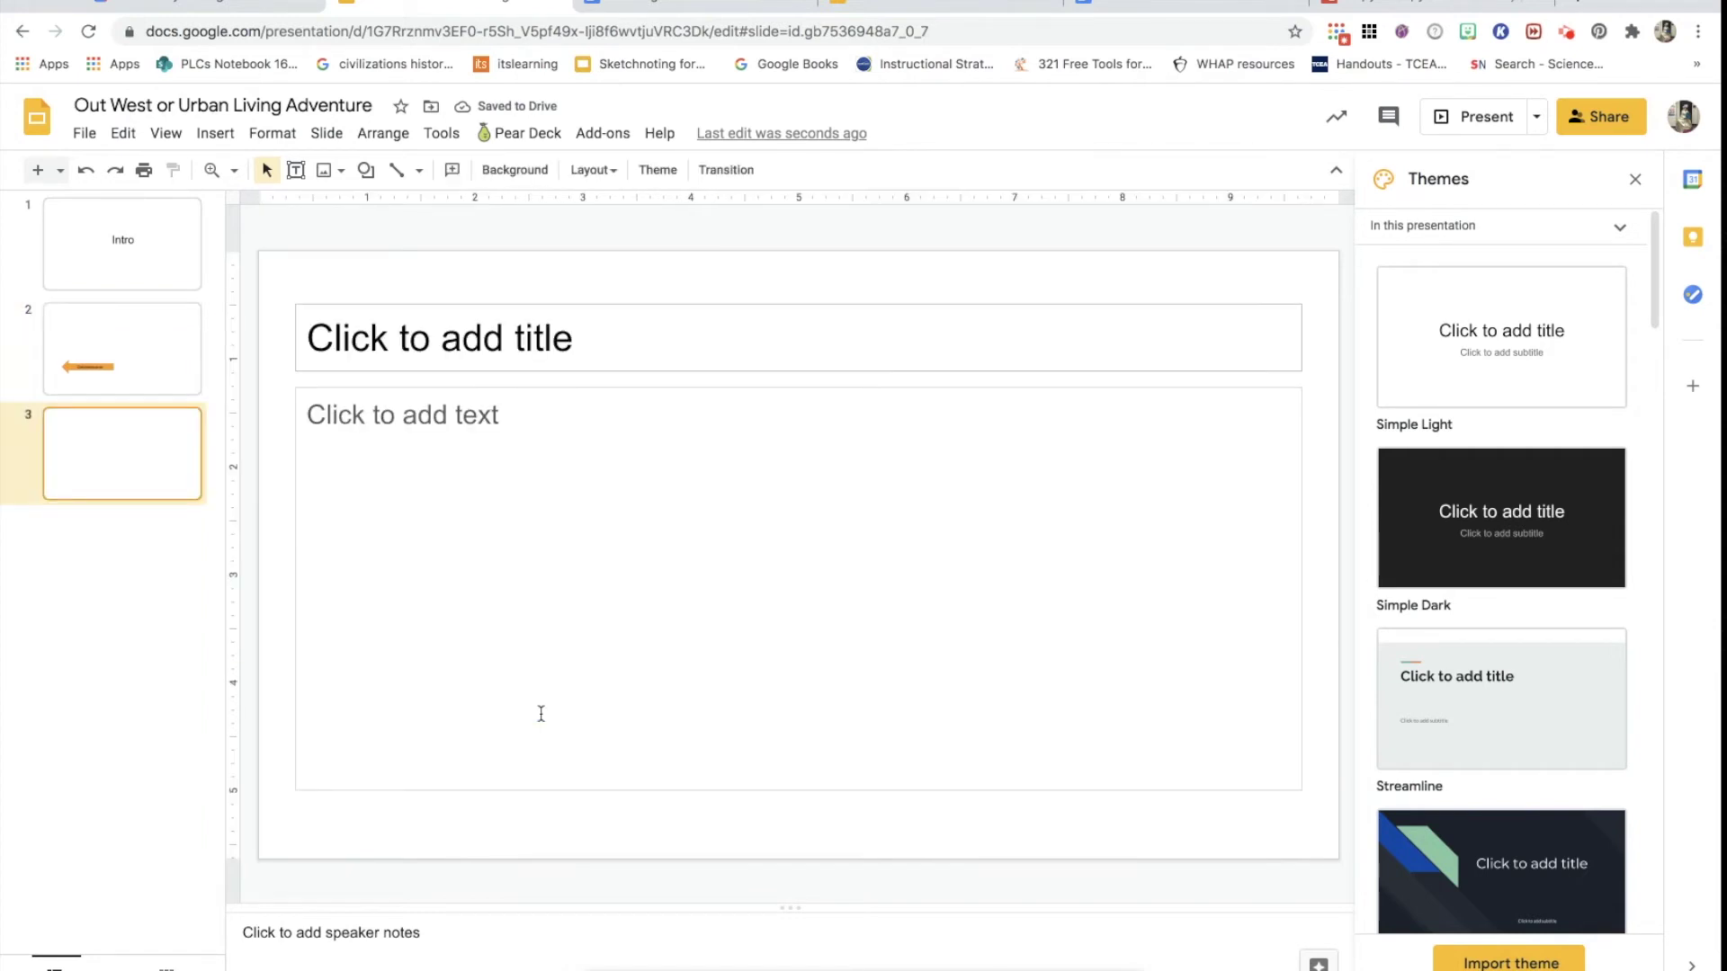
left_click(144, 354)
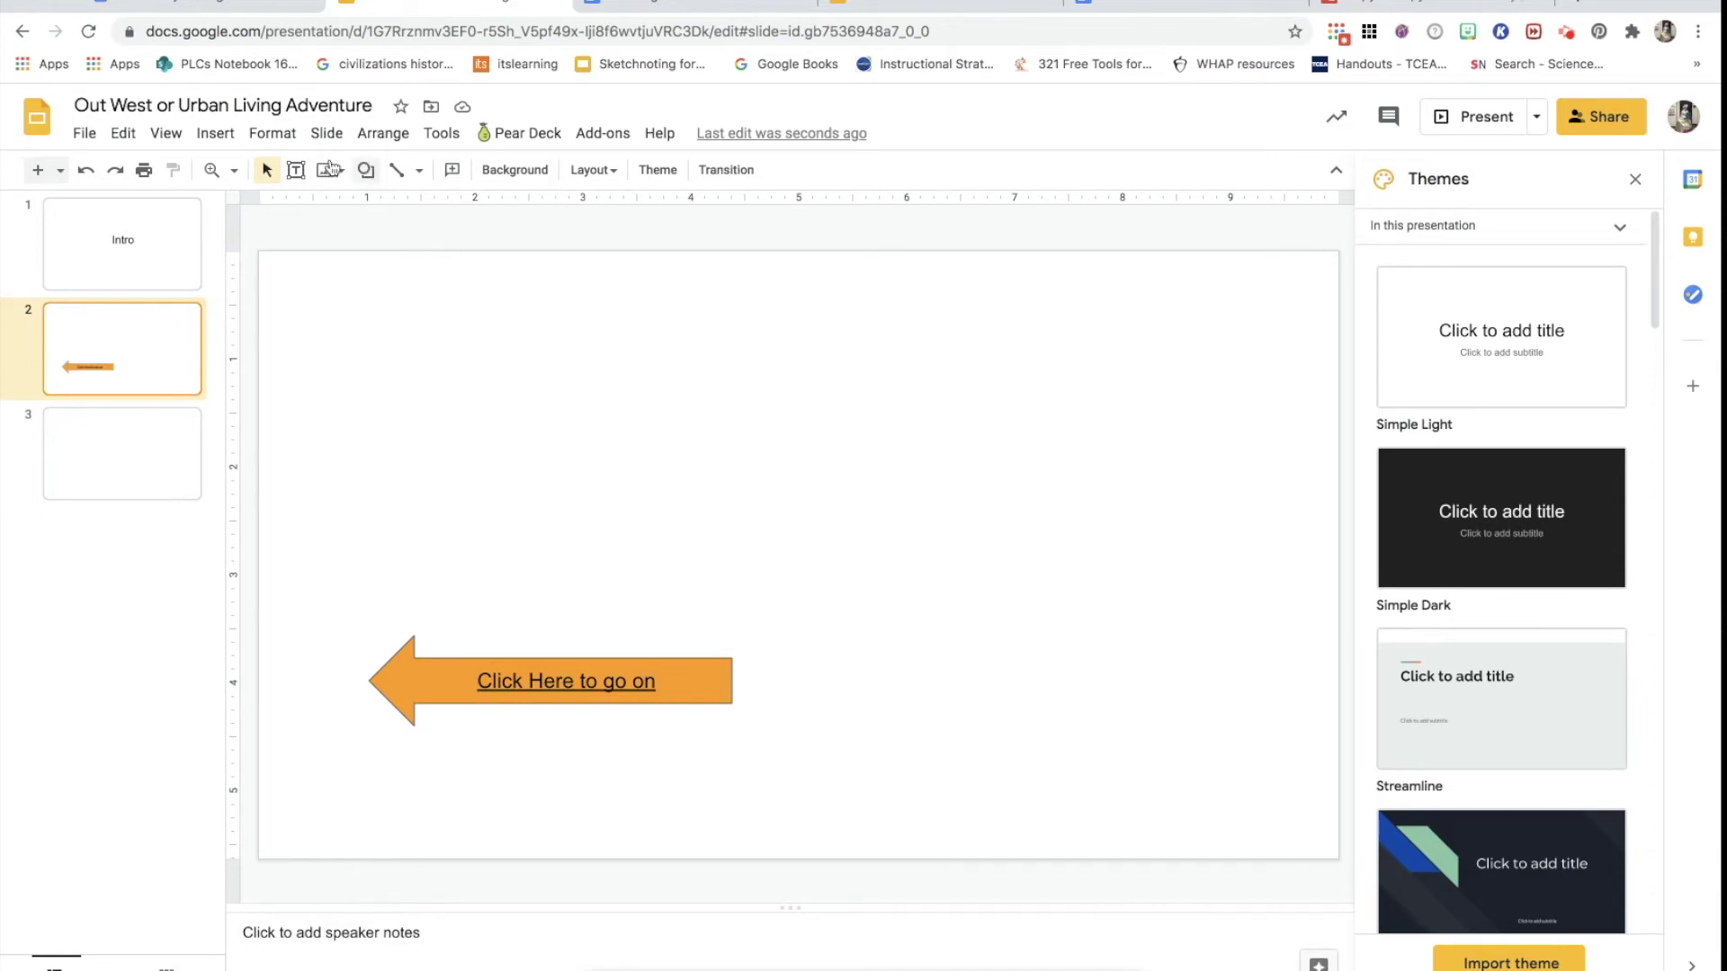
left_click(213, 135)
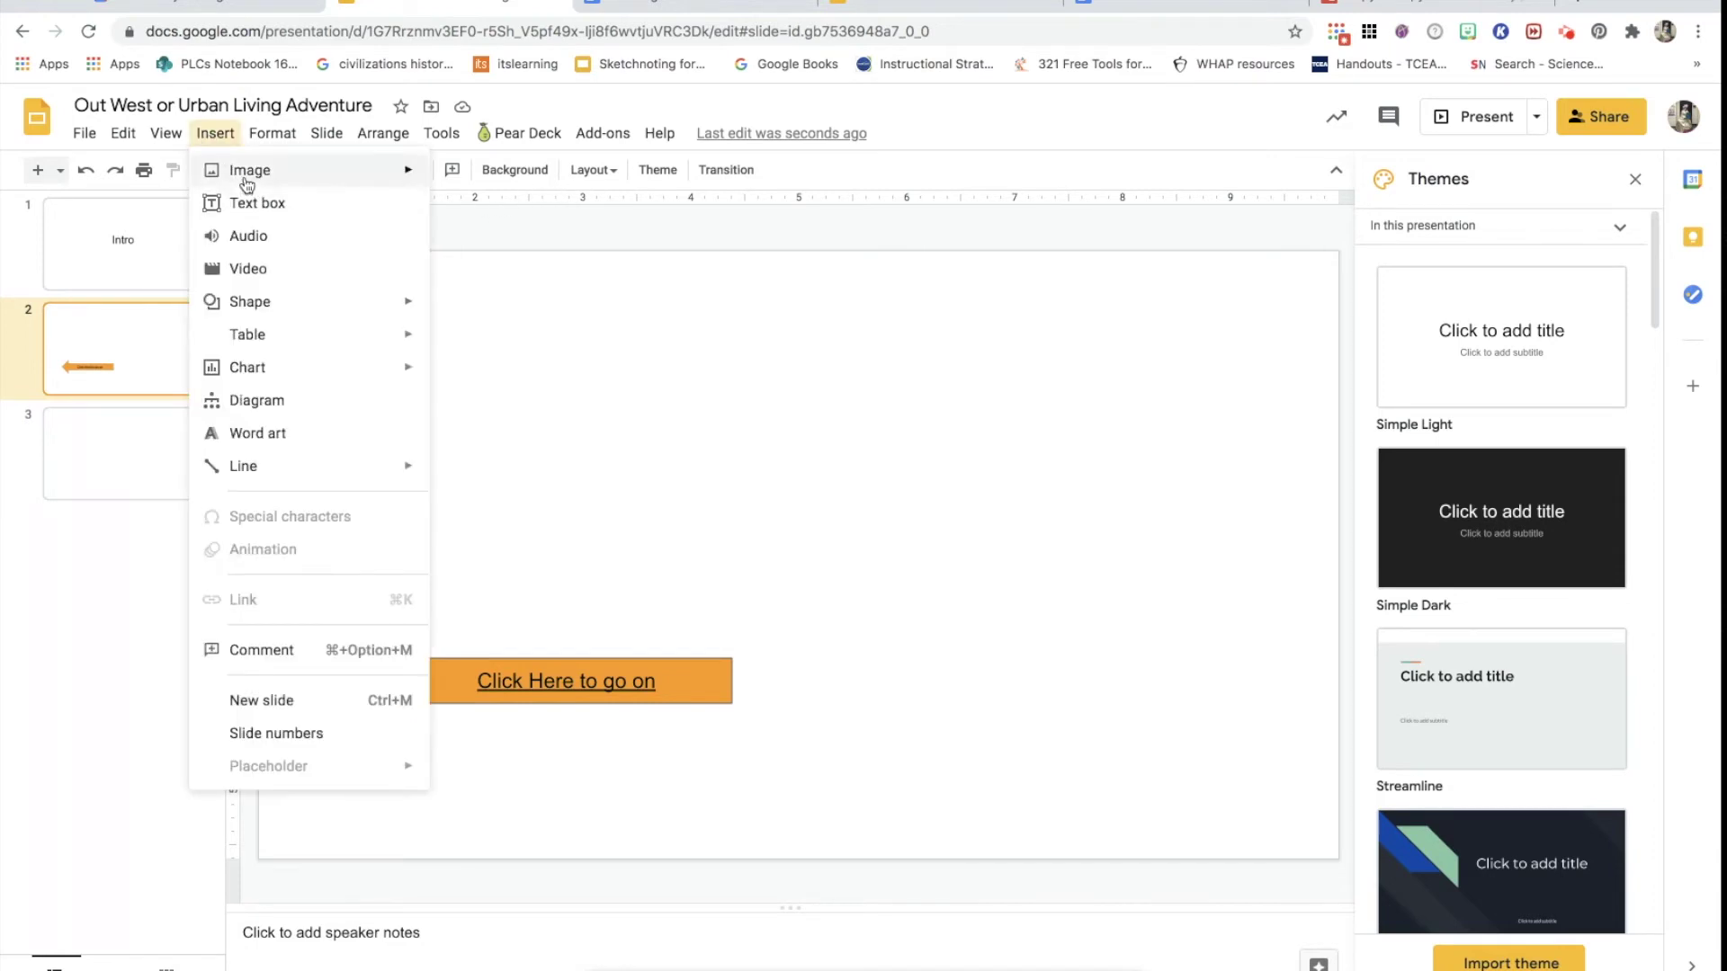
- Search the web for 'covered wagon' and drag the first photo onto slide 2's right side
mouse_move(243, 175)
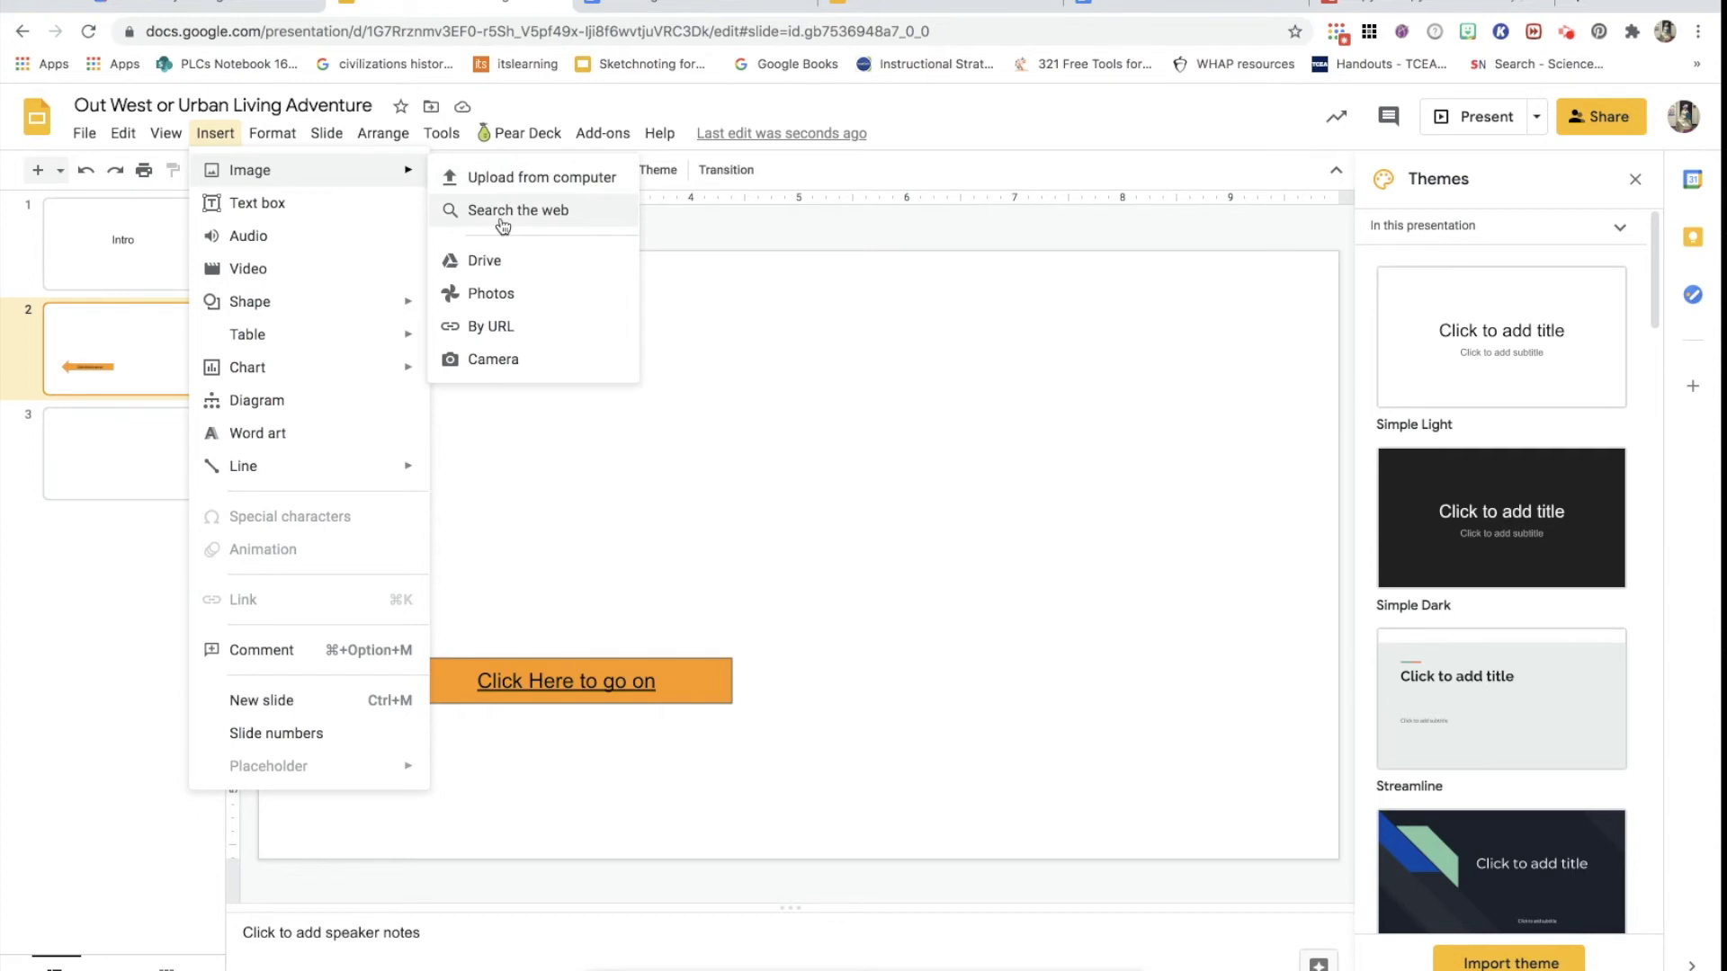
left_click(500, 216)
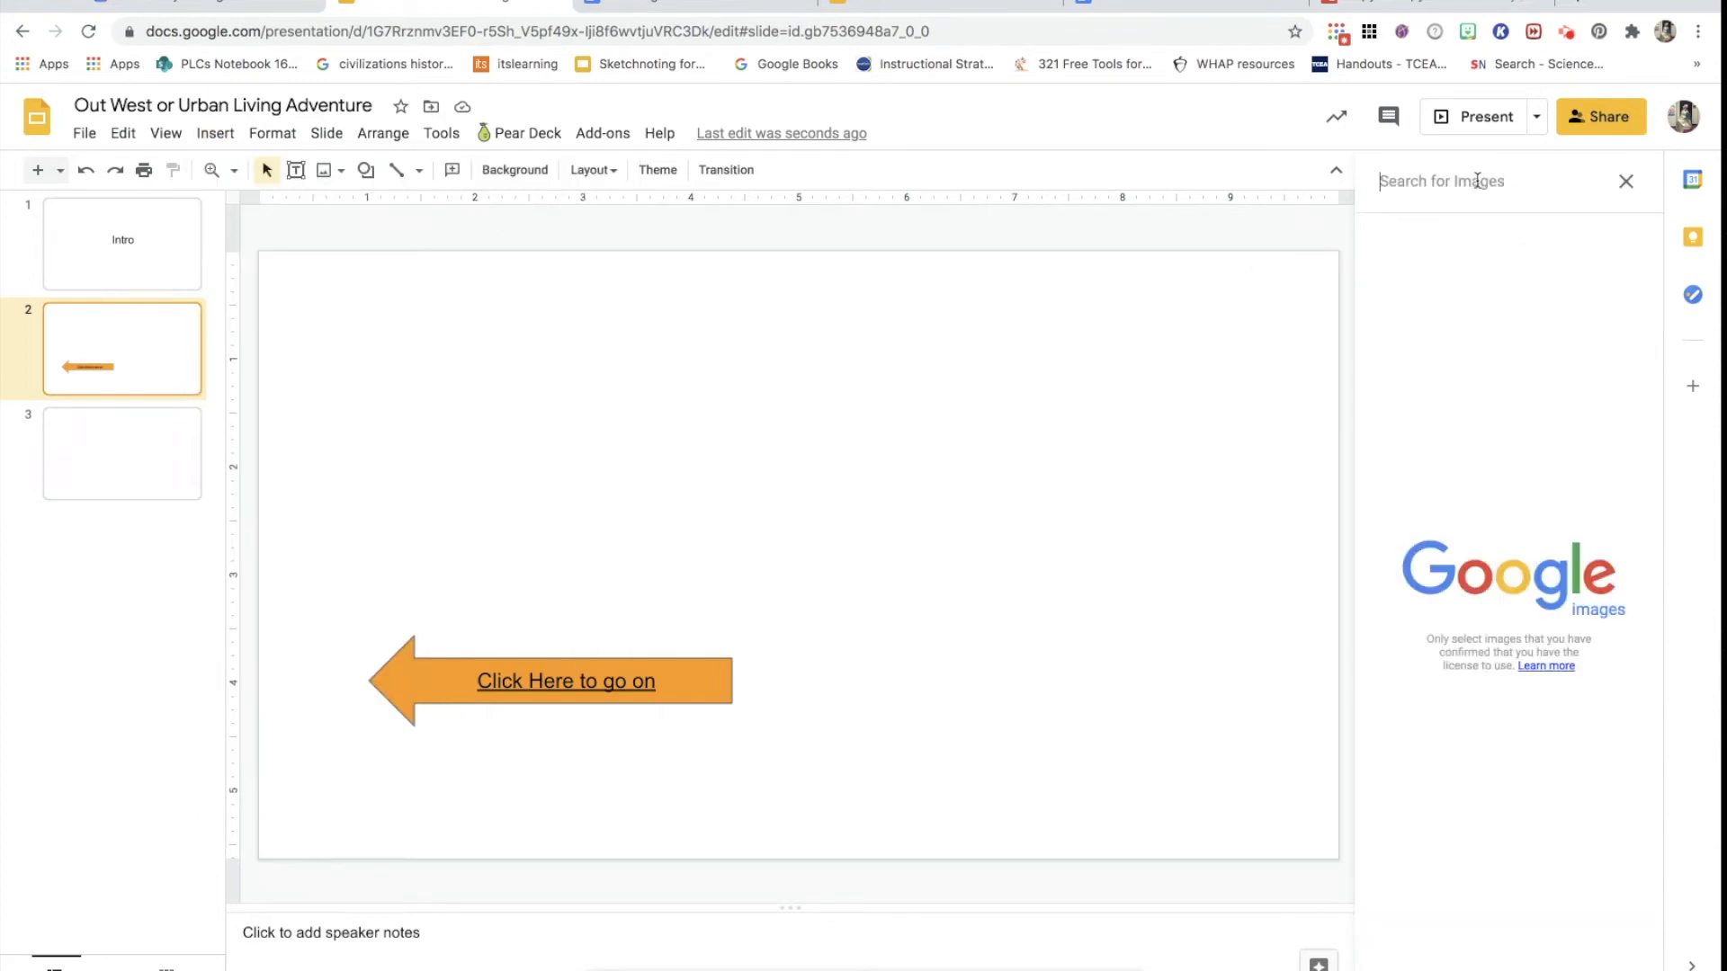
left_click(1477, 181)
type("covered wagon")
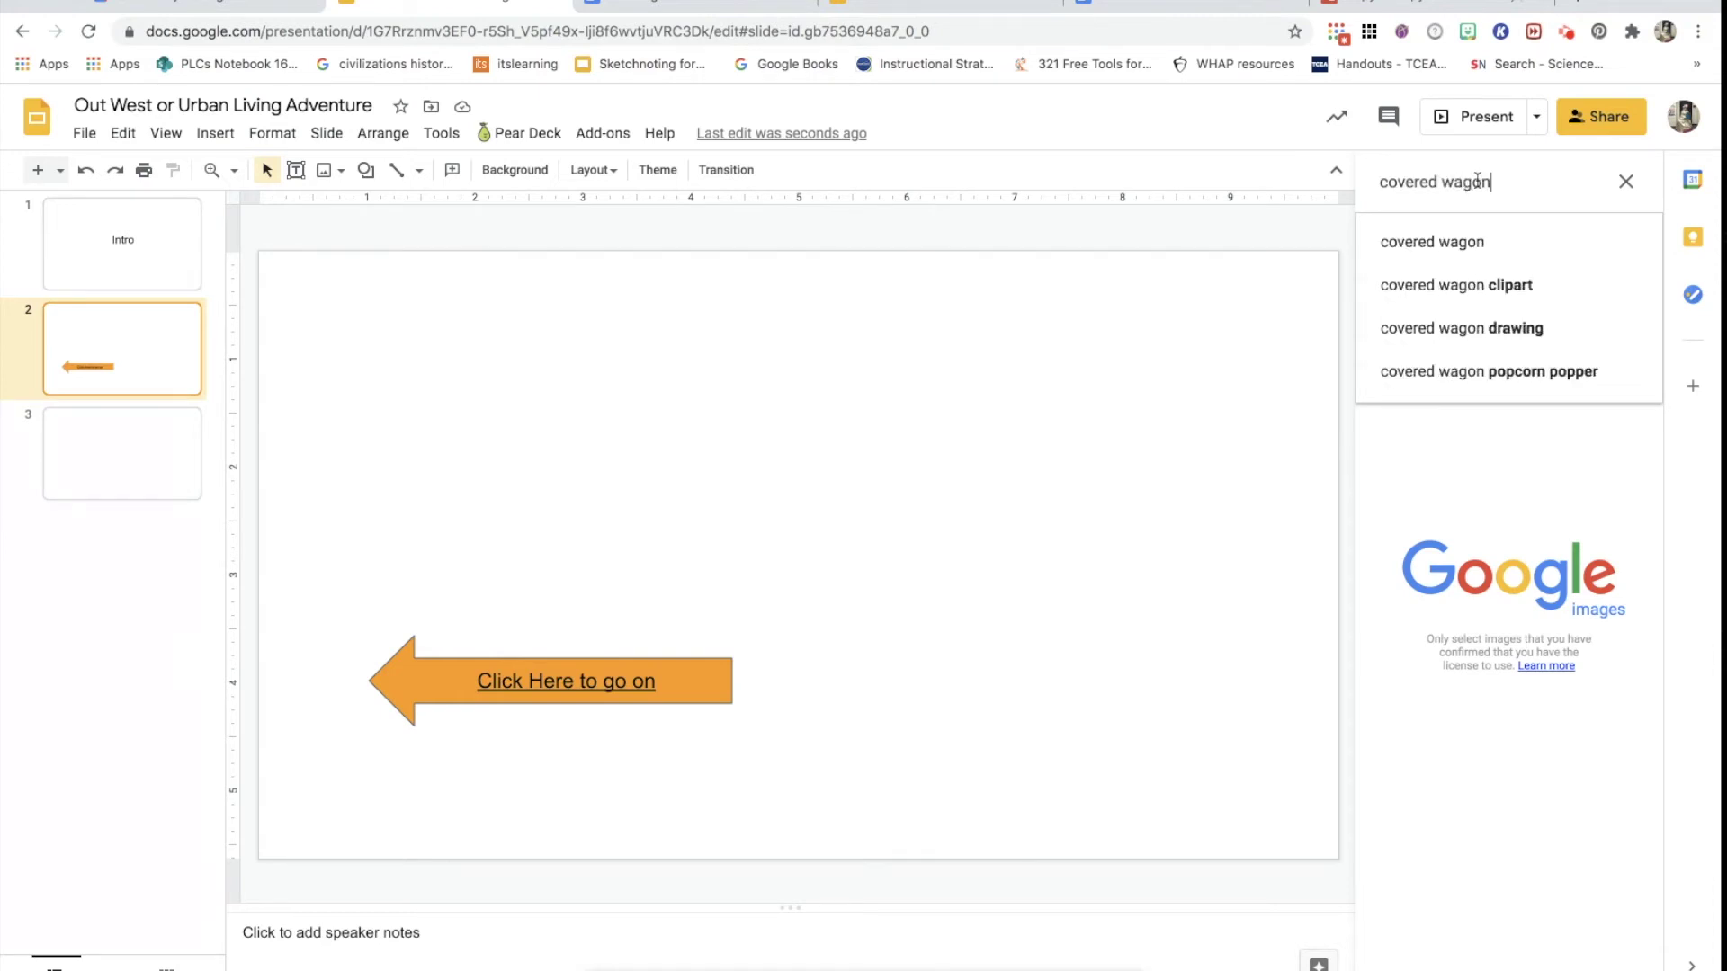
key("Return")
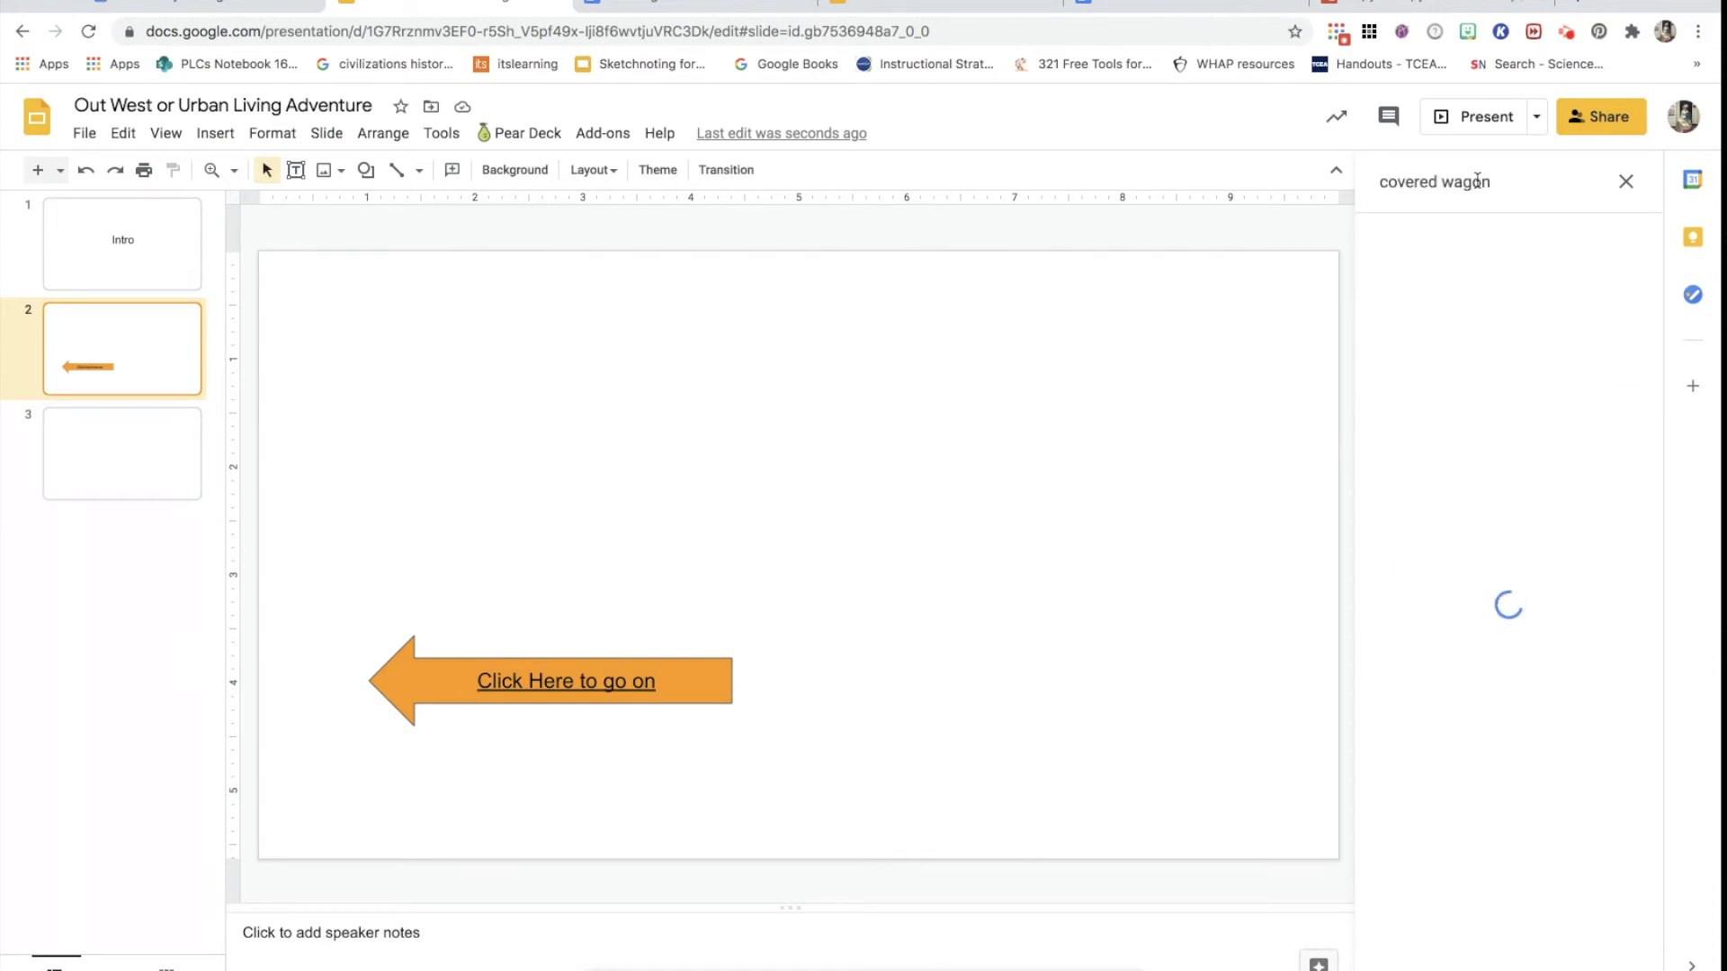
left_click_drag(1486, 328, 486, 372)
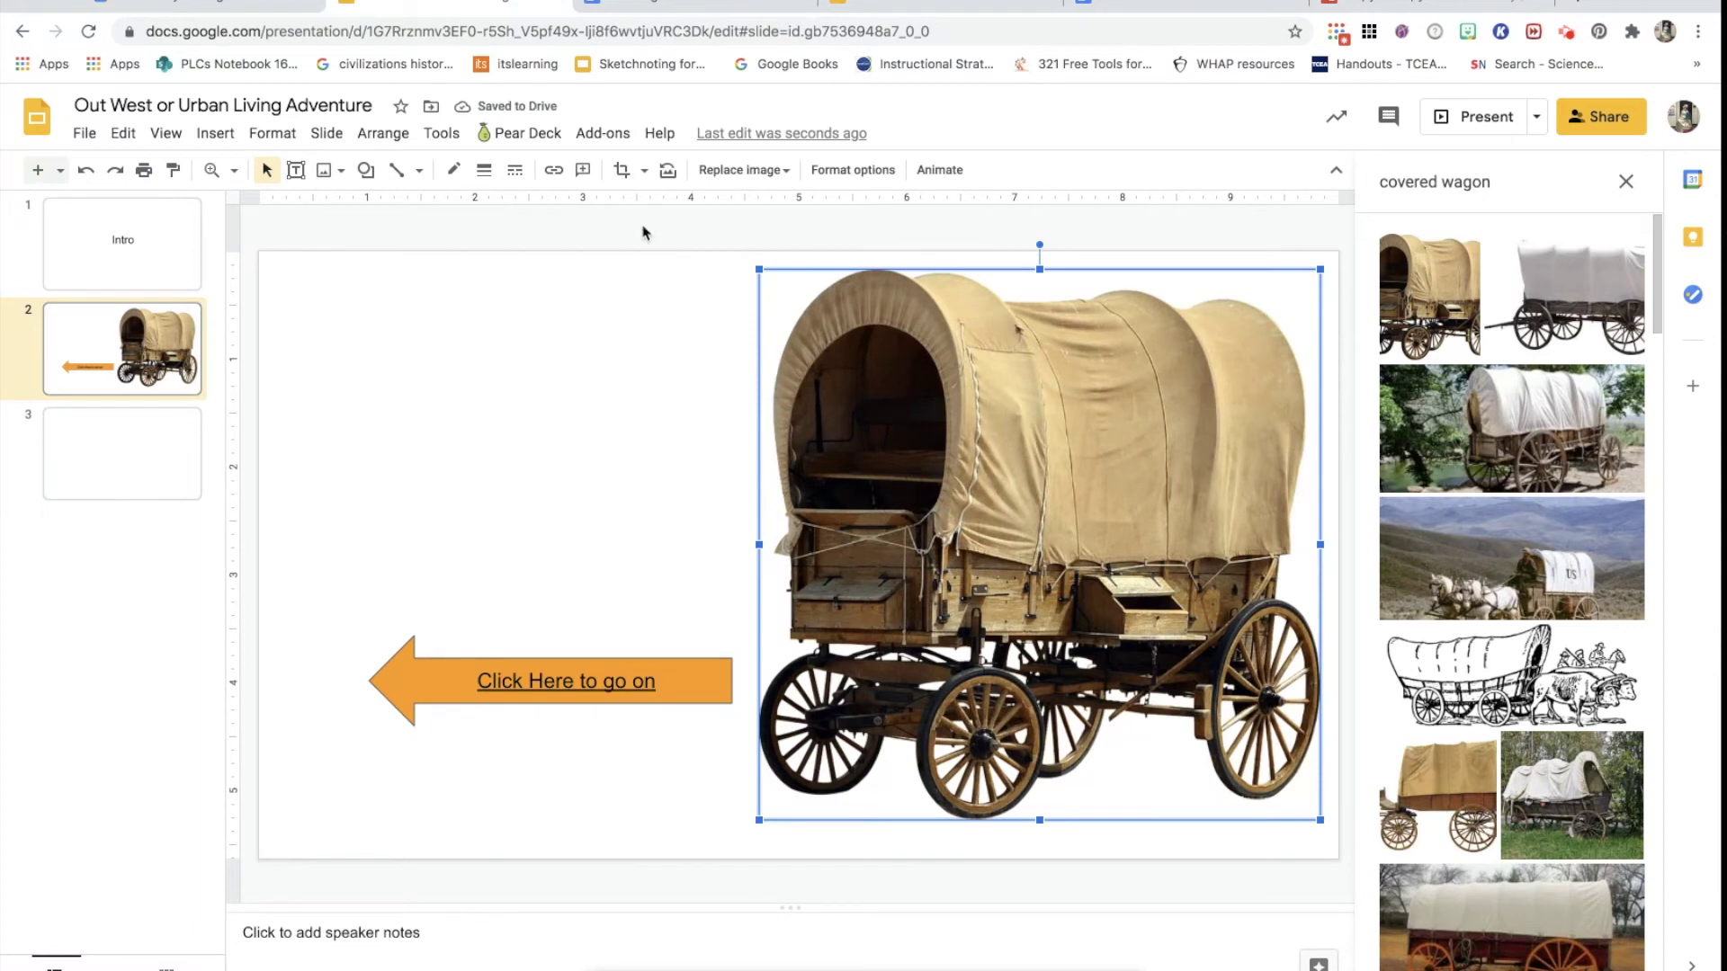
- Link the covered wagon photo on slide 2 to Slide 3 of this presentation
left_click(554, 173)
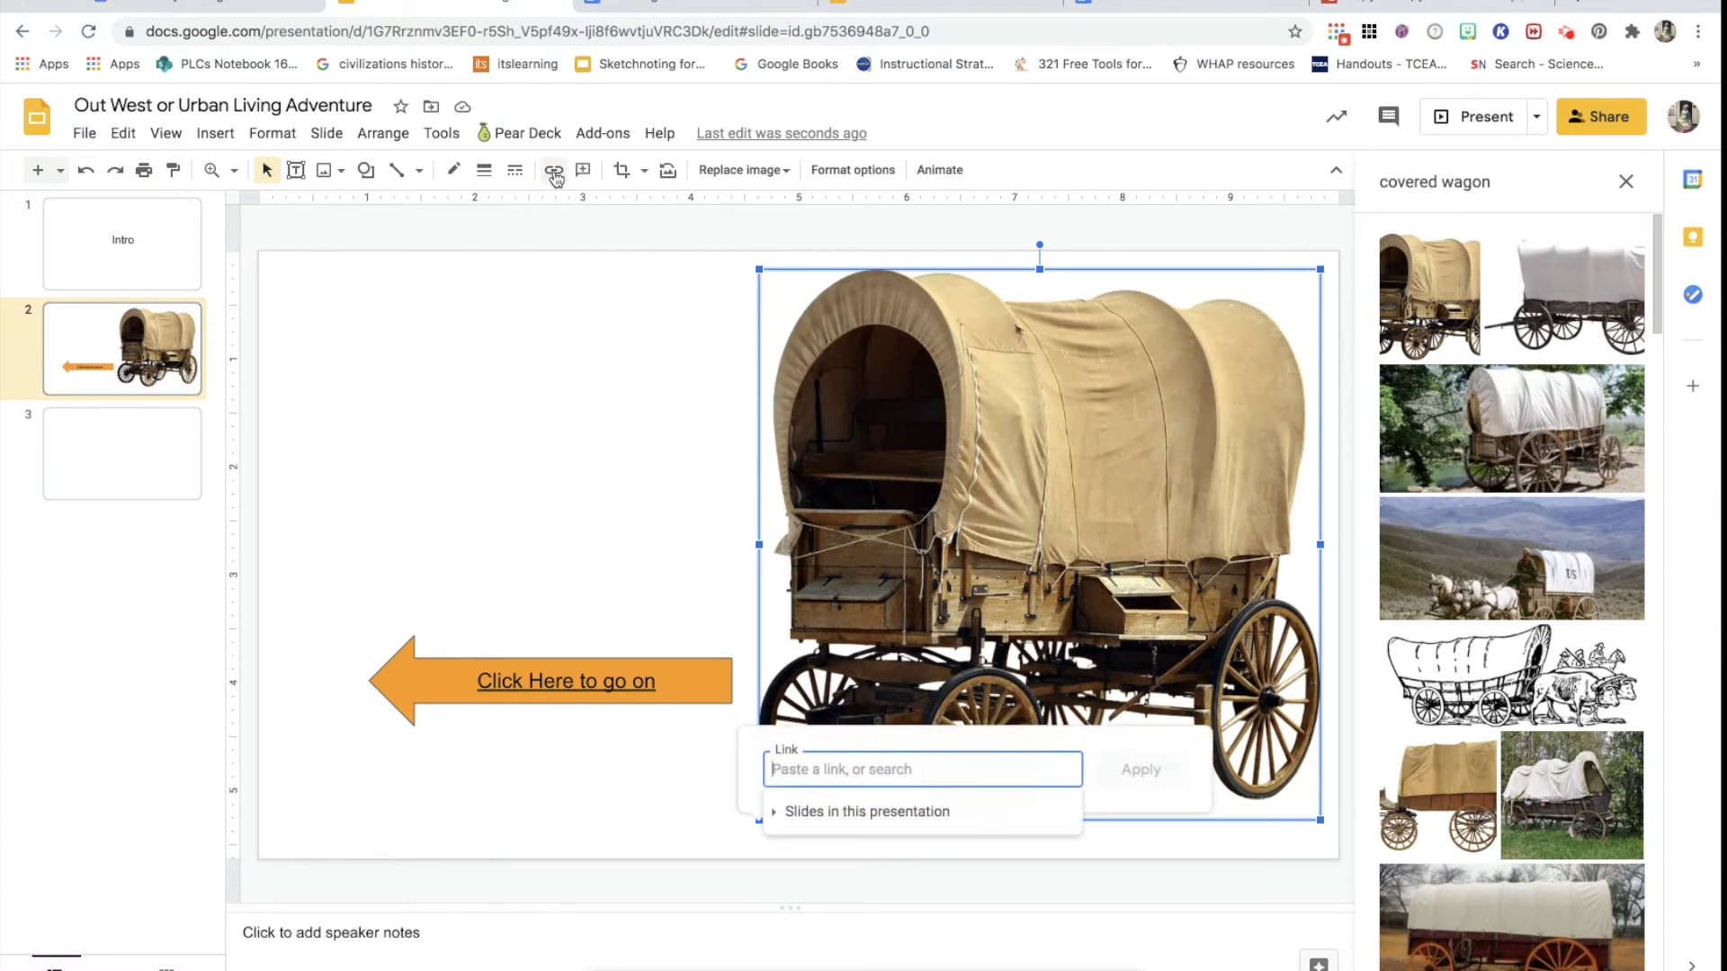
left_click(843, 813)
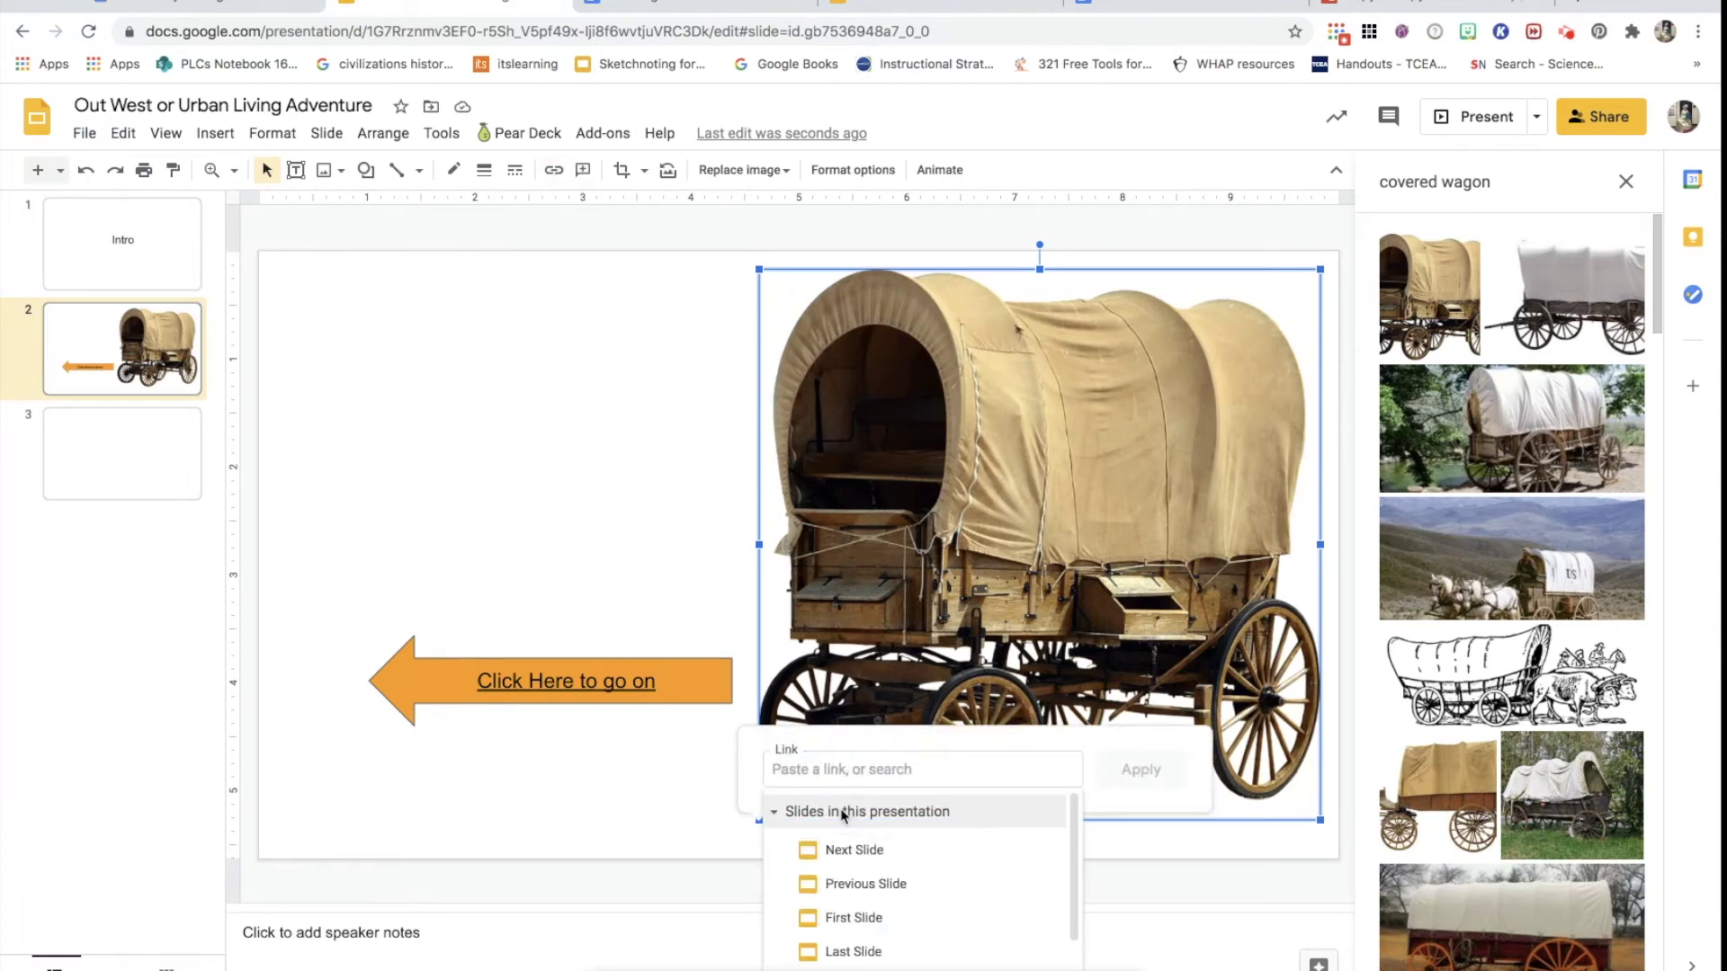
scroll(864, 917, "down", 2)
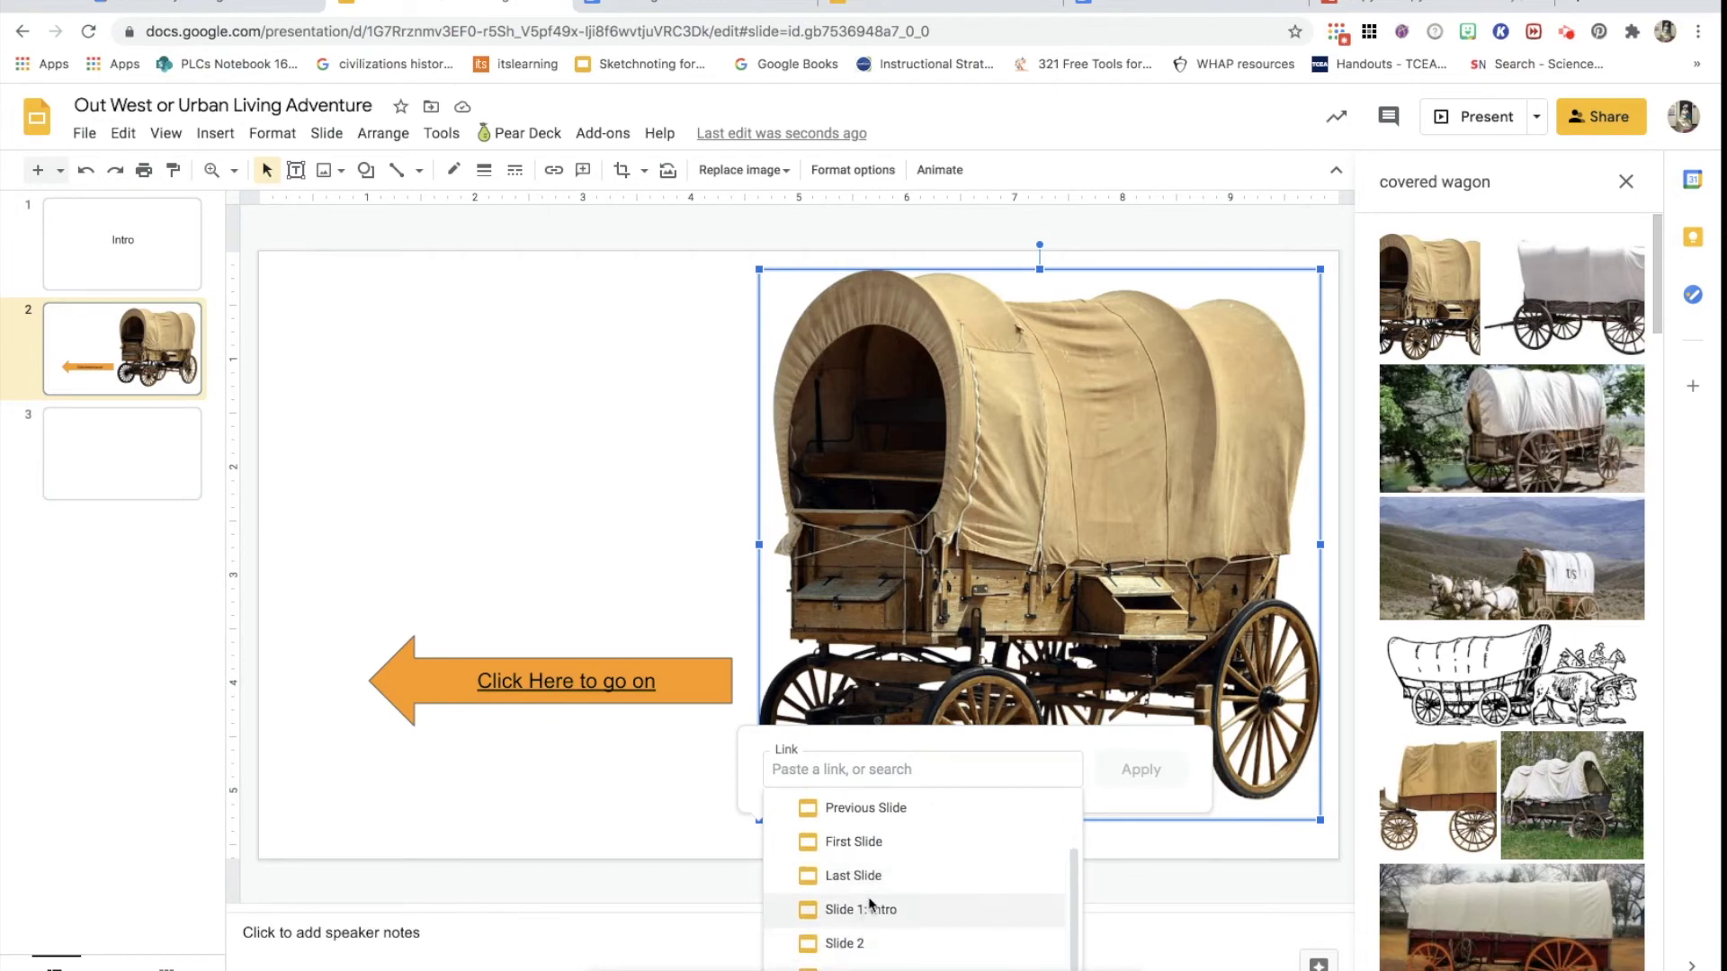
left_click(859, 964)
left_click(1130, 779)
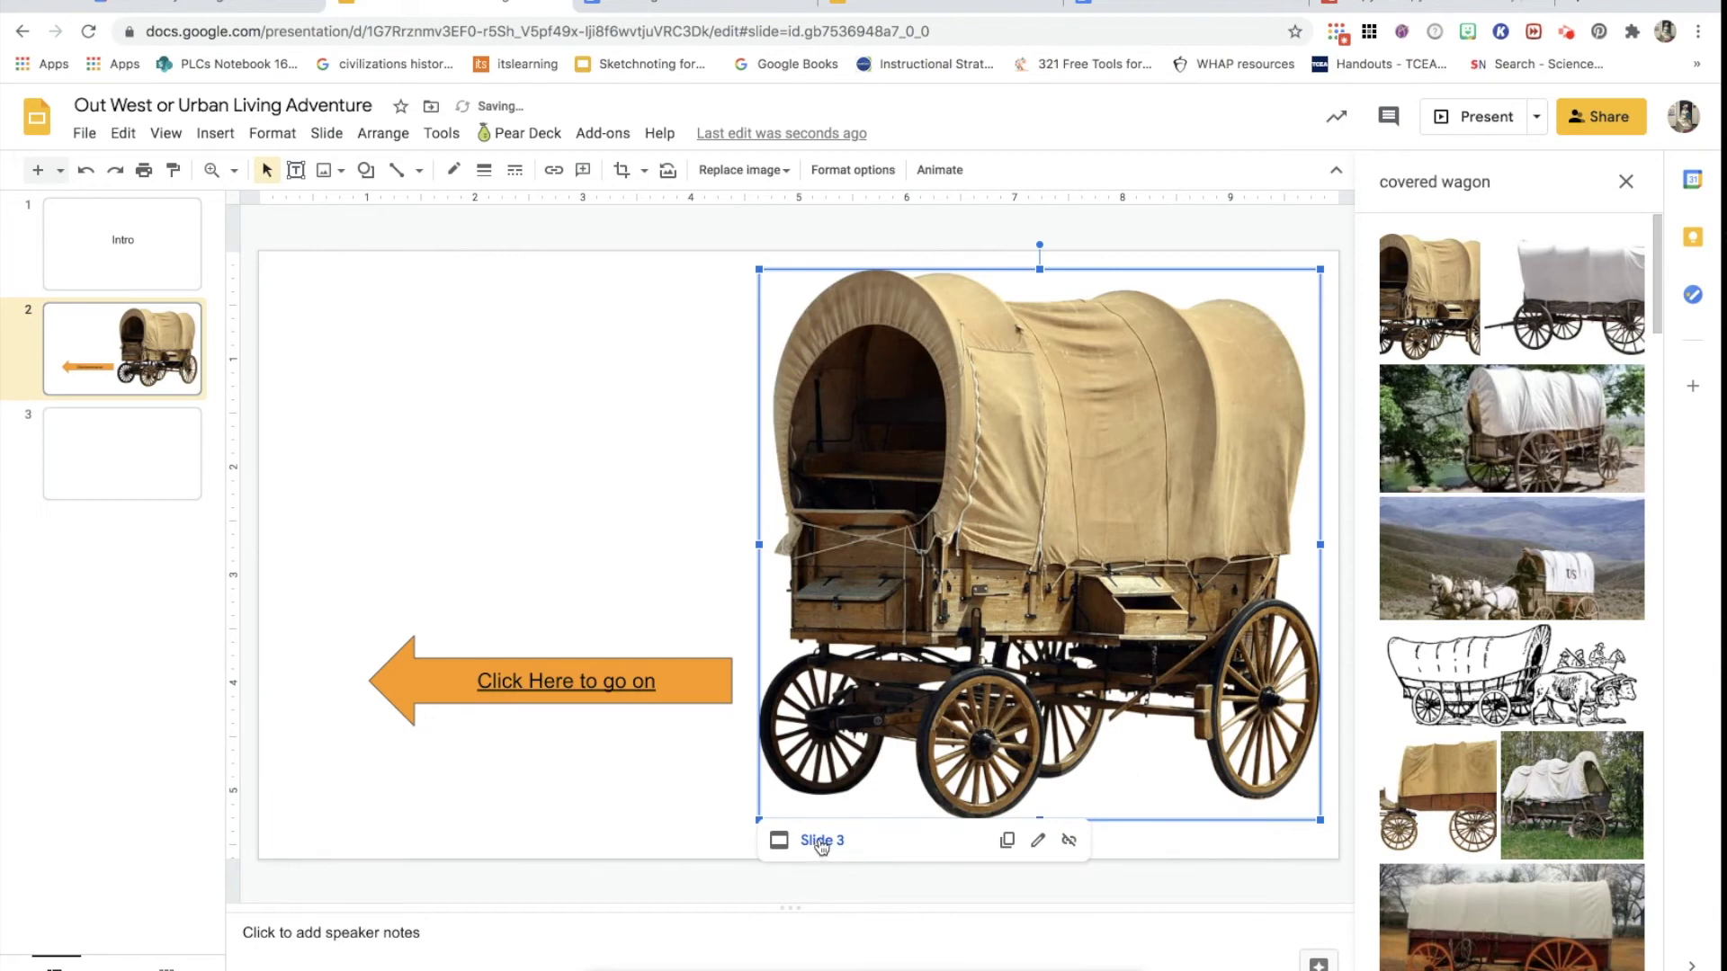
left_click(296, 170)
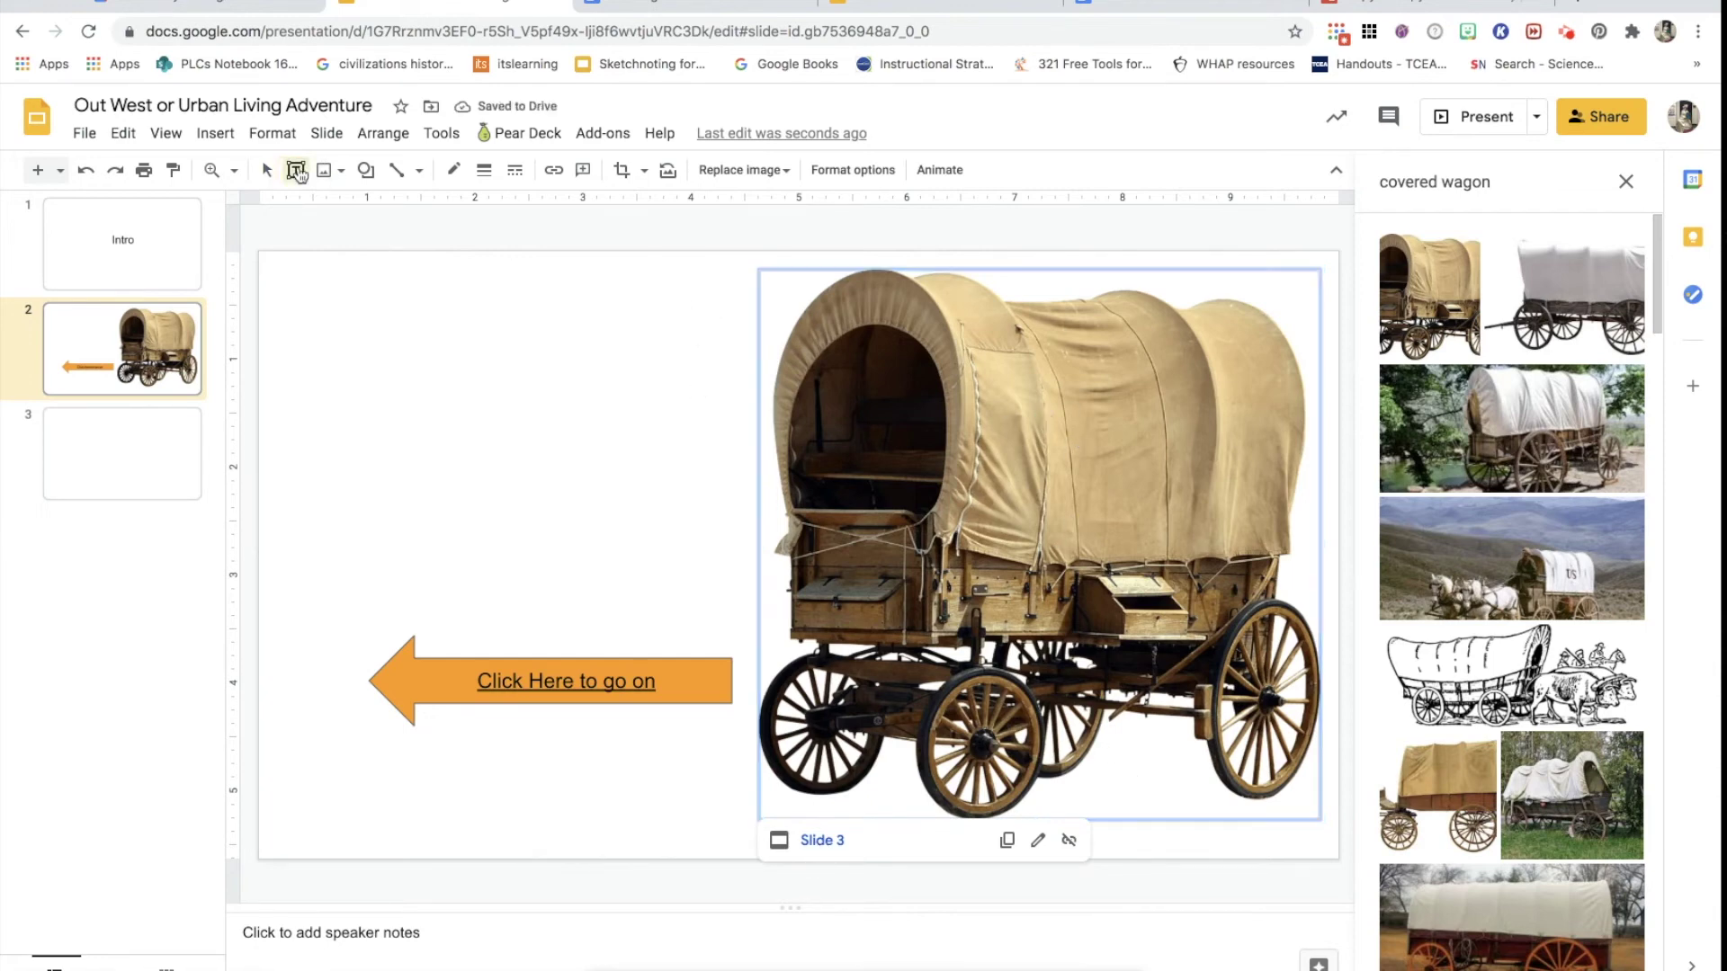
left_click_drag(999, 348, 1260, 465)
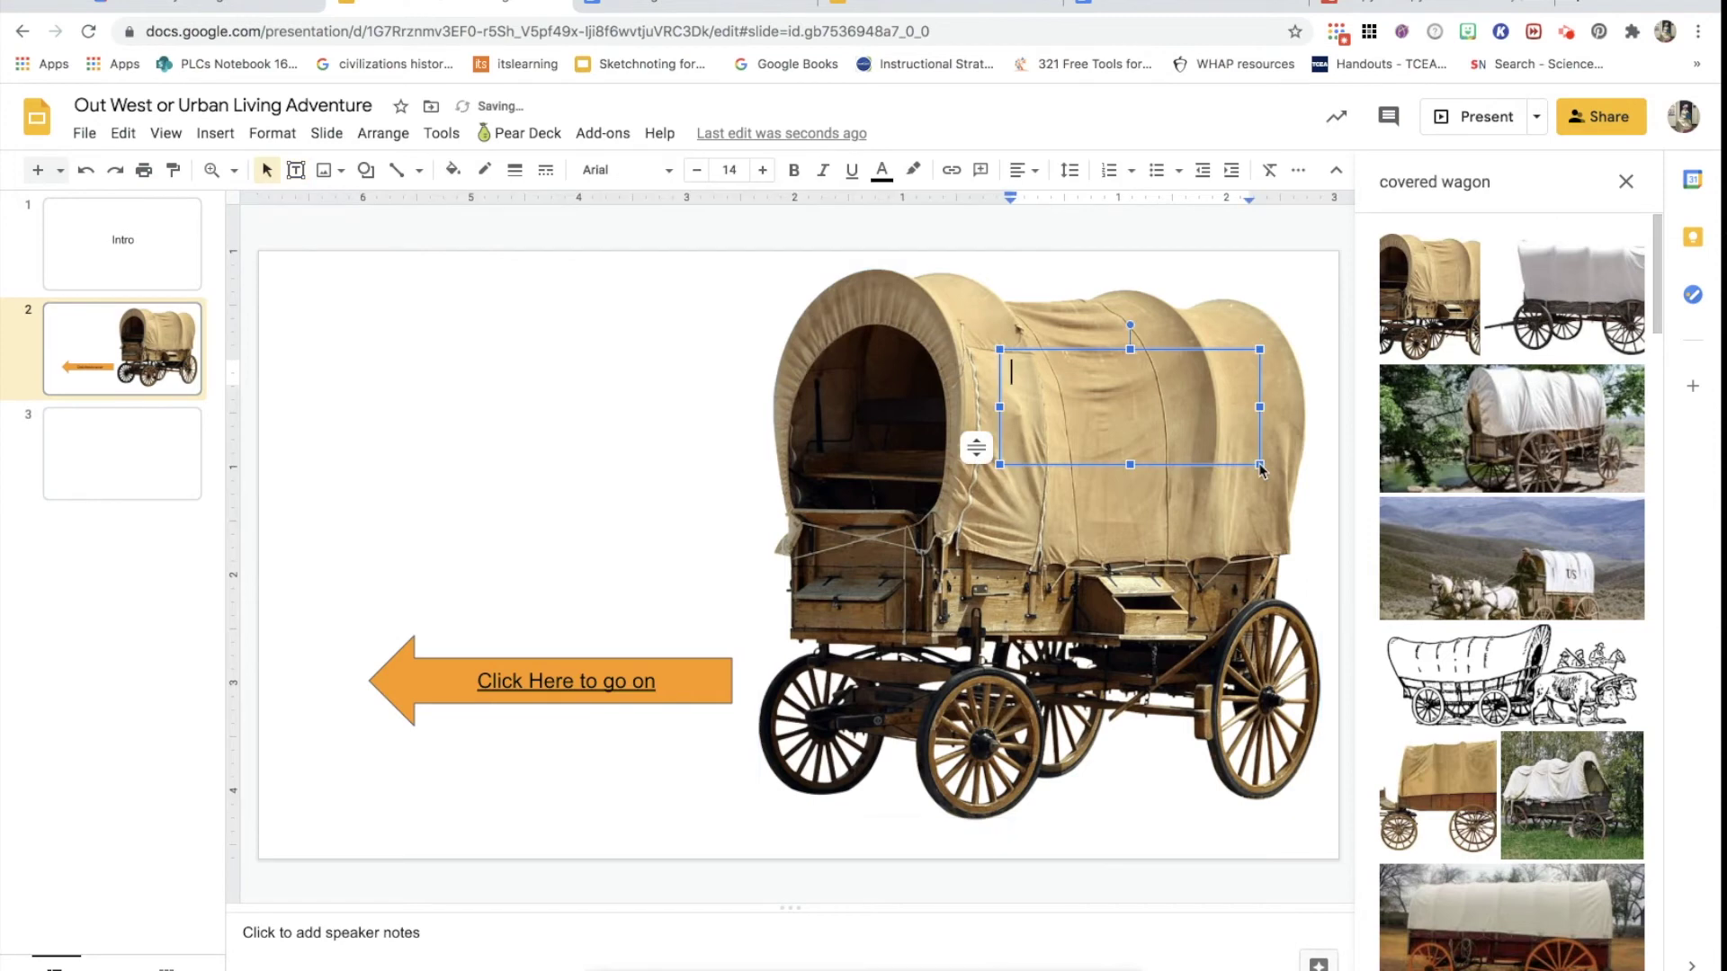
type("Click on")
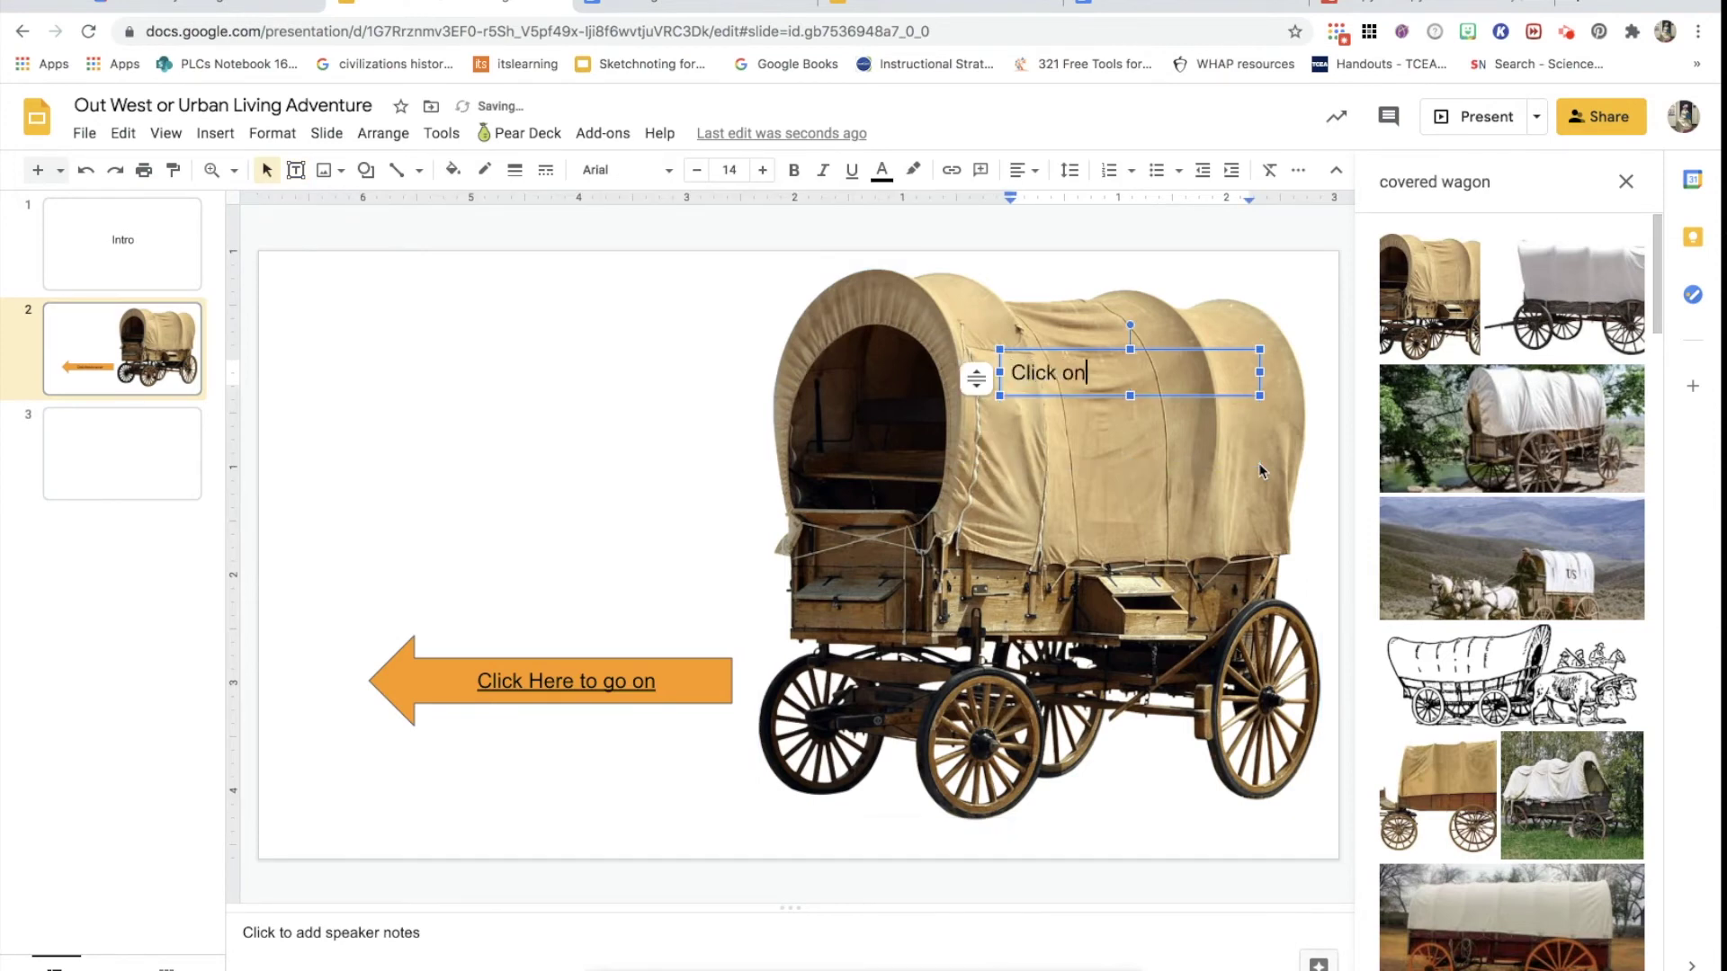
type(" the Wagon to Go on")
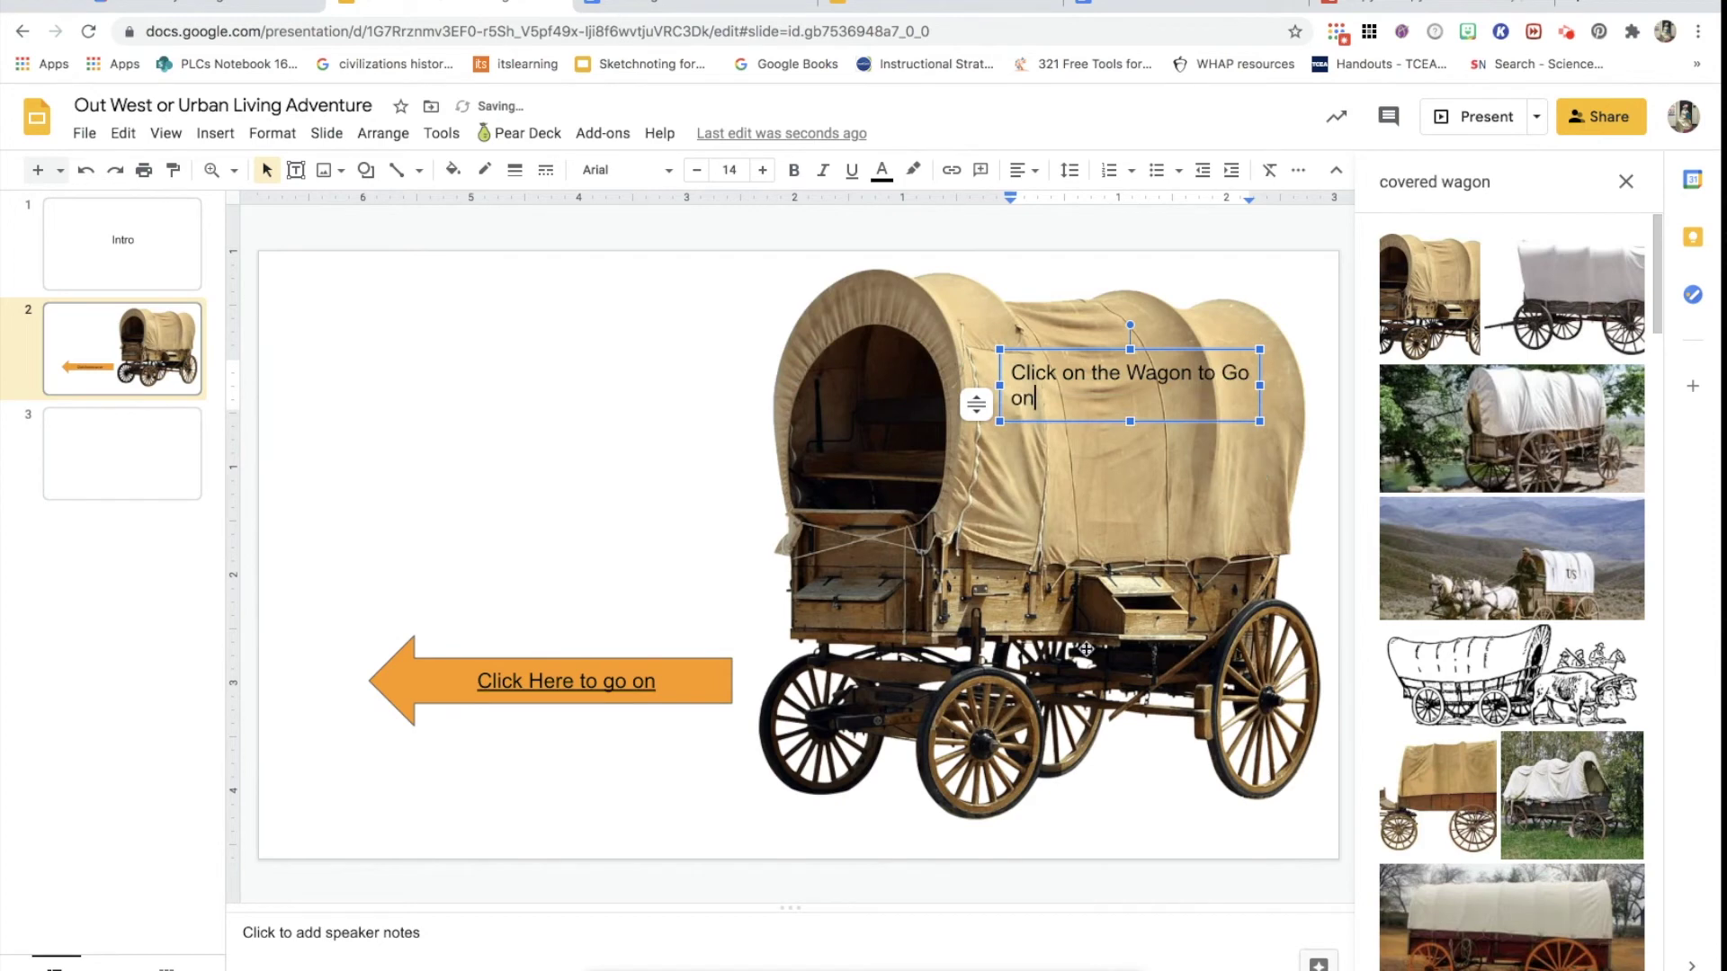
left_click(1004, 582)
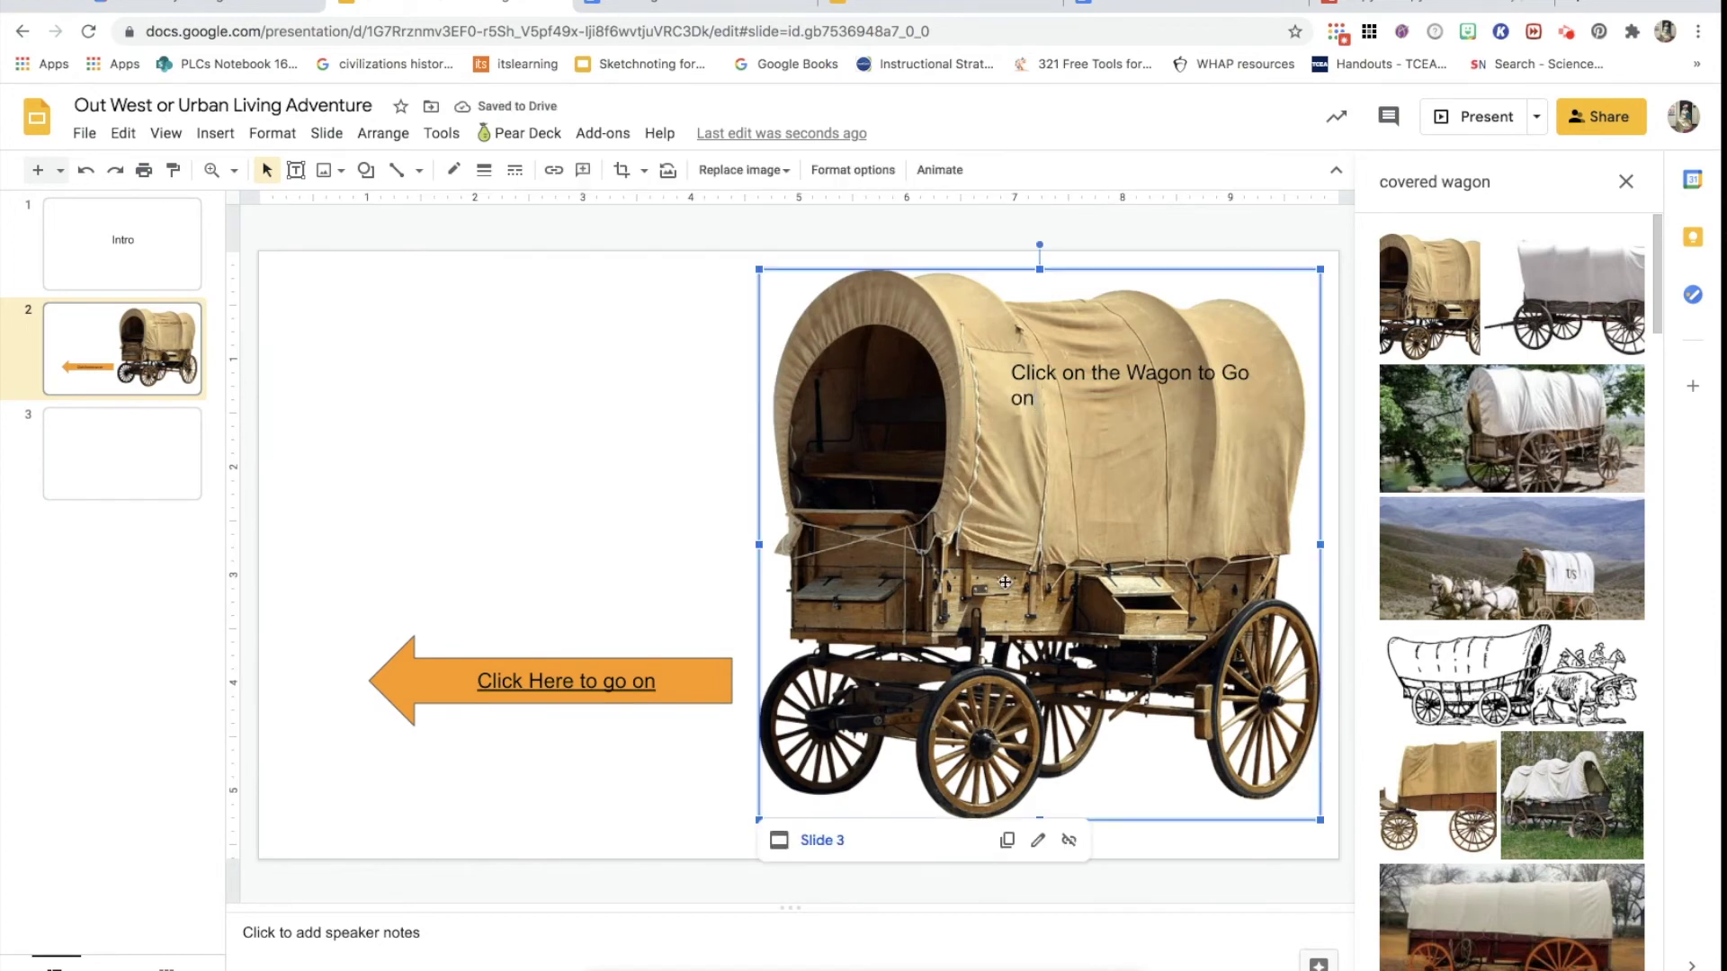
left_click(816, 842)
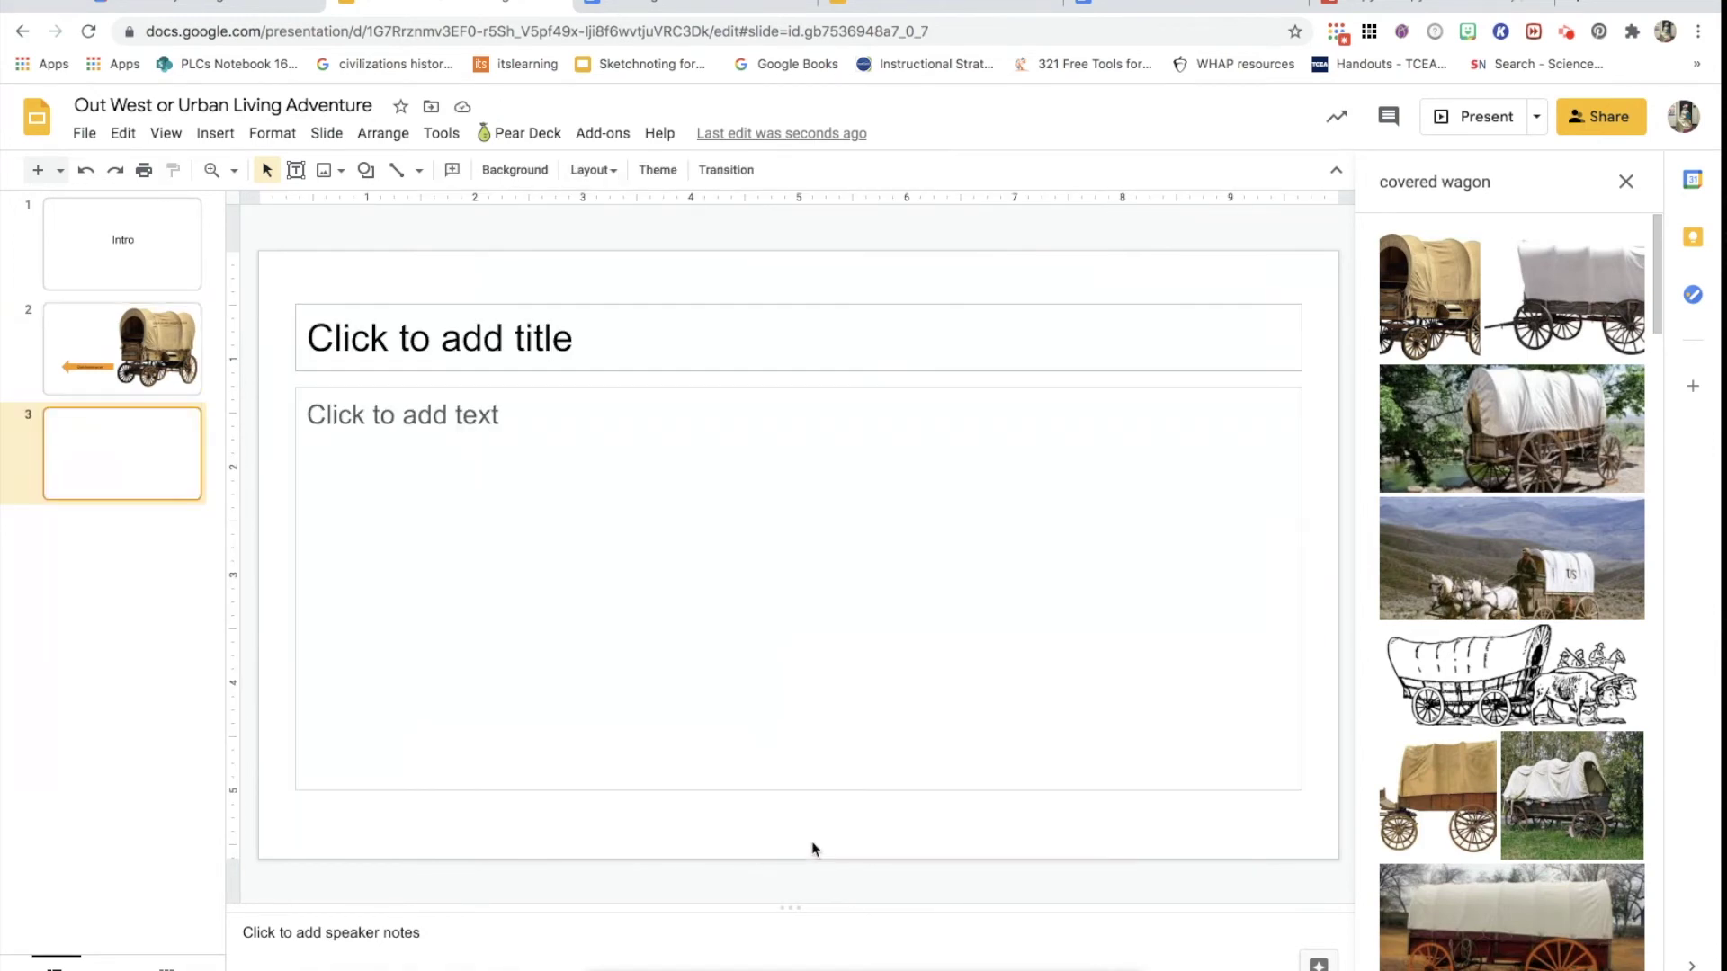
left_click(163, 376)
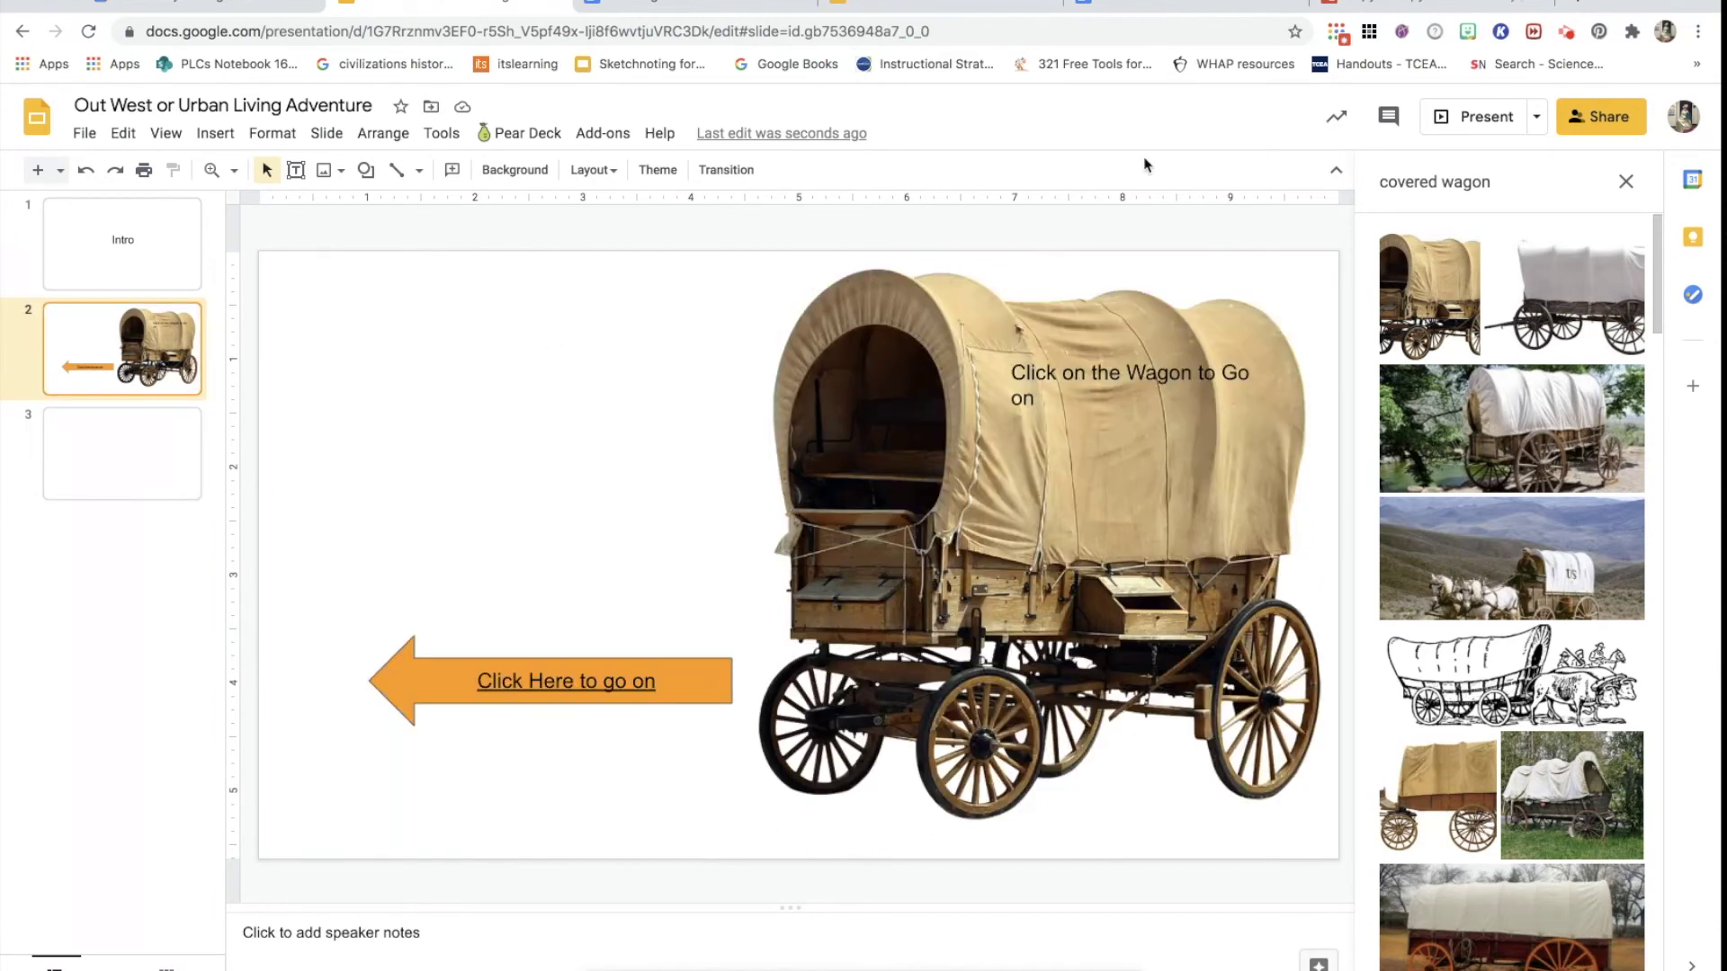
- Switch to the finished example deck and view its closing 'Your Journey is all done' slide
left_click(939, 7)
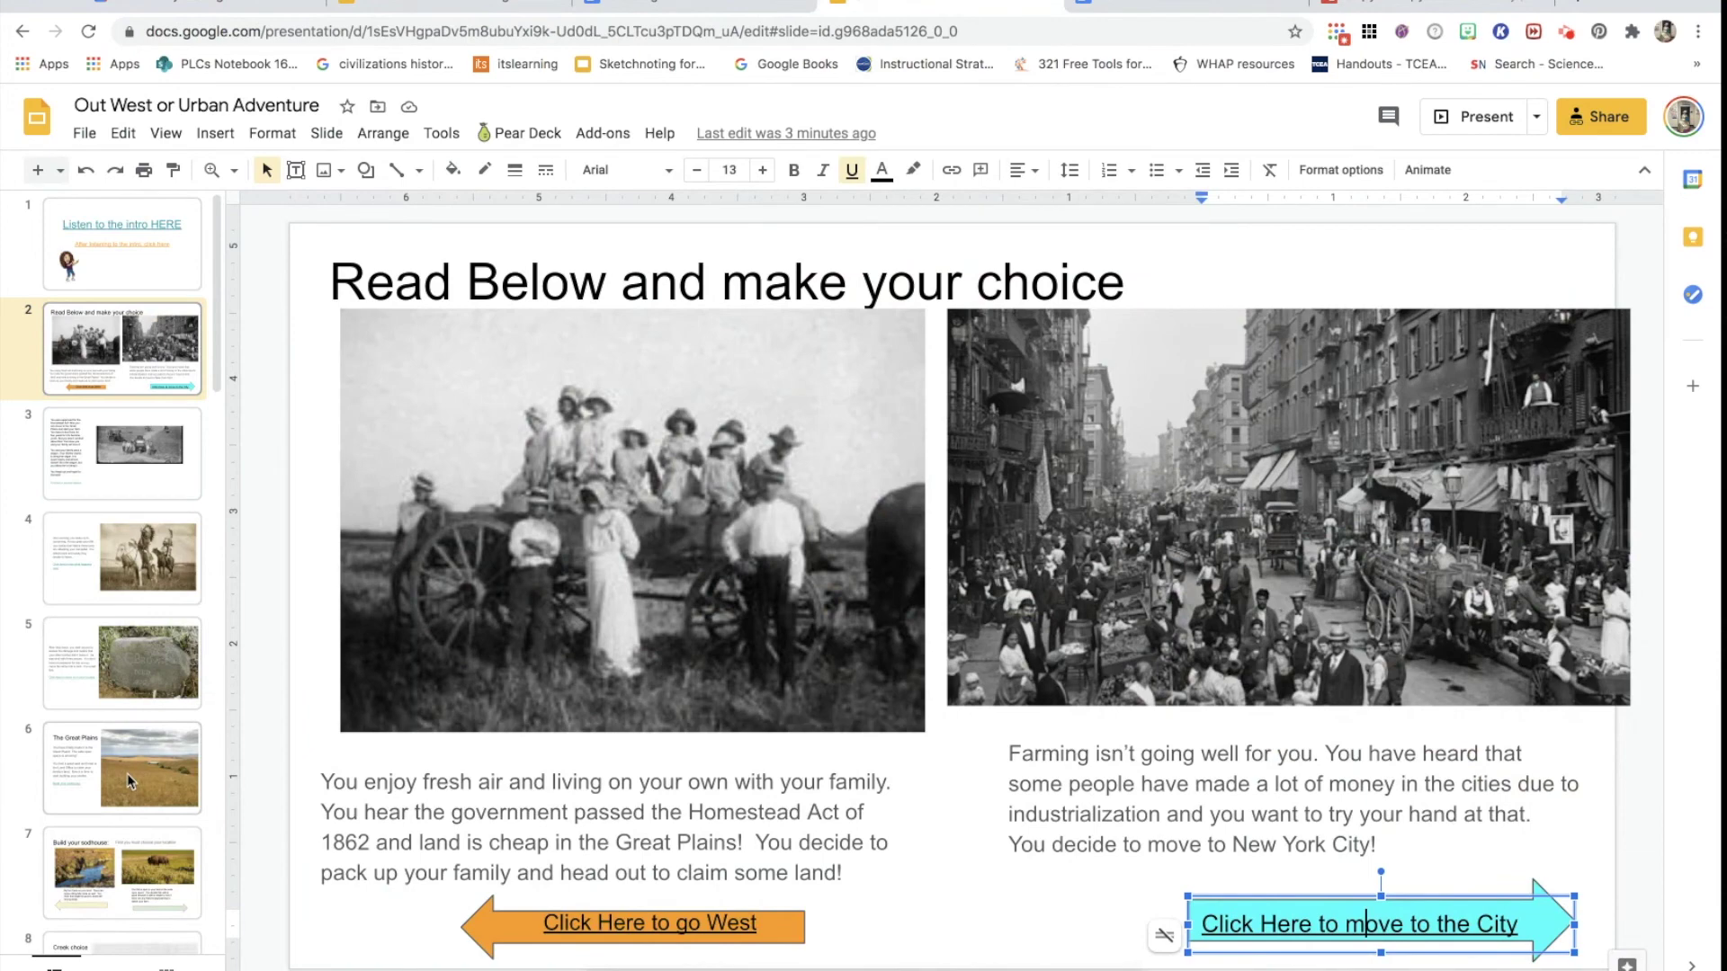
scroll(126, 773, "down", 15)
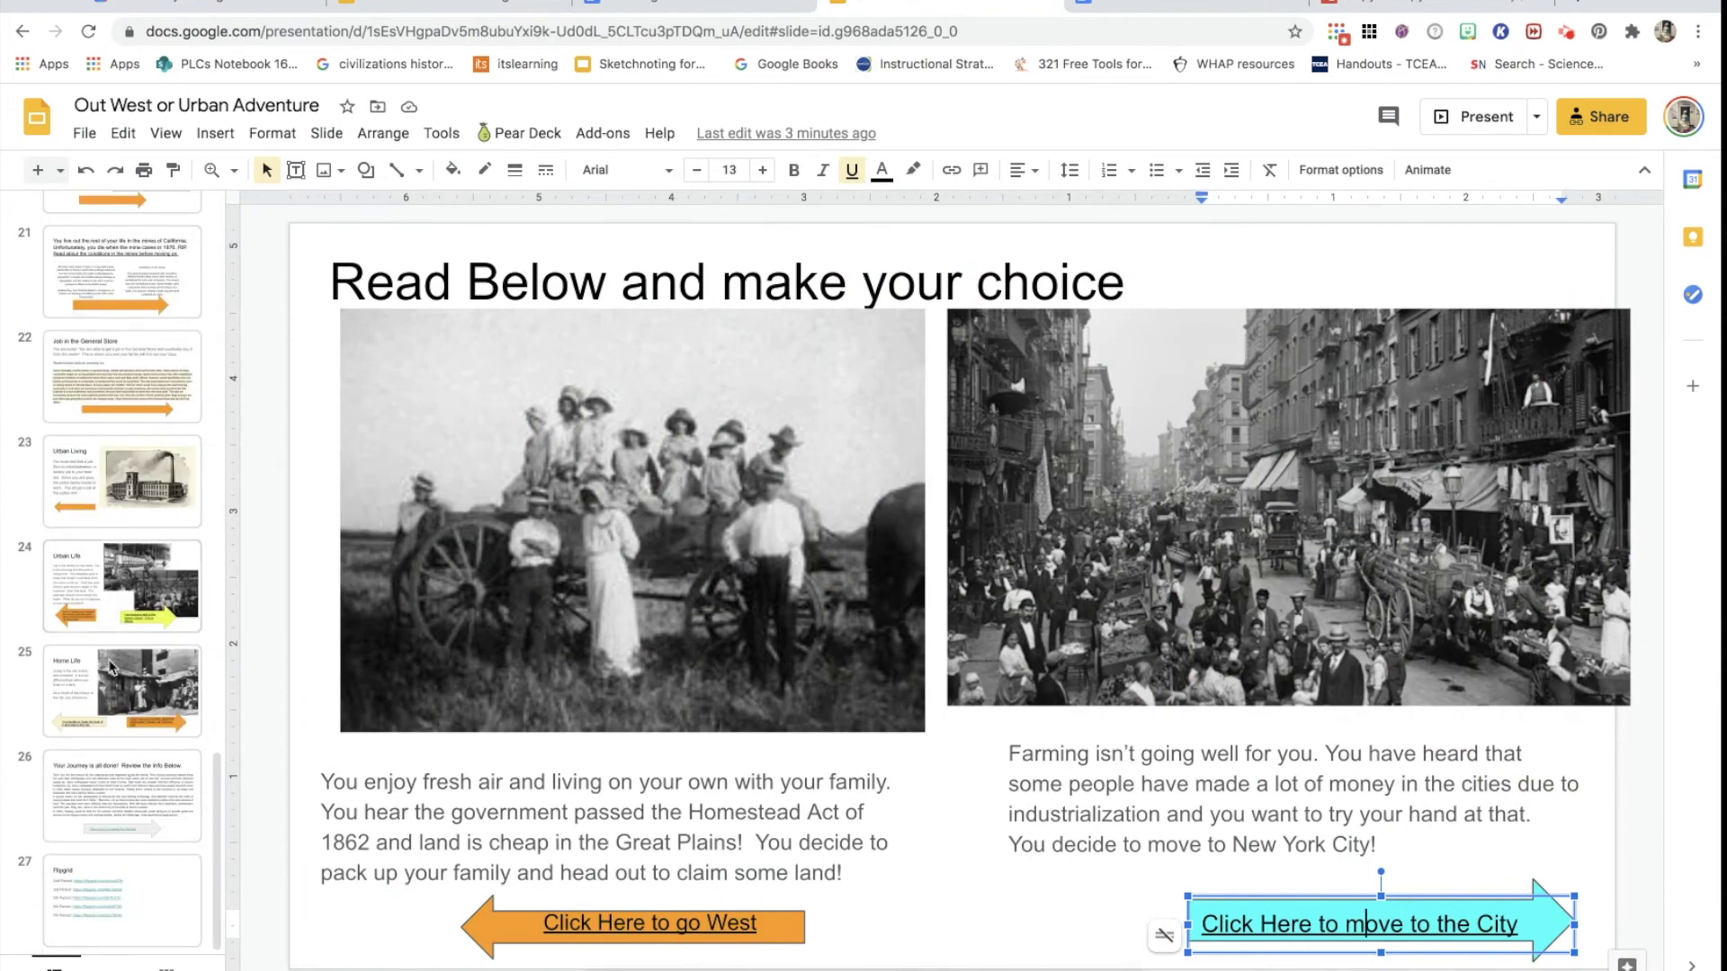
left_click(130, 781)
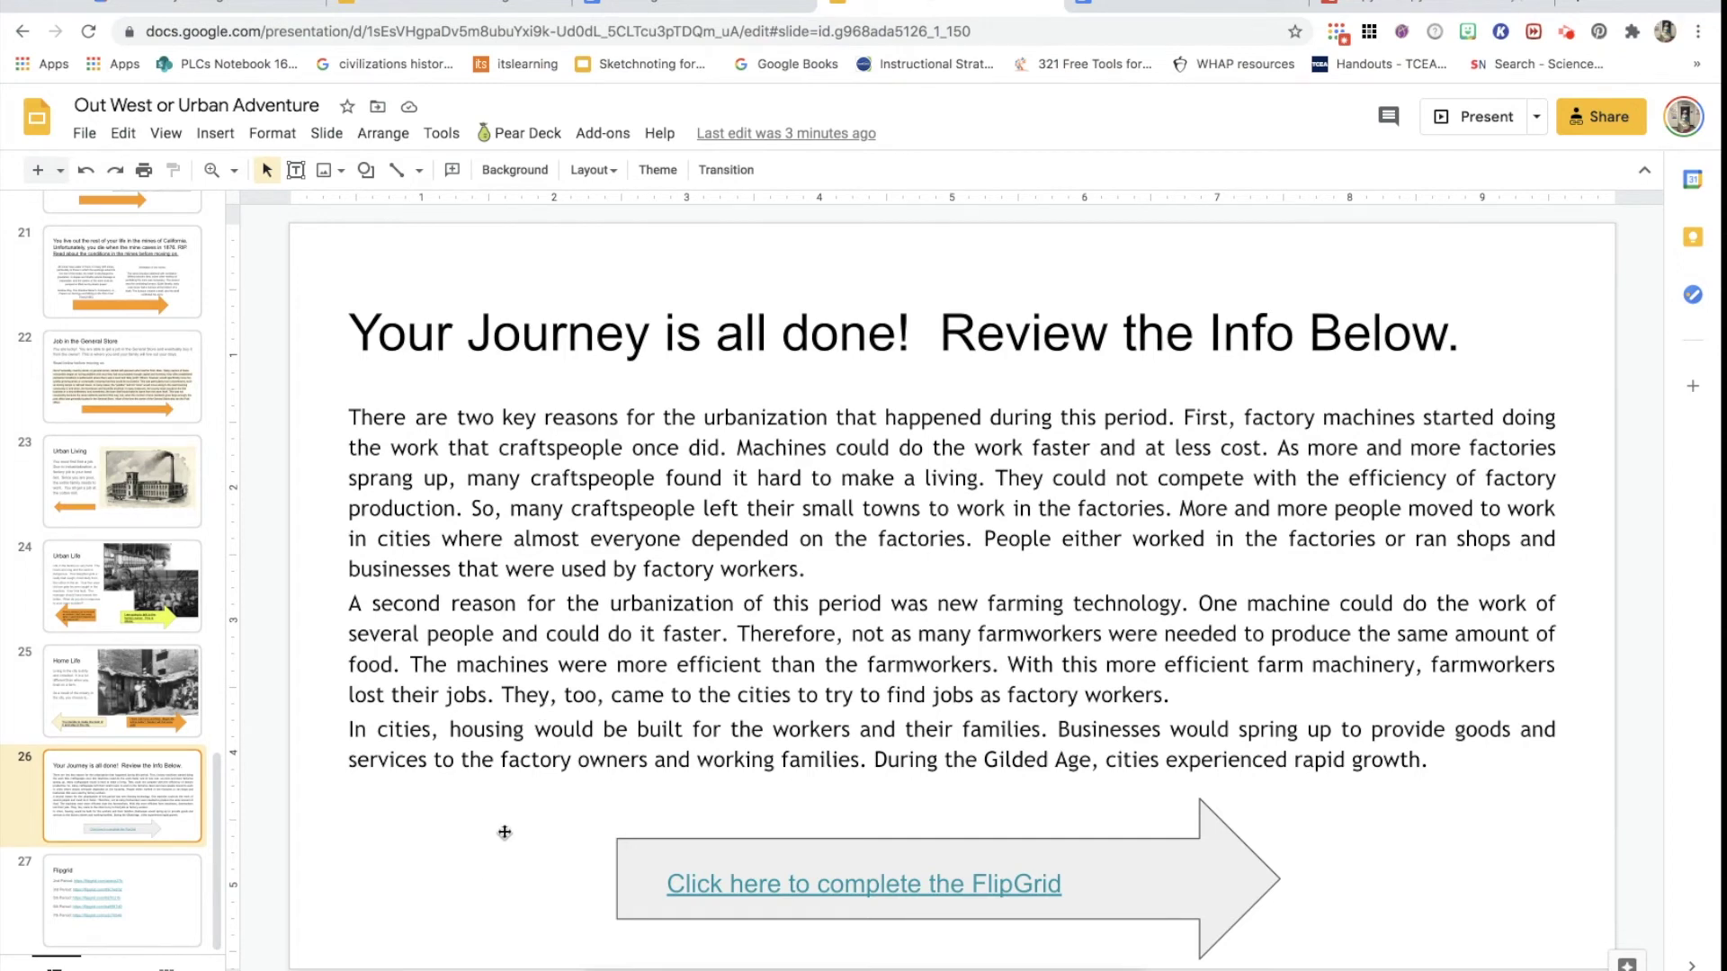
scroll(105, 591, "up", 15)
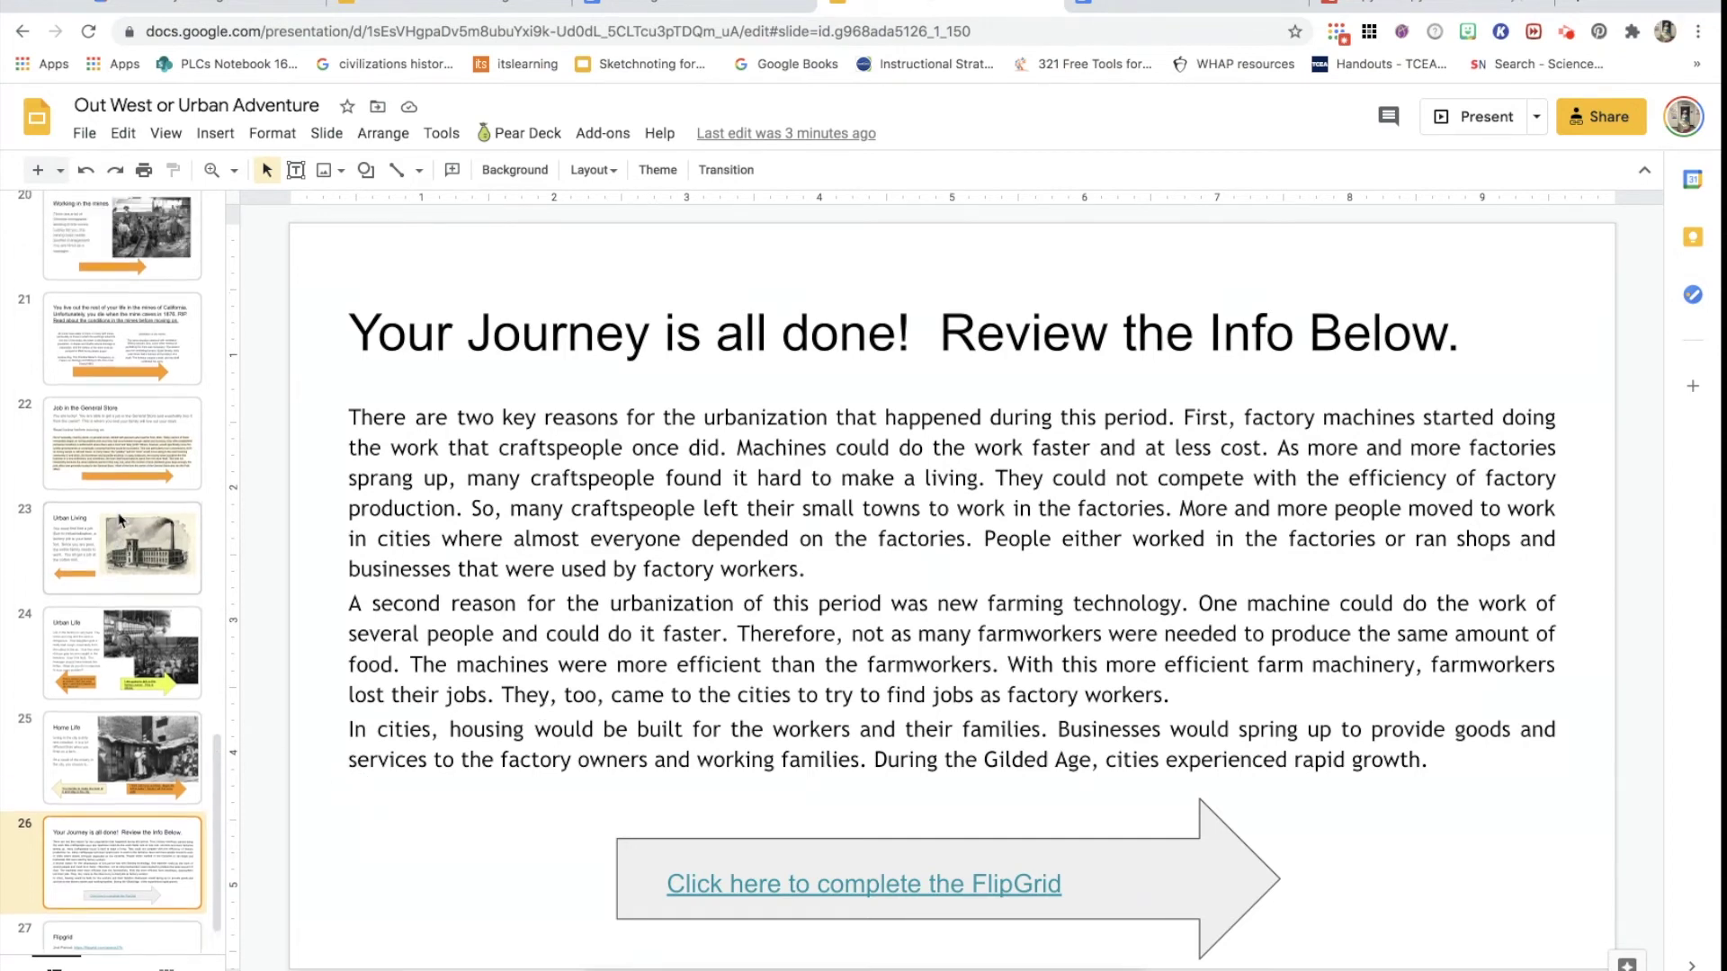
scroll(120, 519, "up", 6)
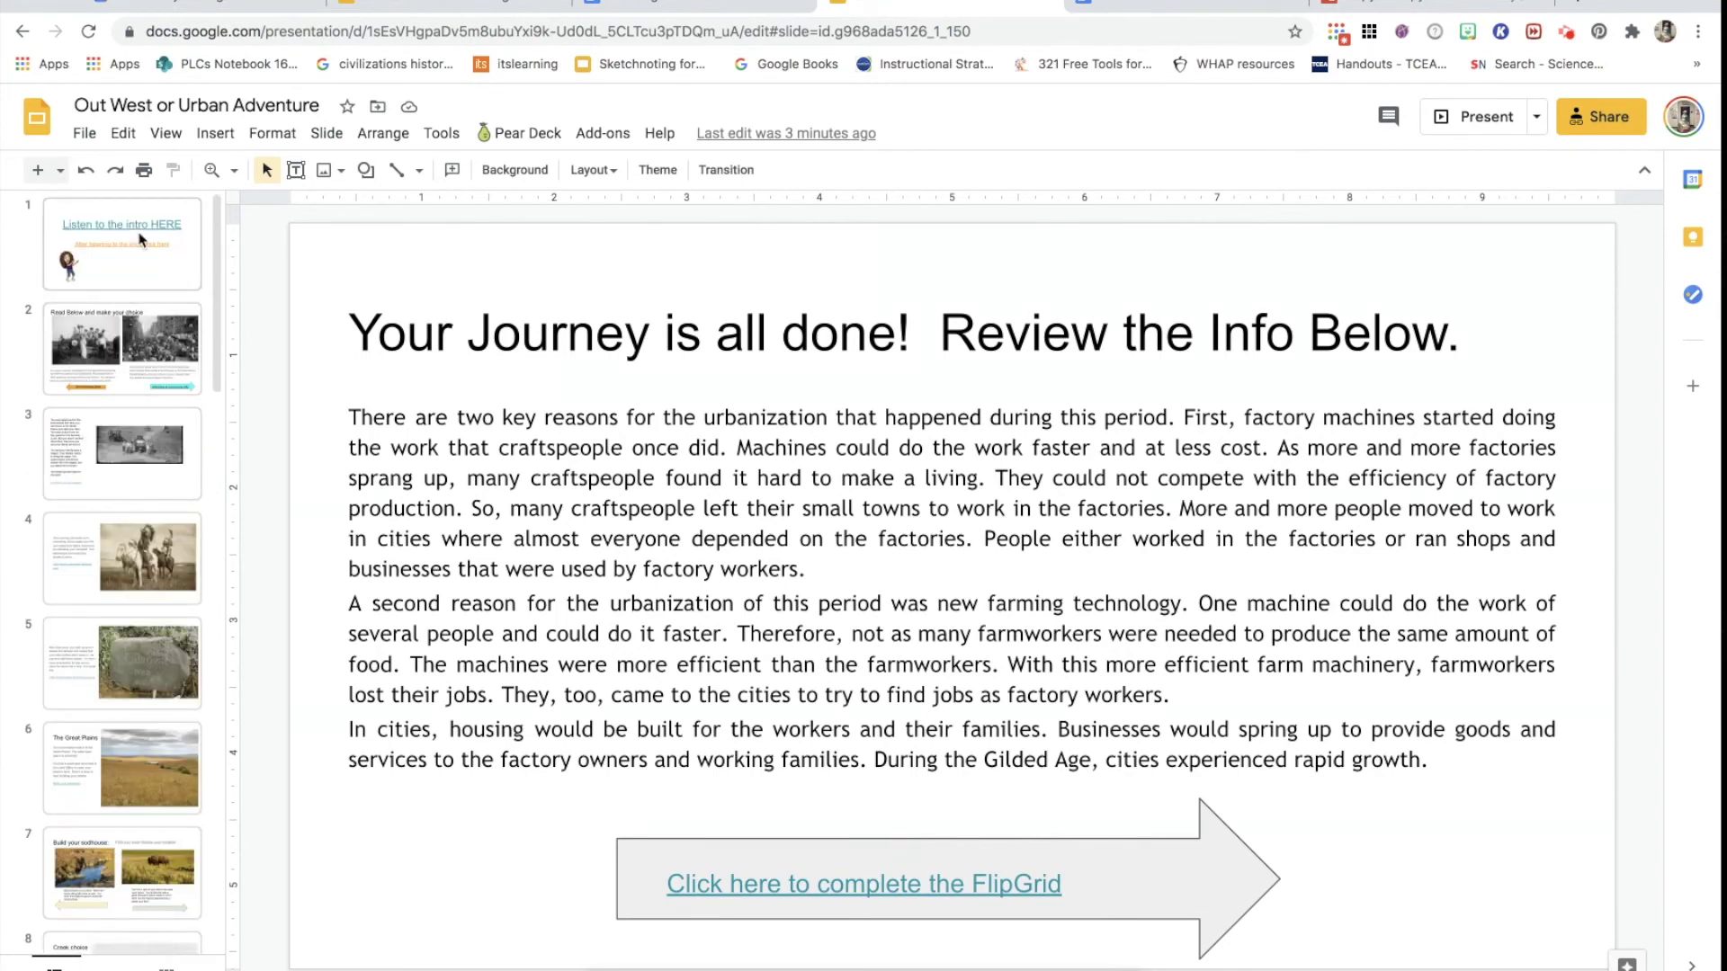
scroll(77, 740, "down", 10)
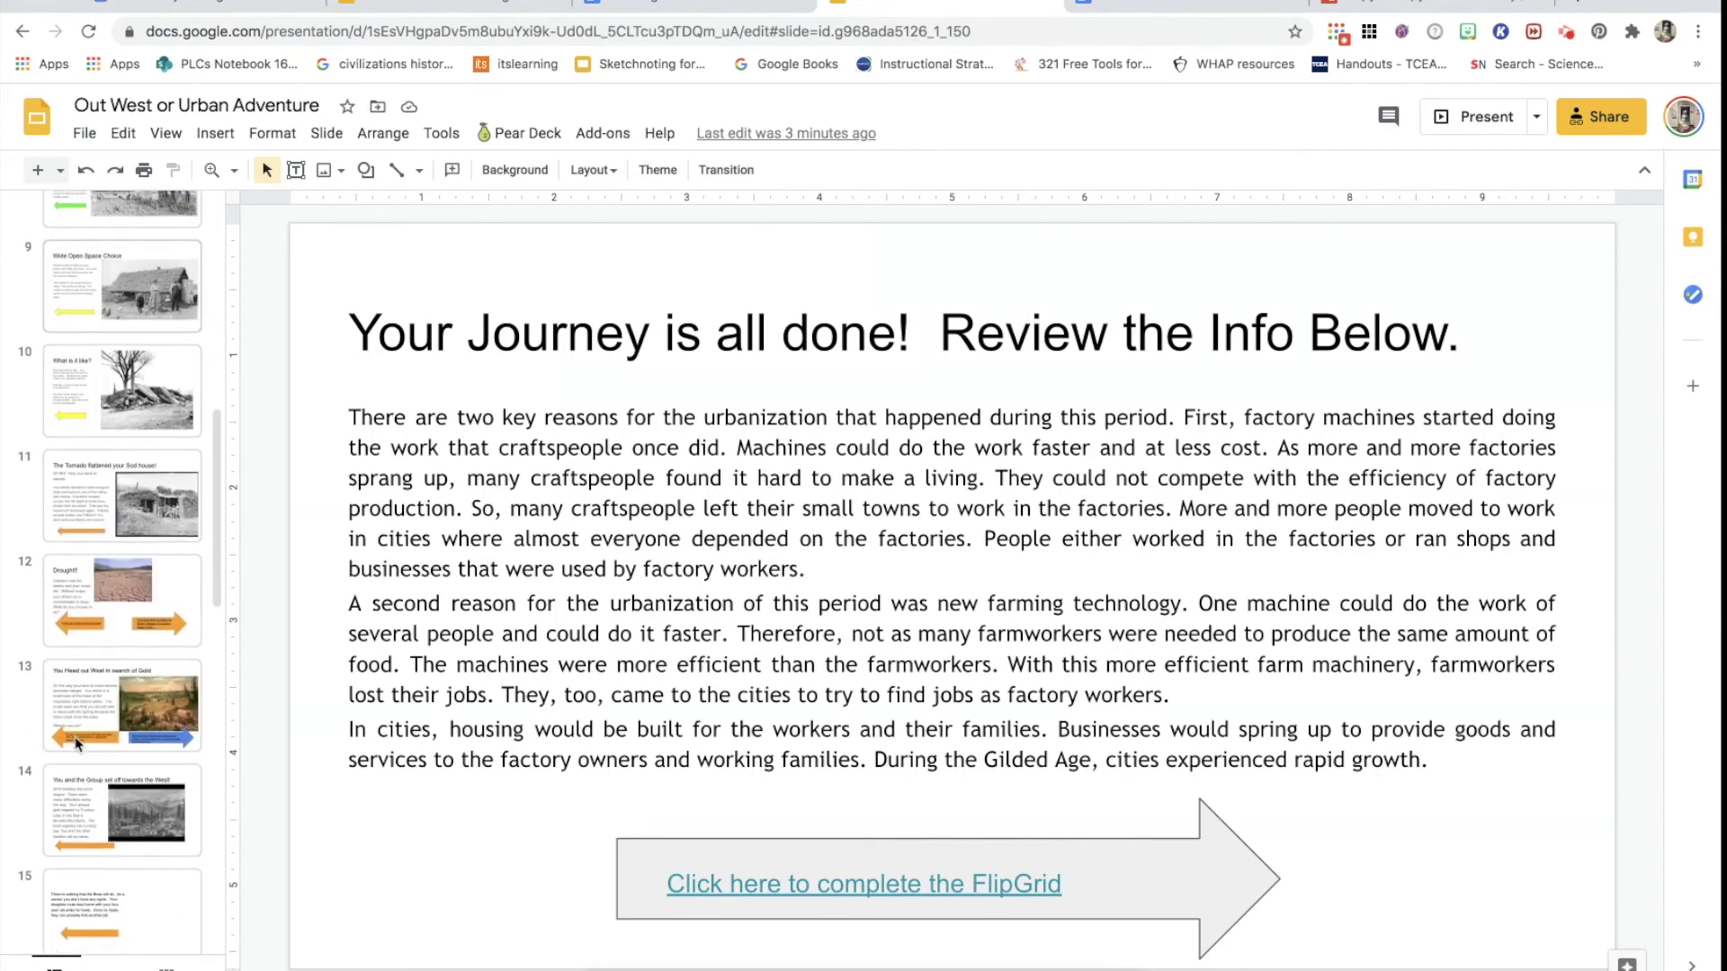
scroll(78, 740, "down", 8)
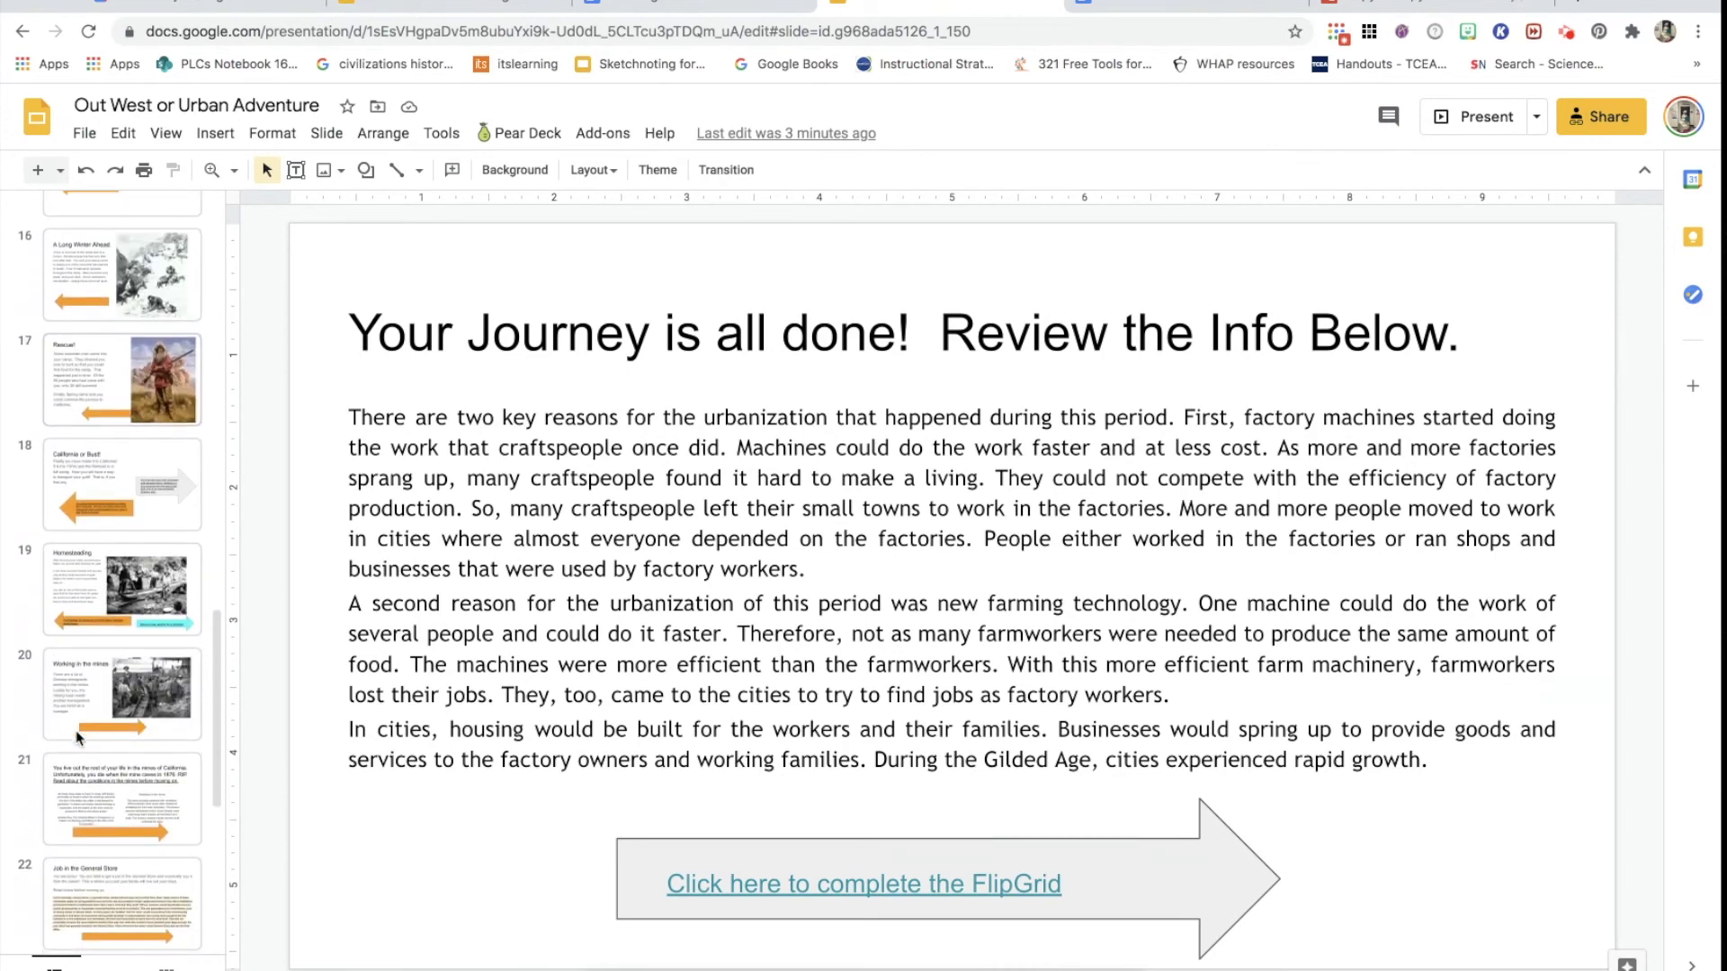
- View the 'Job in the General Store' slide, then return to the choice slide
left_click(125, 504)
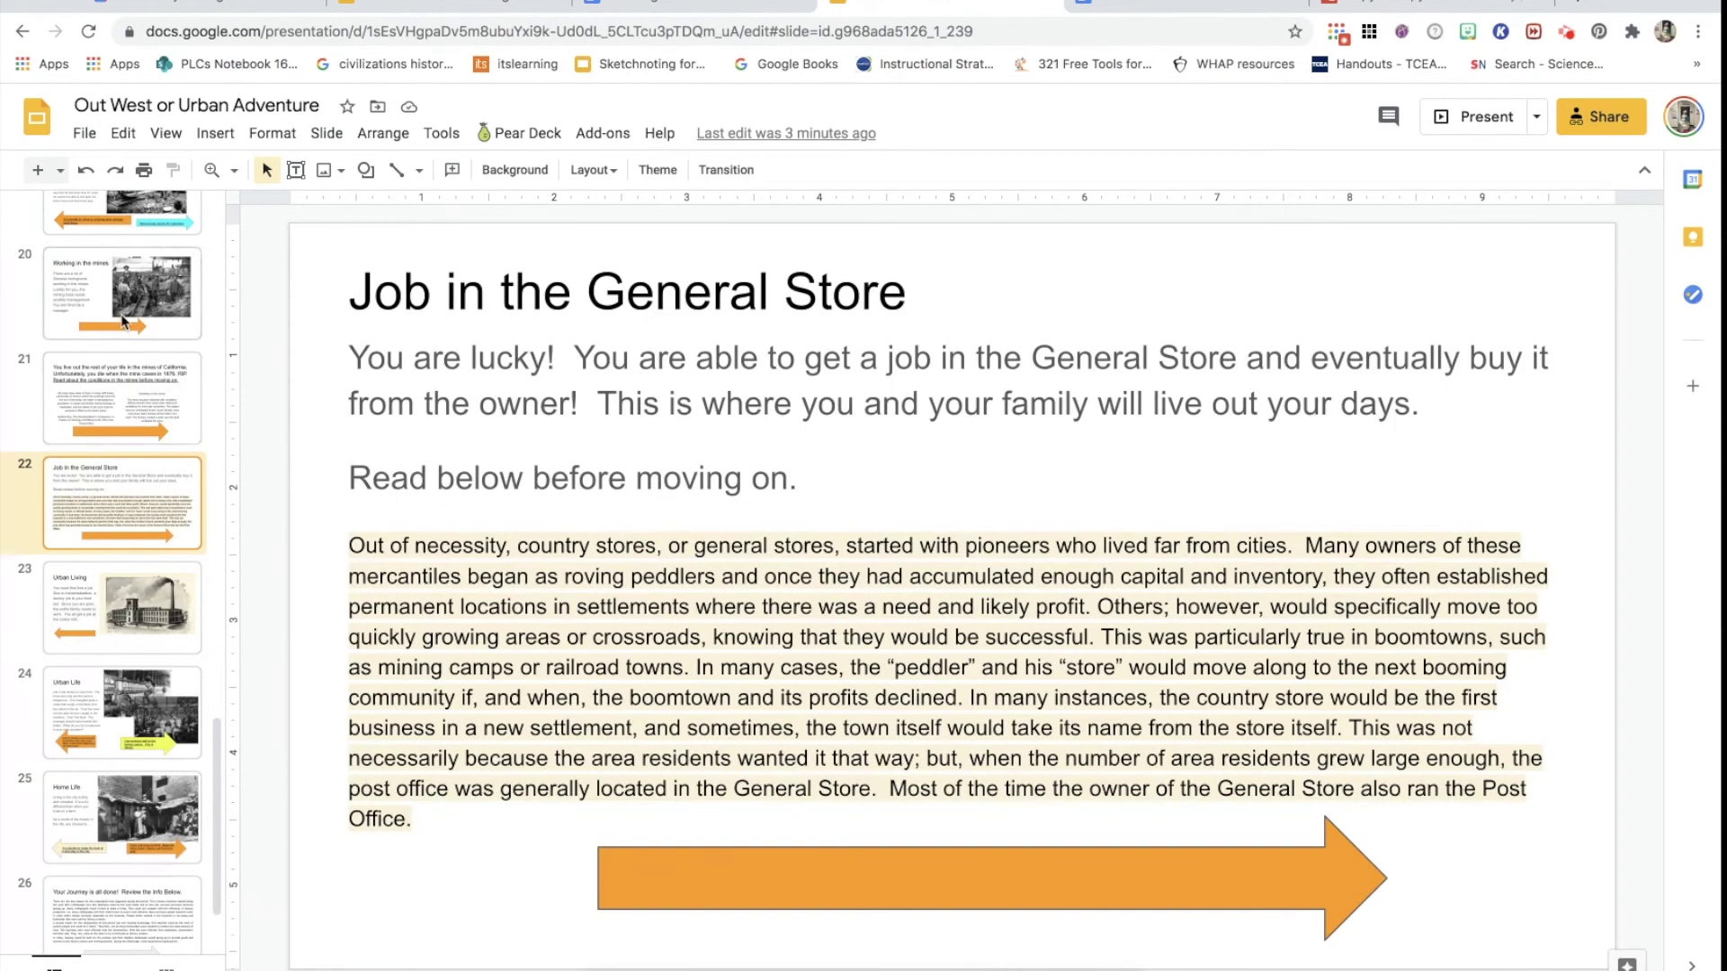
scroll(124, 321, "up", 5)
scroll(124, 321, "up", 13)
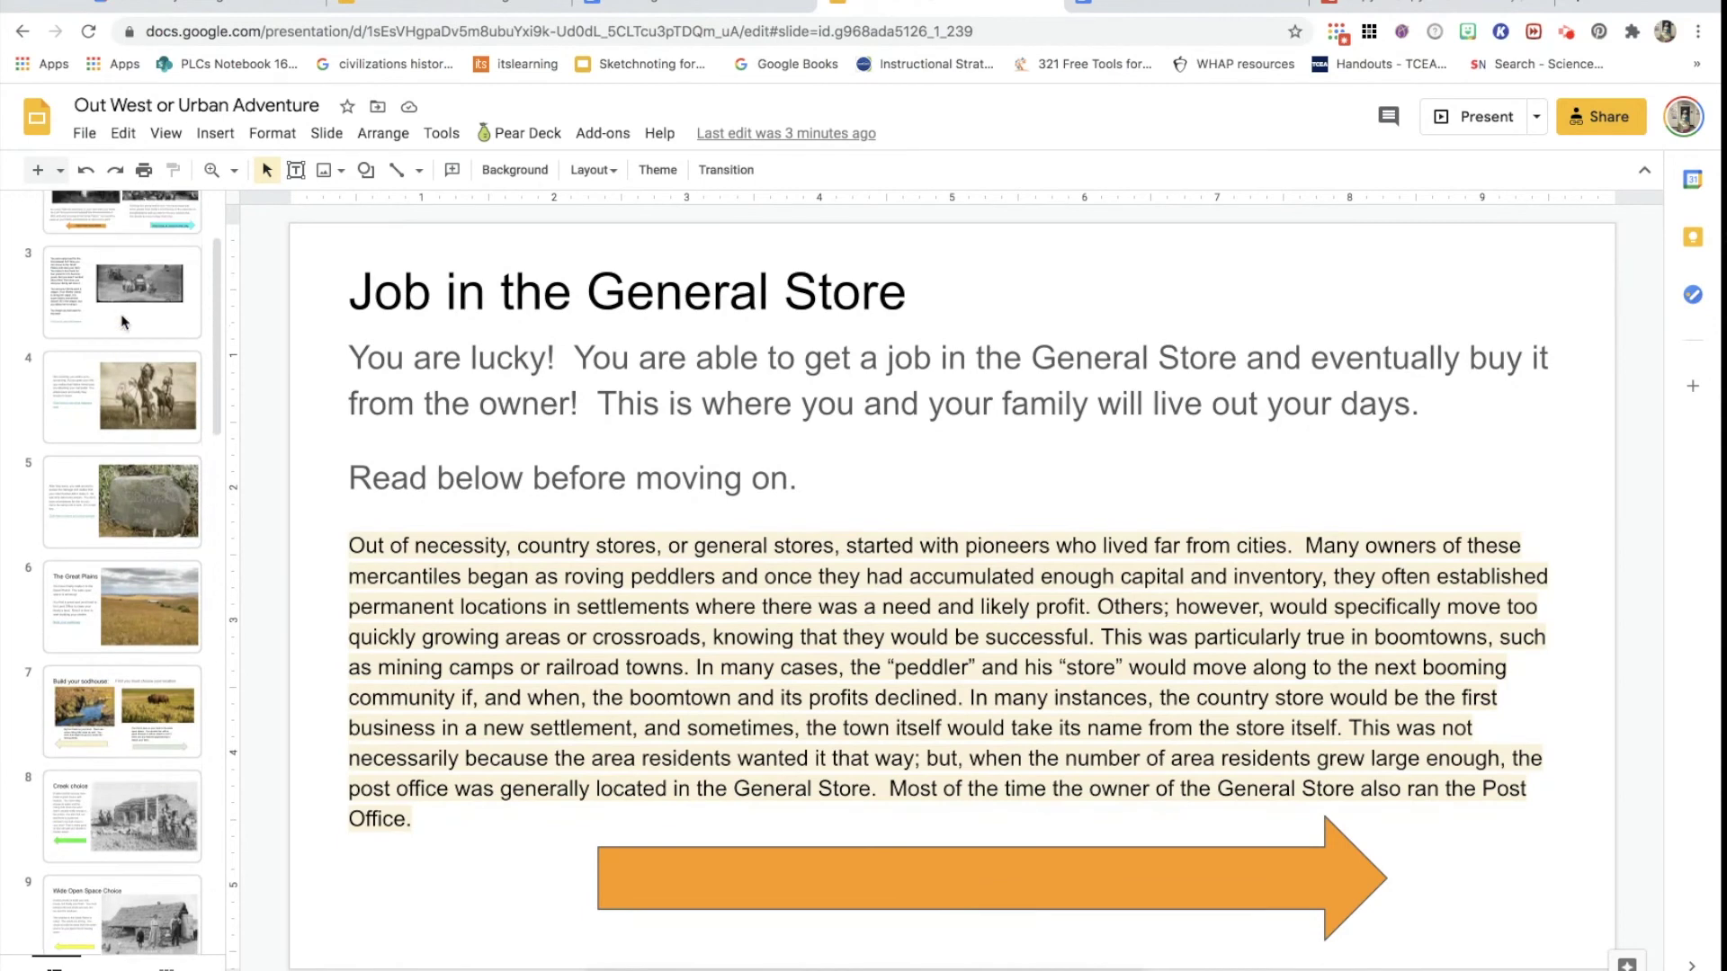
scroll(124, 321, "up", 1)
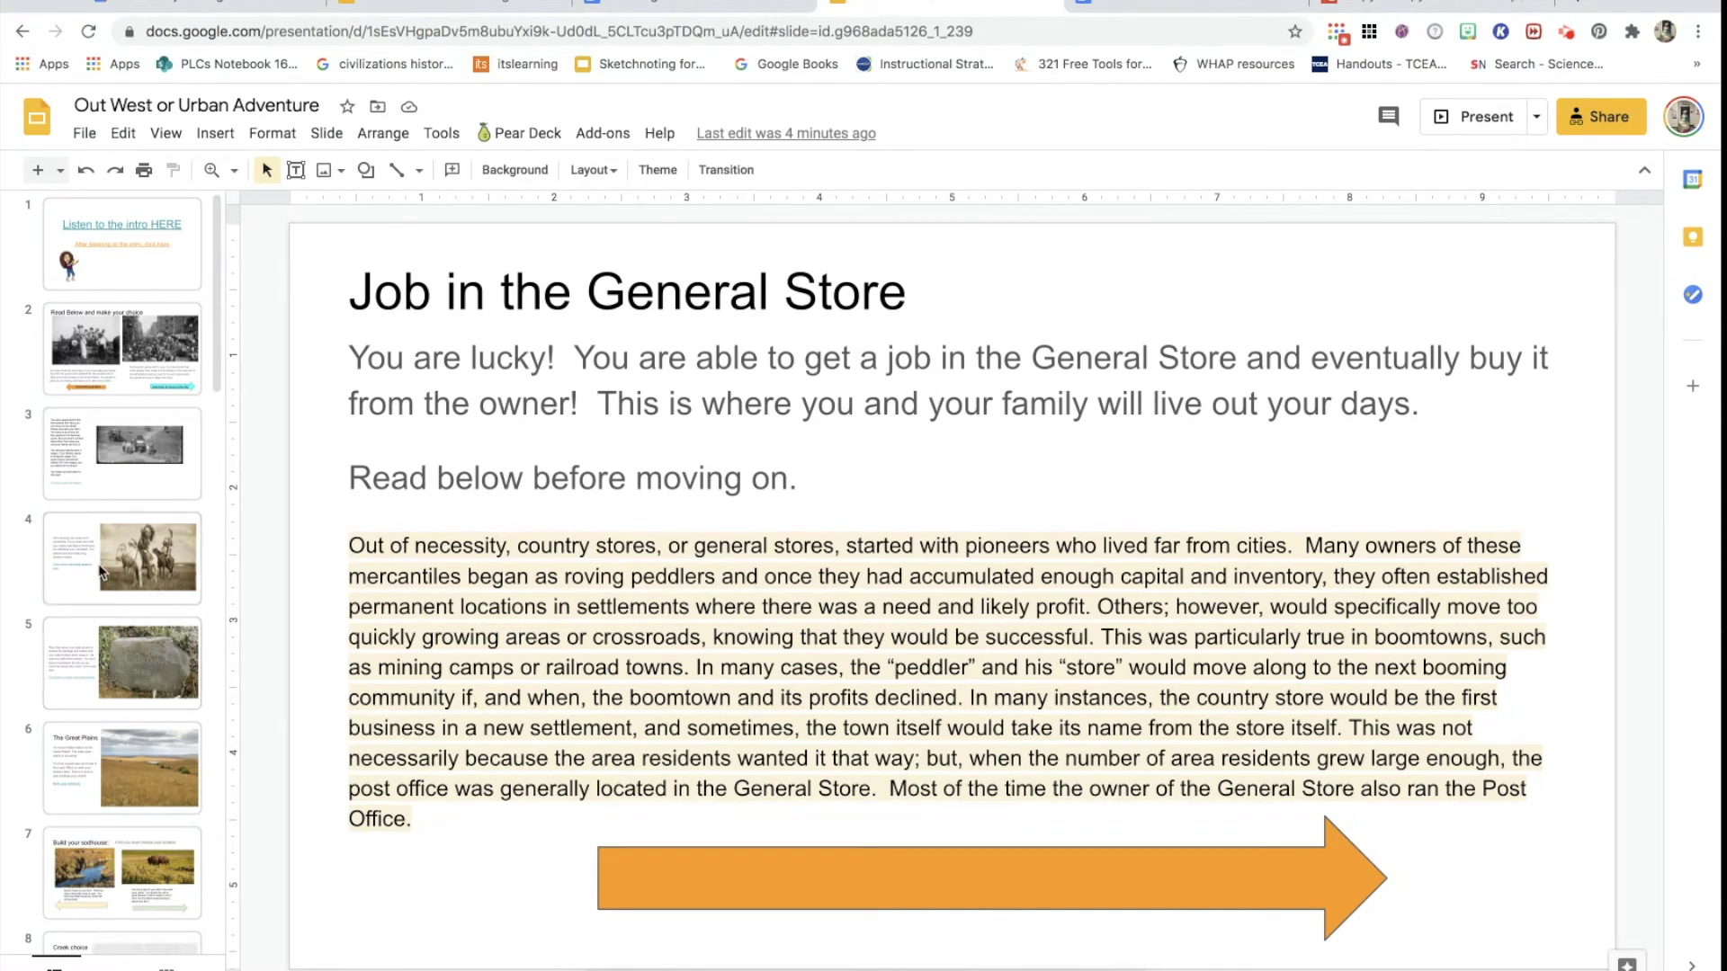
left_click(108, 360)
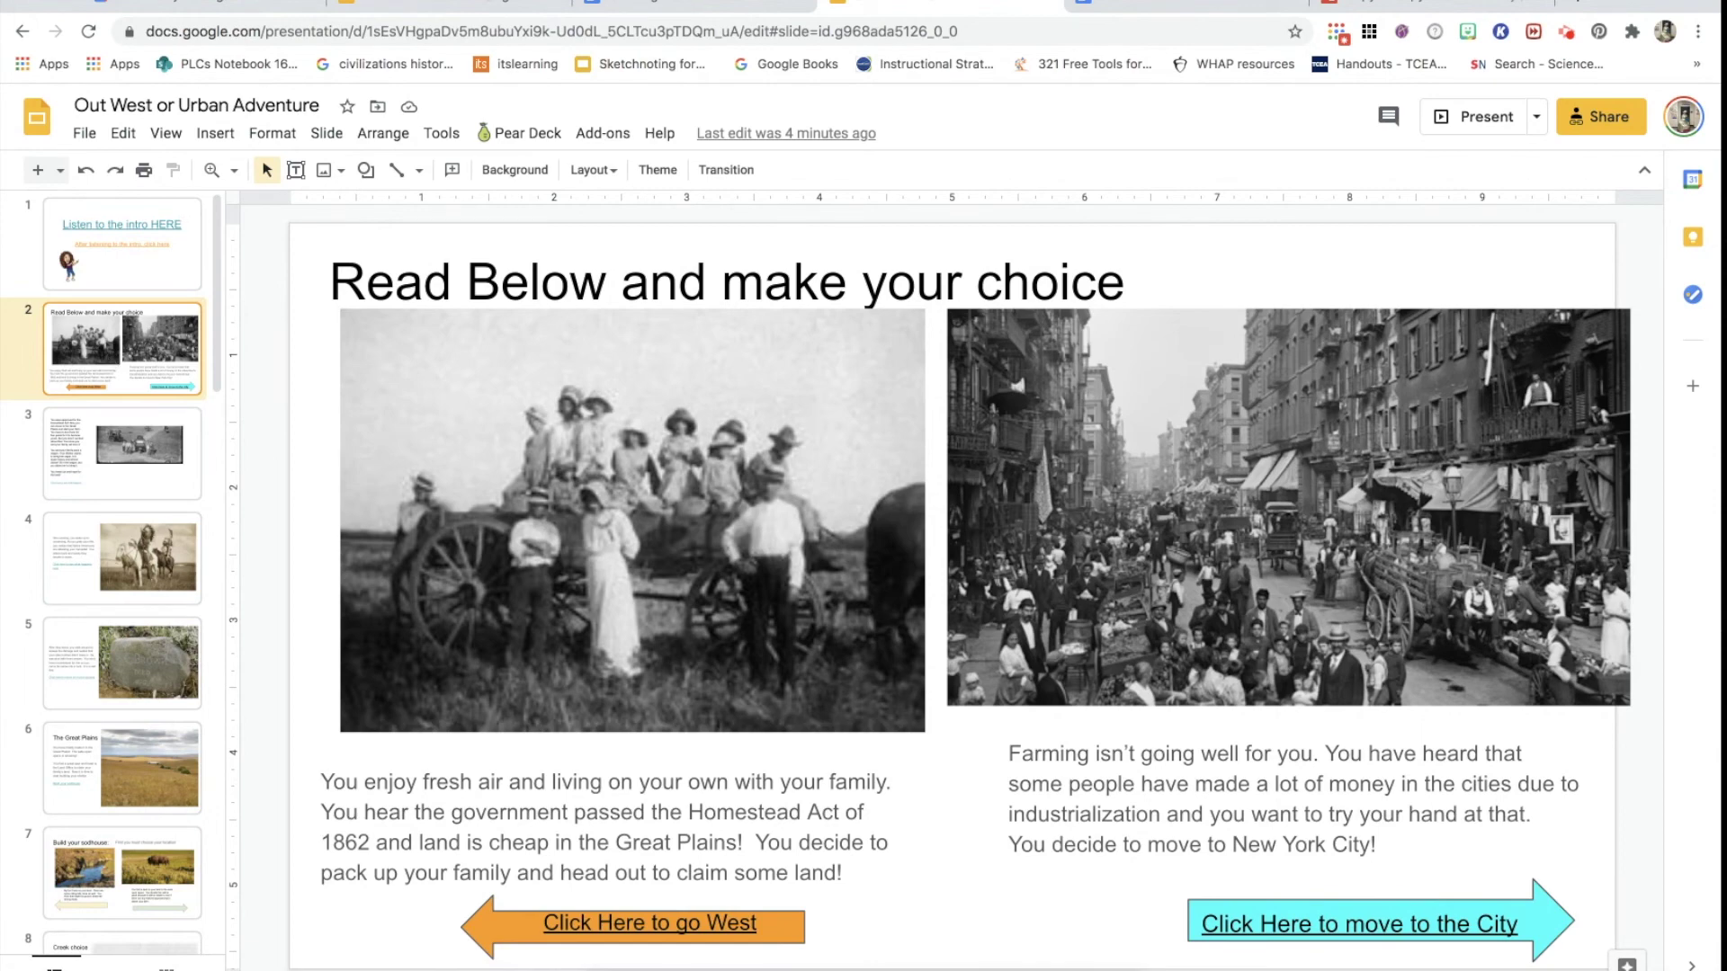
- Glance at the Choice Adventure Story document, then open the example deck's sharing settings
left_click(629, 7)
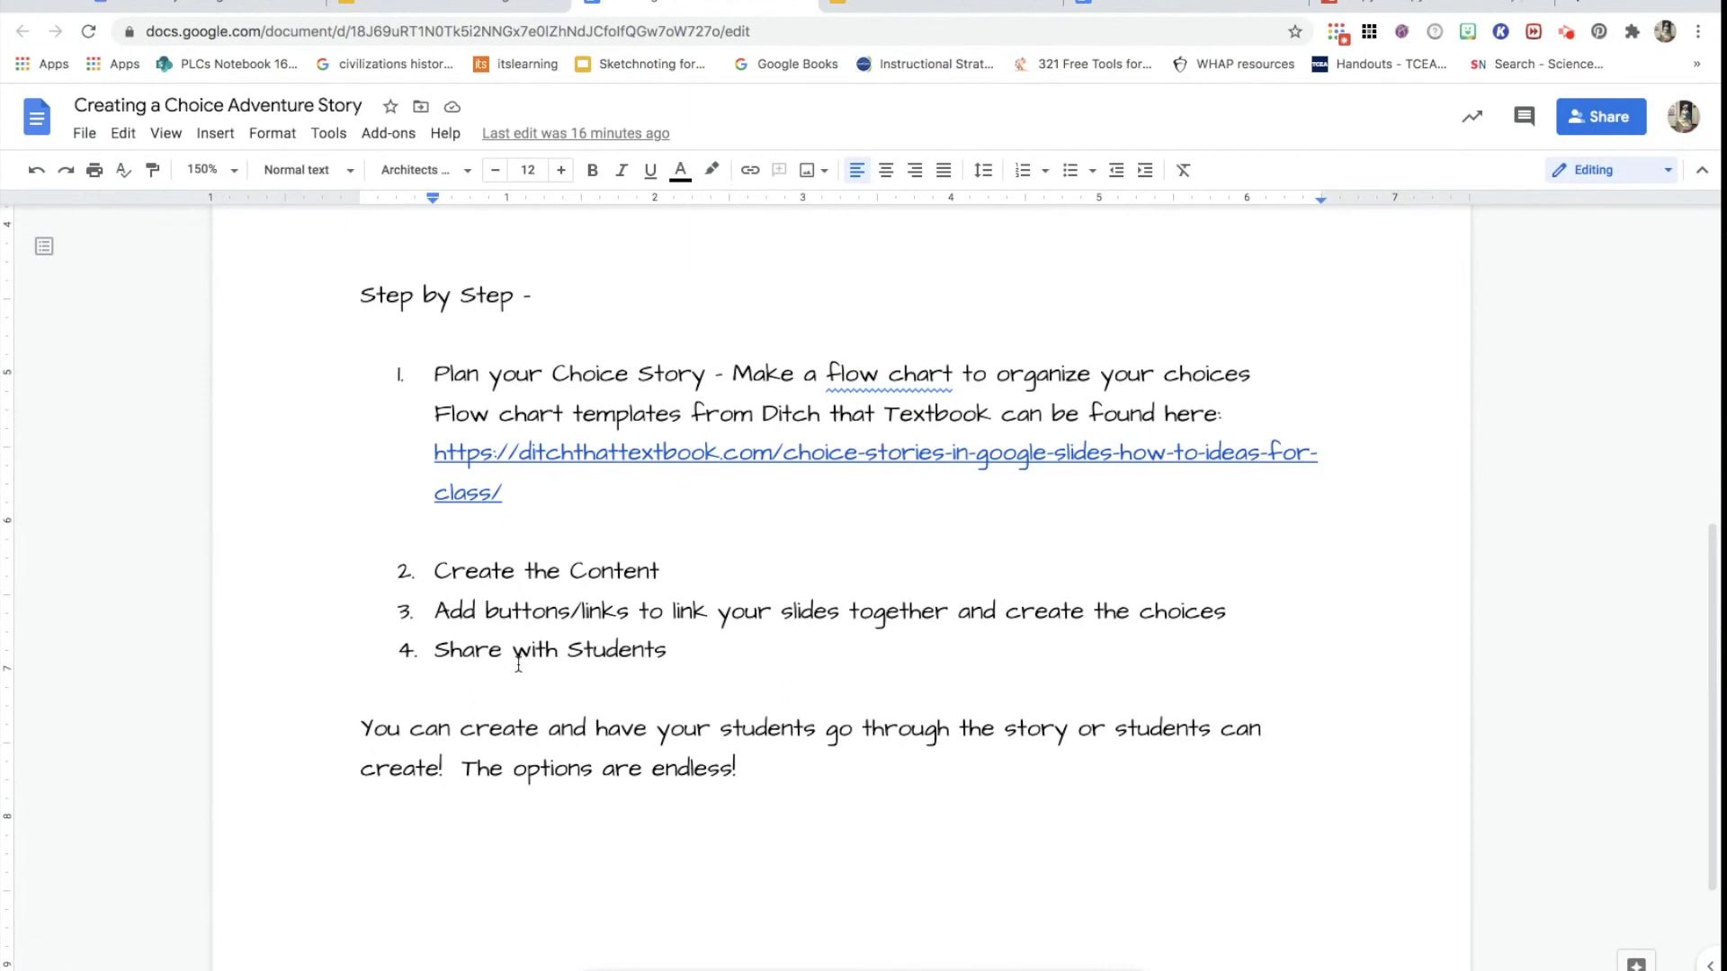
scroll(518, 663, "down", 1)
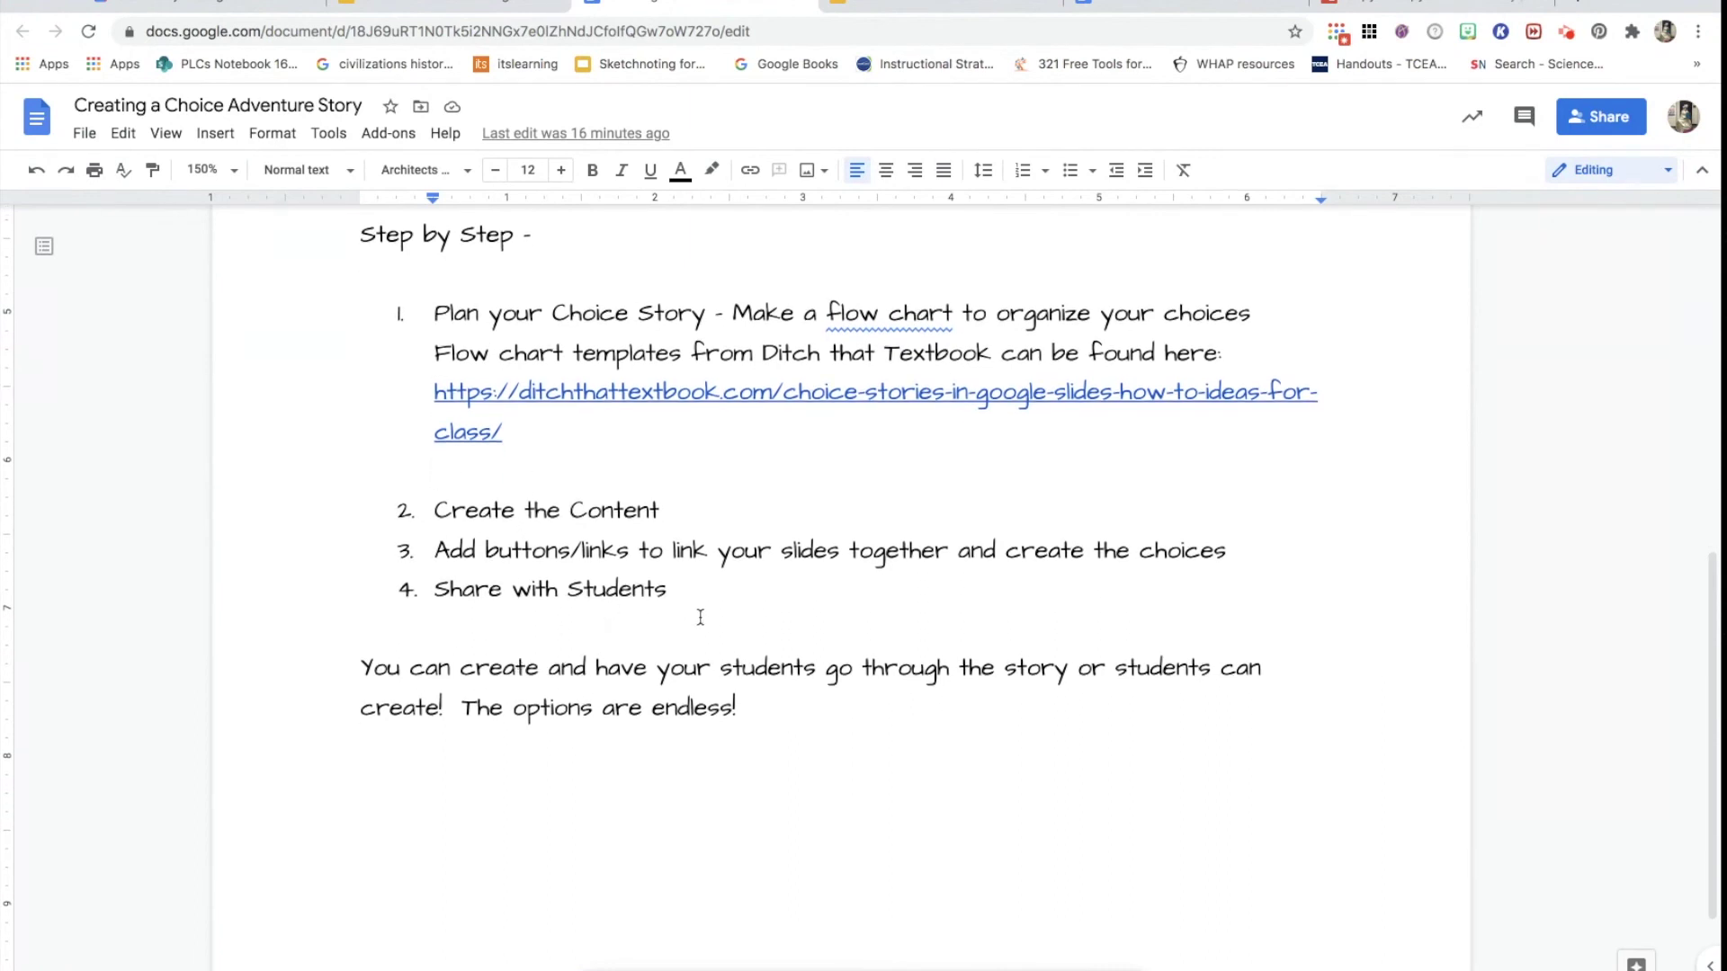
left_click(918, 5)
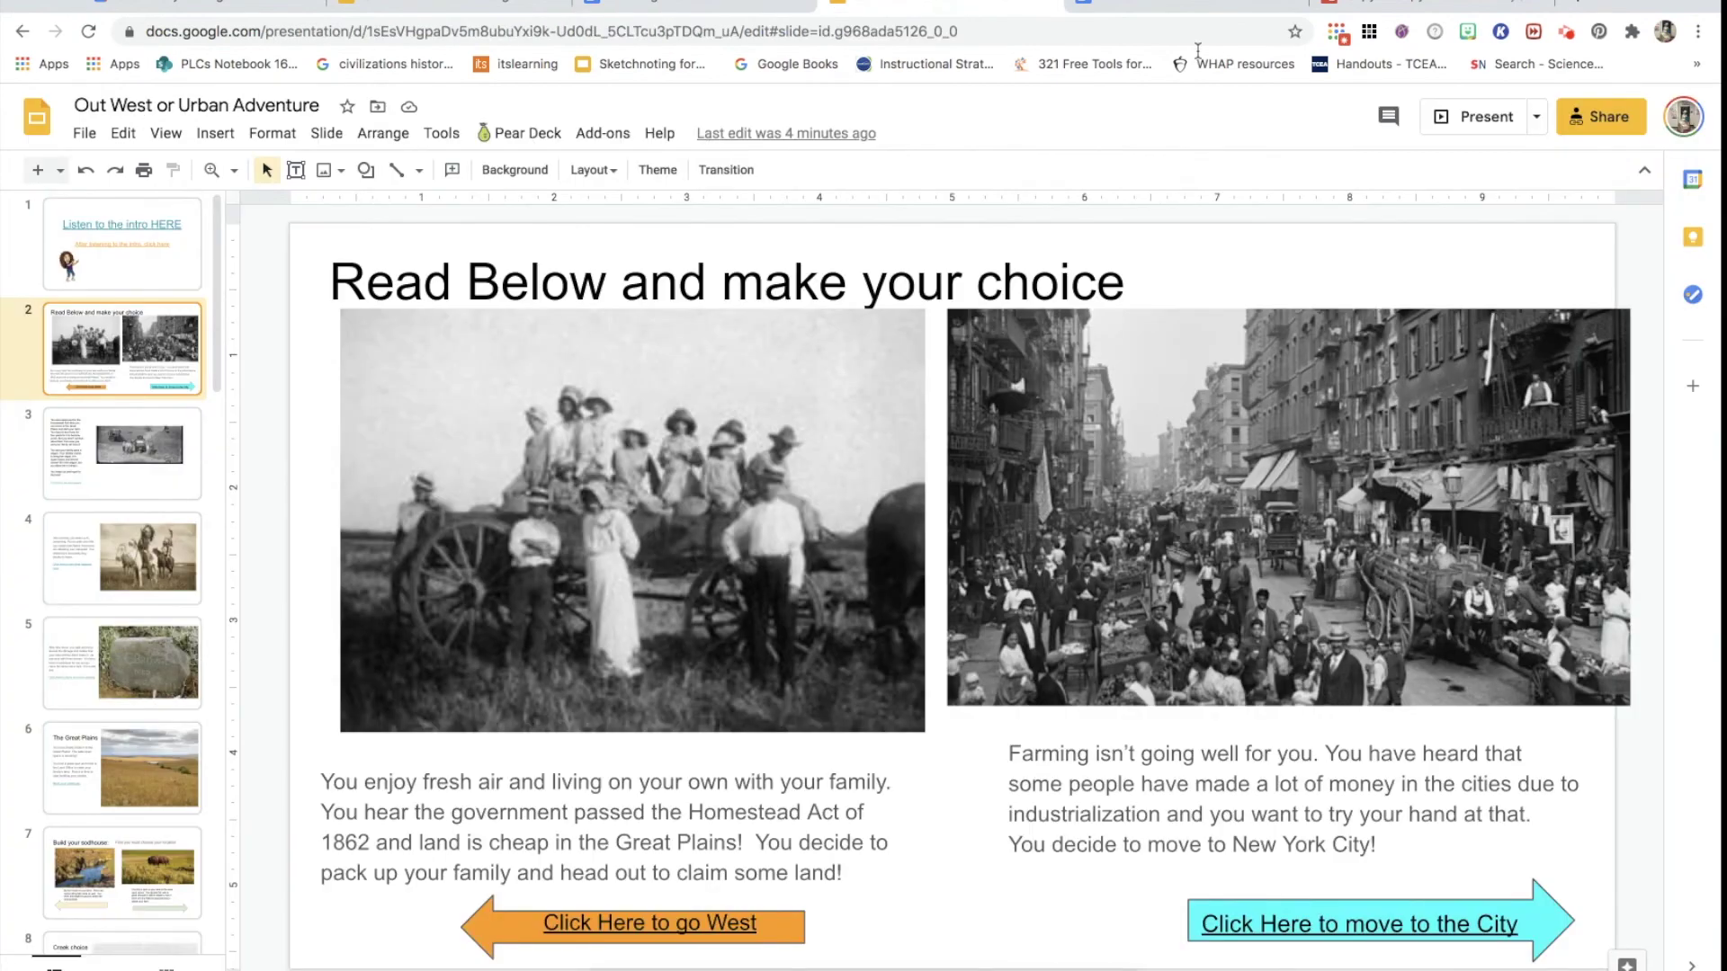
left_click(1613, 114)
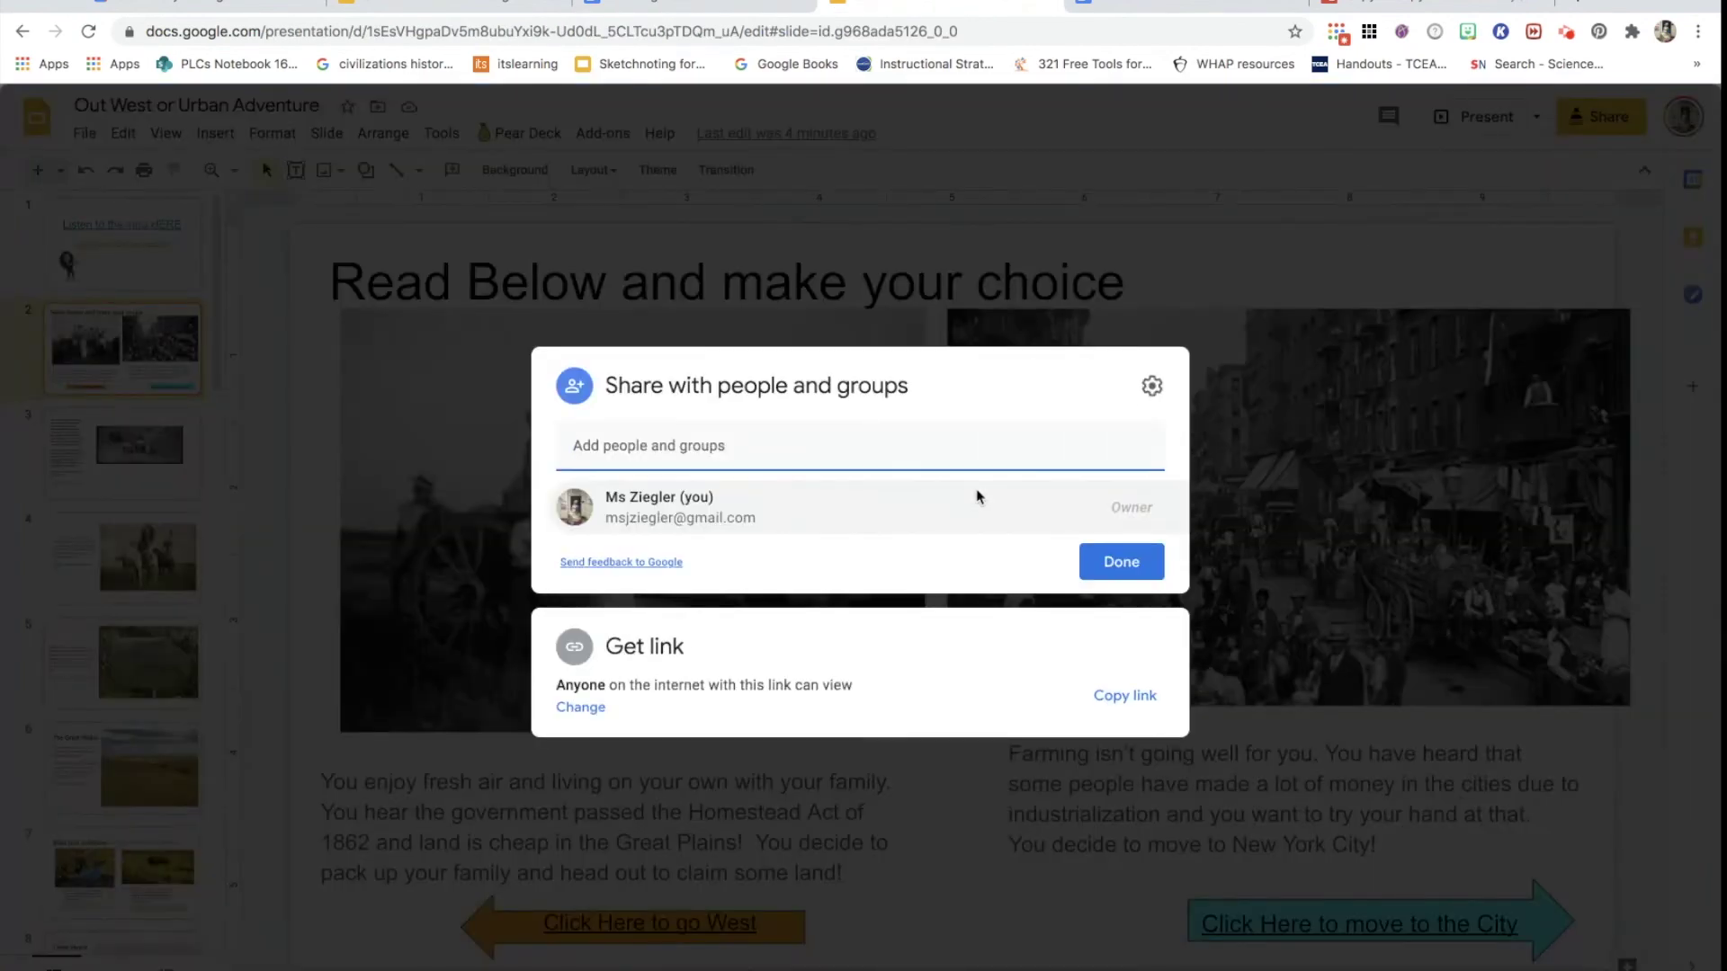
- Copy the example deck's shareable link and return to the Choice Adventure Story document
left_click(1118, 700)
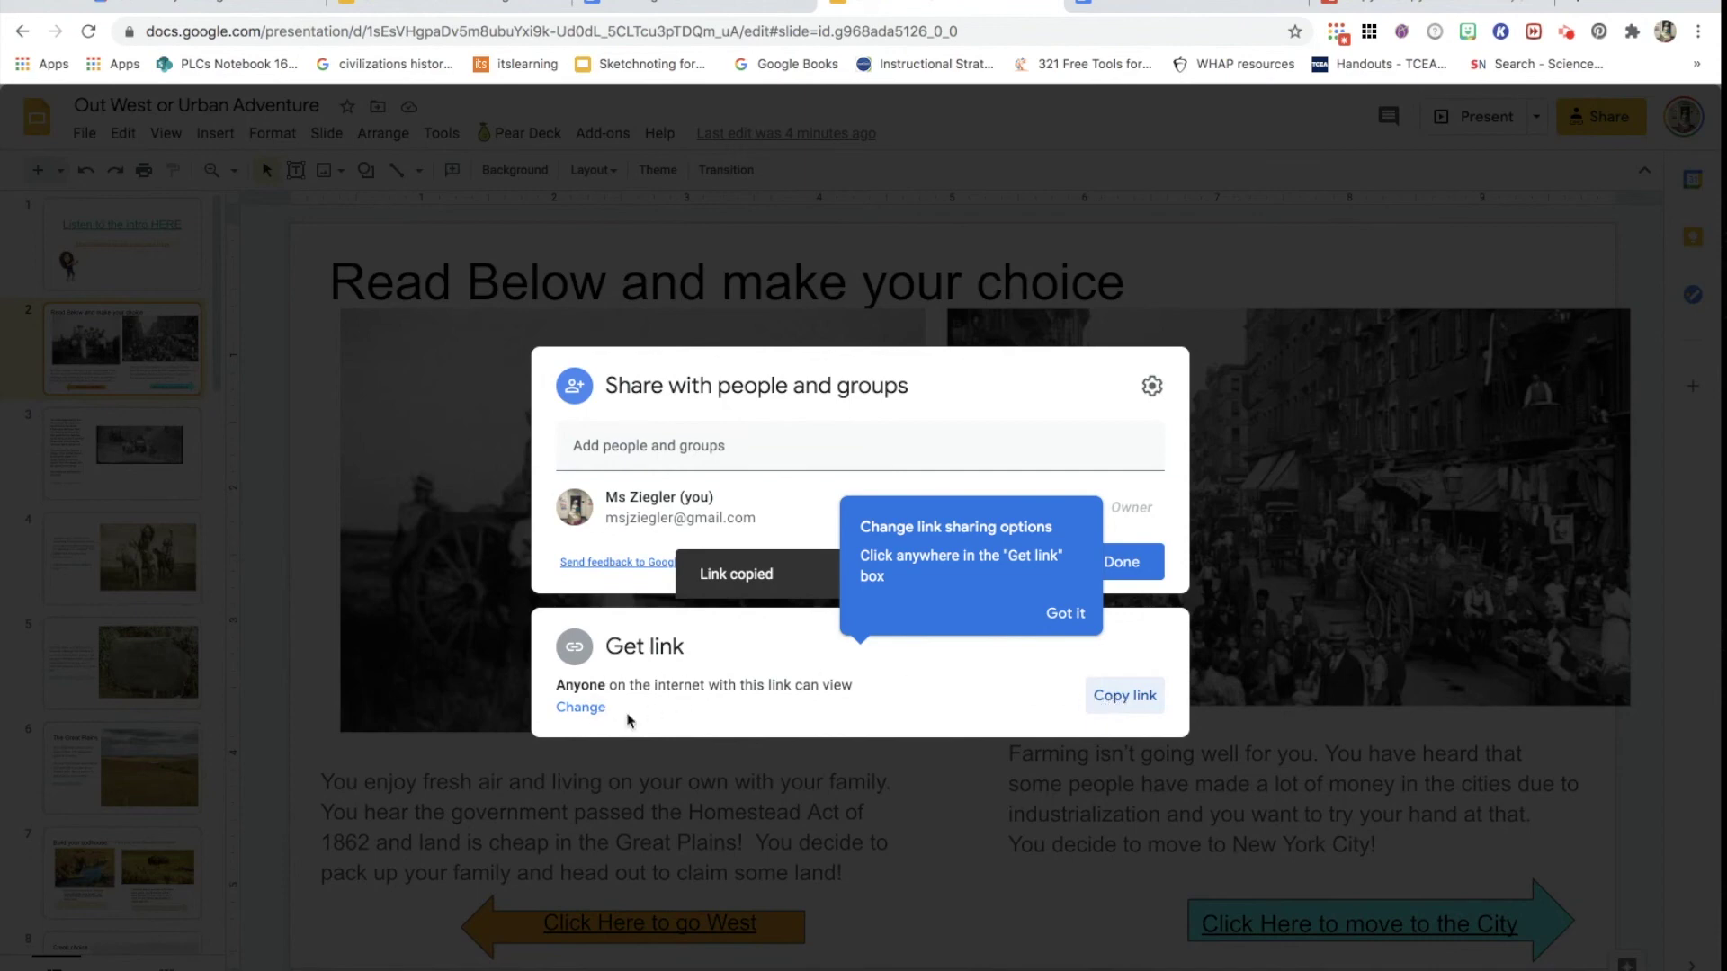
left_click(1152, 565)
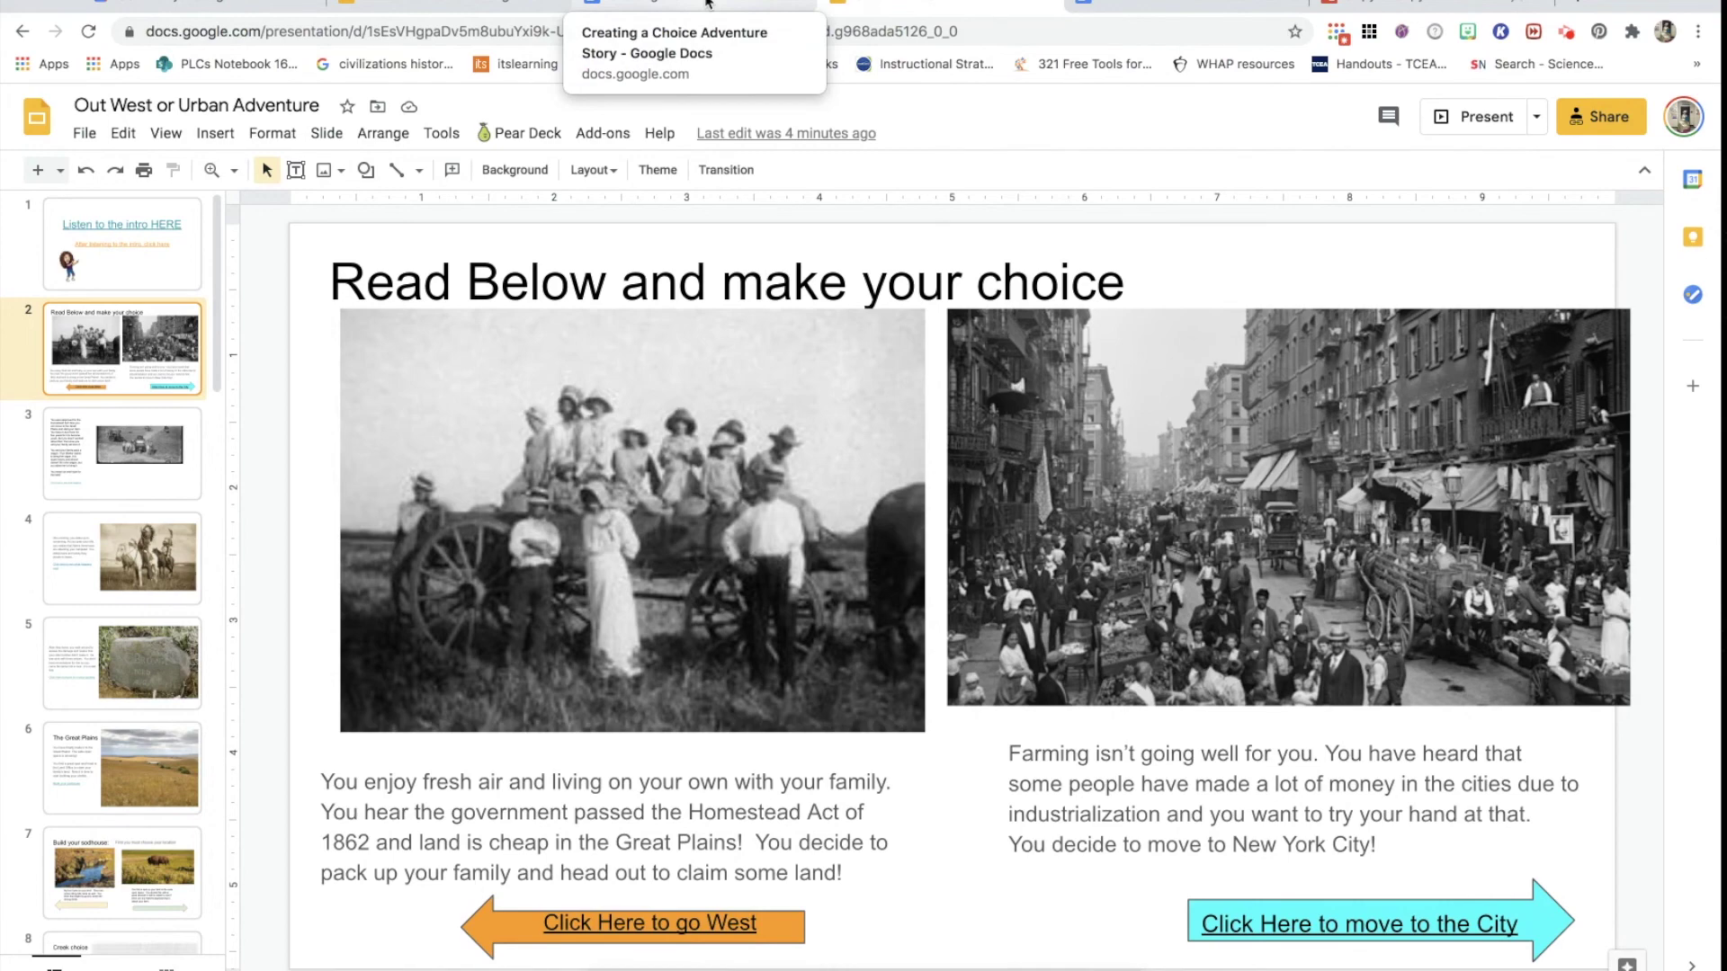
left_click(628, 8)
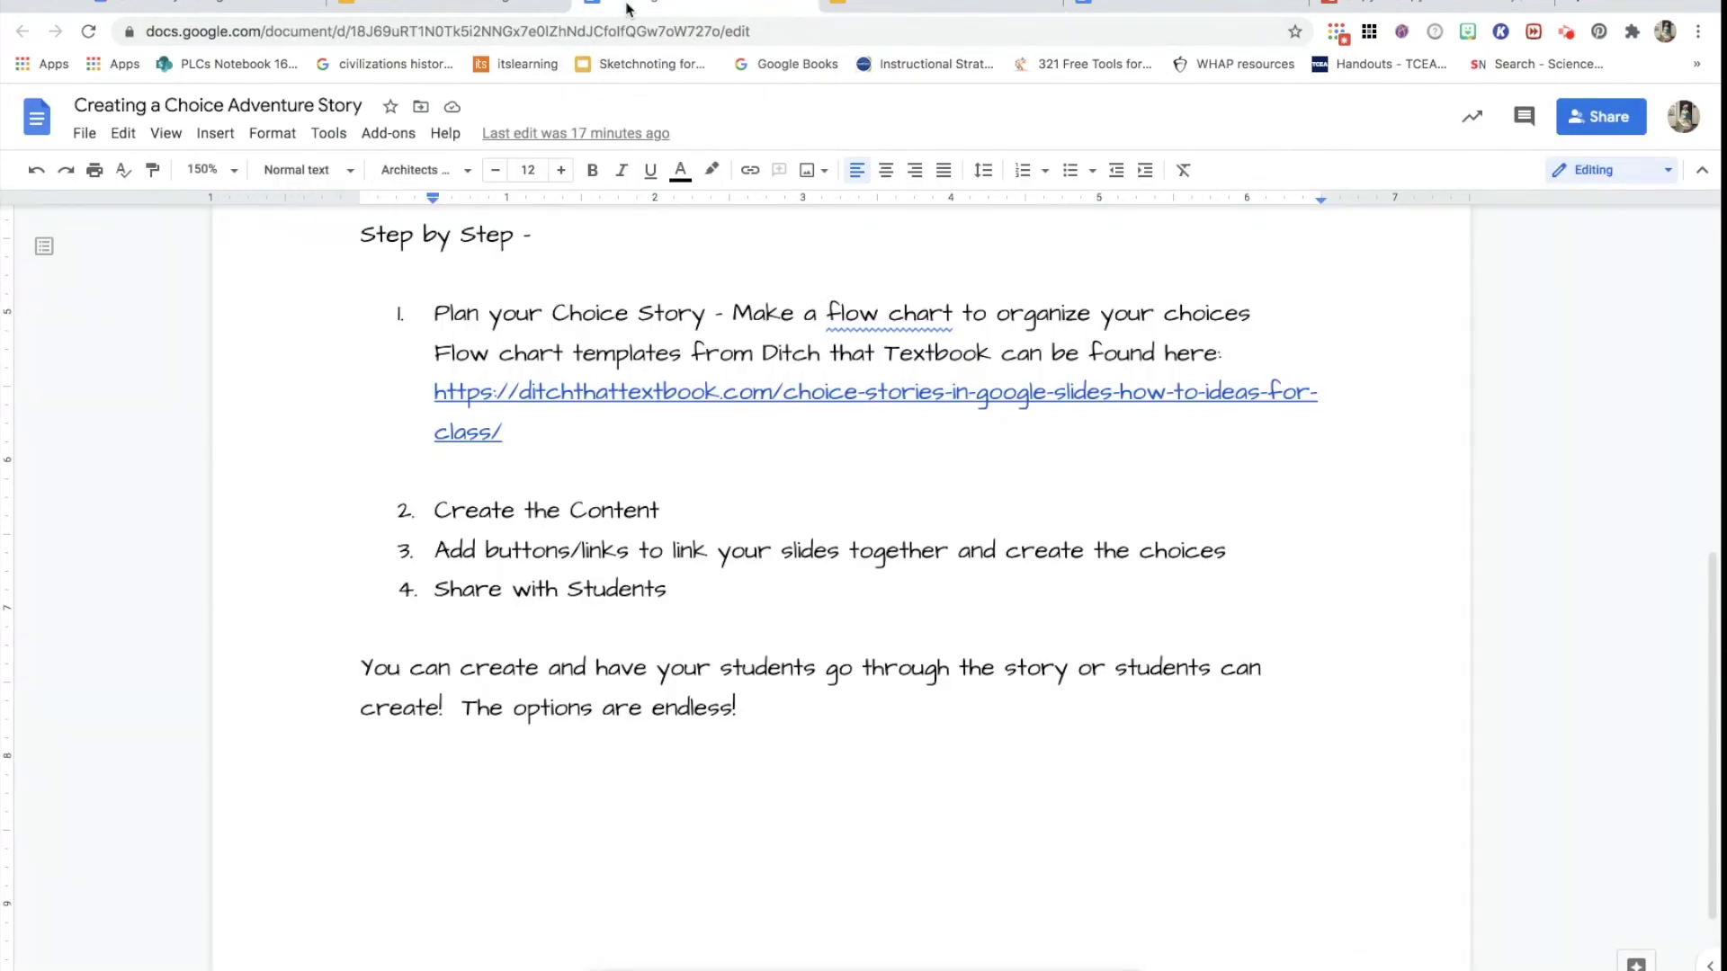
scroll(630, 600, "down", 3)
- Place the horses-and-wagon photo on slide 3 and stretch it to cover the whole slide
key("ctrl+shift+Tab")
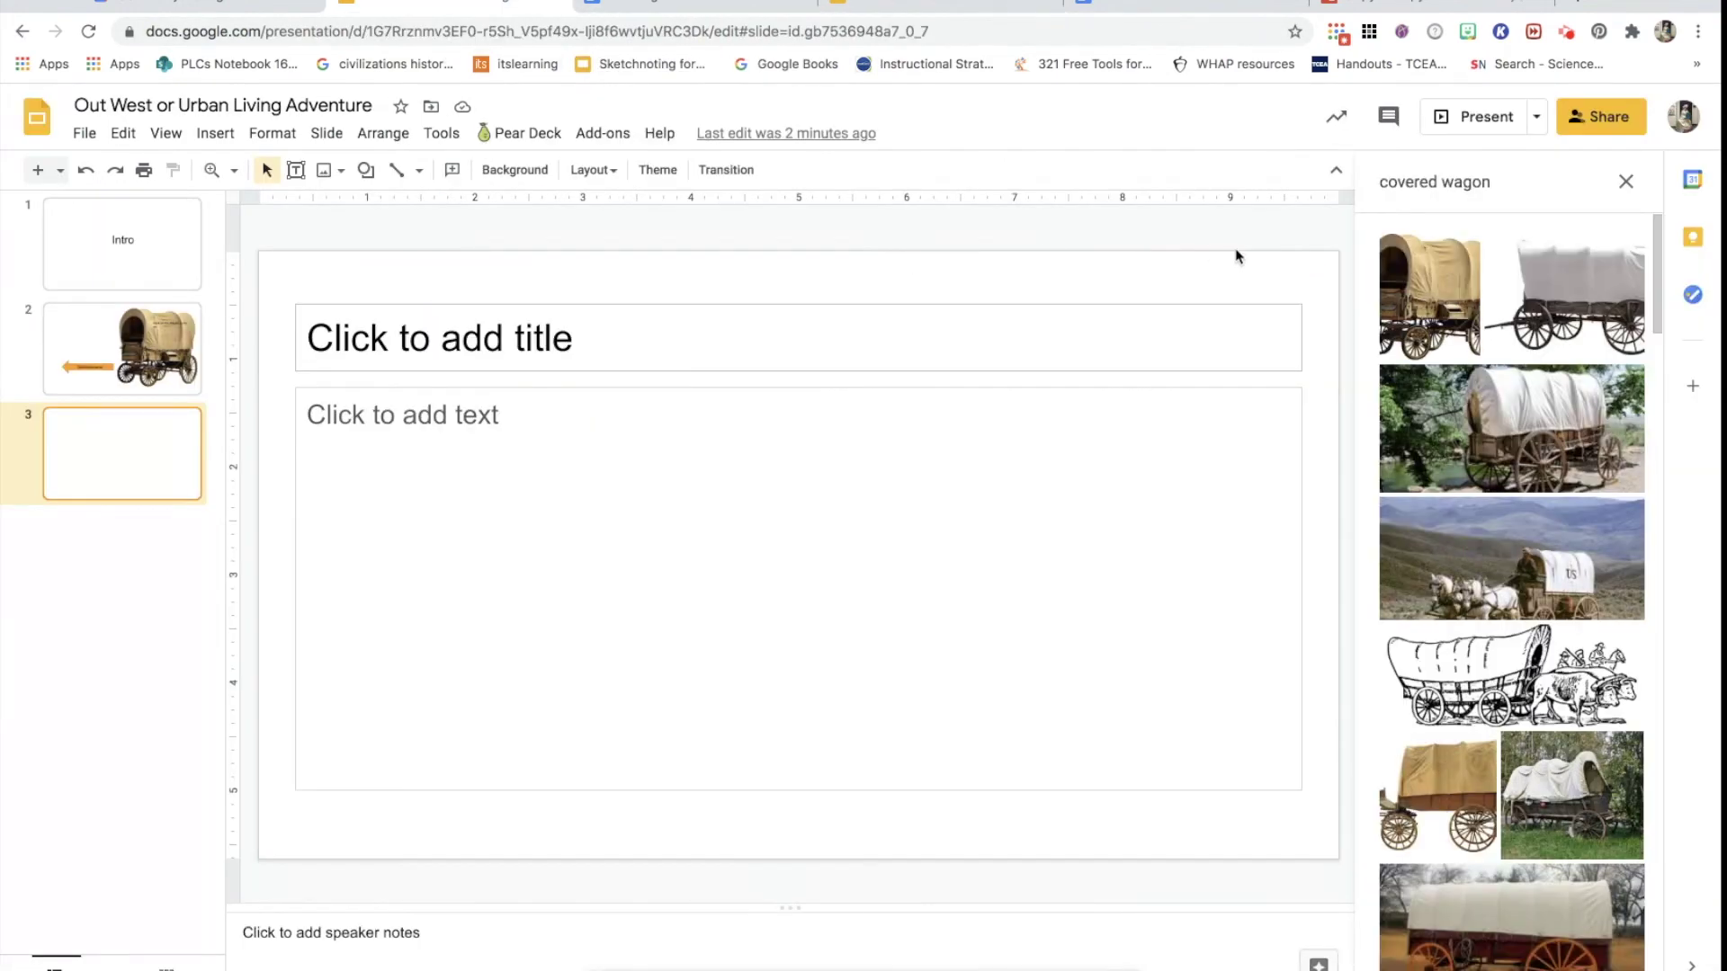
left_click_drag(1502, 551, 274, 272)
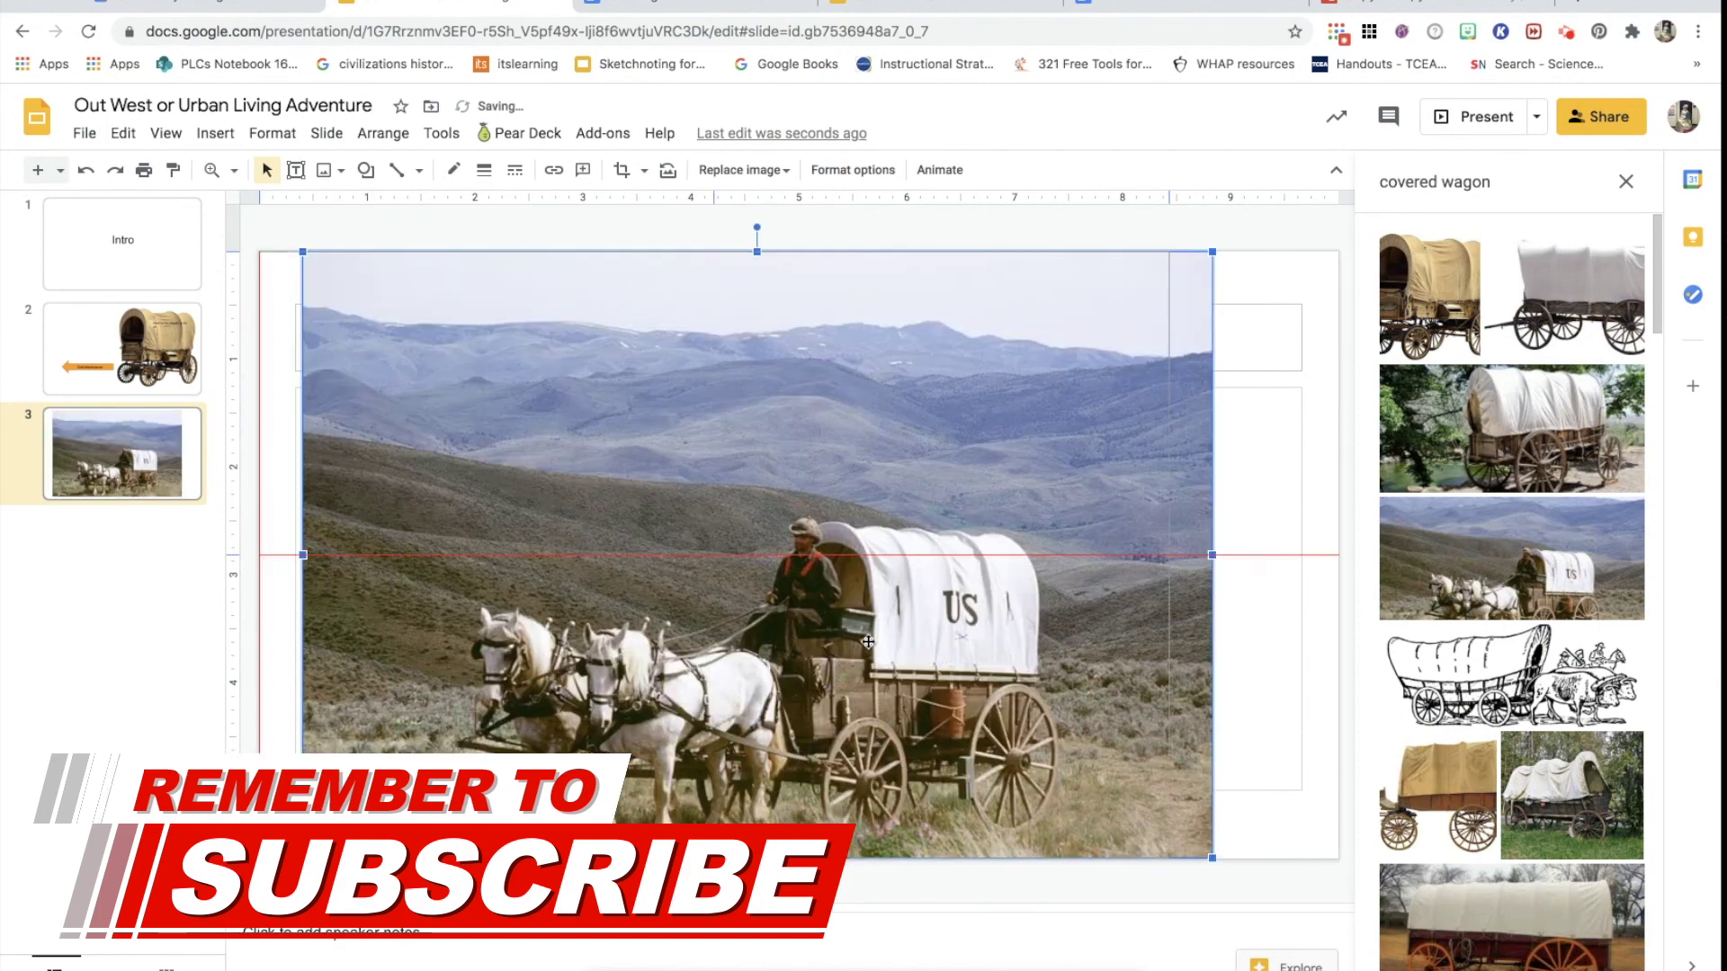
left_click_drag(911, 644, 868, 644)
left_click_drag(1170, 859, 1340, 904)
left_click_drag(1131, 743, 1126, 689)
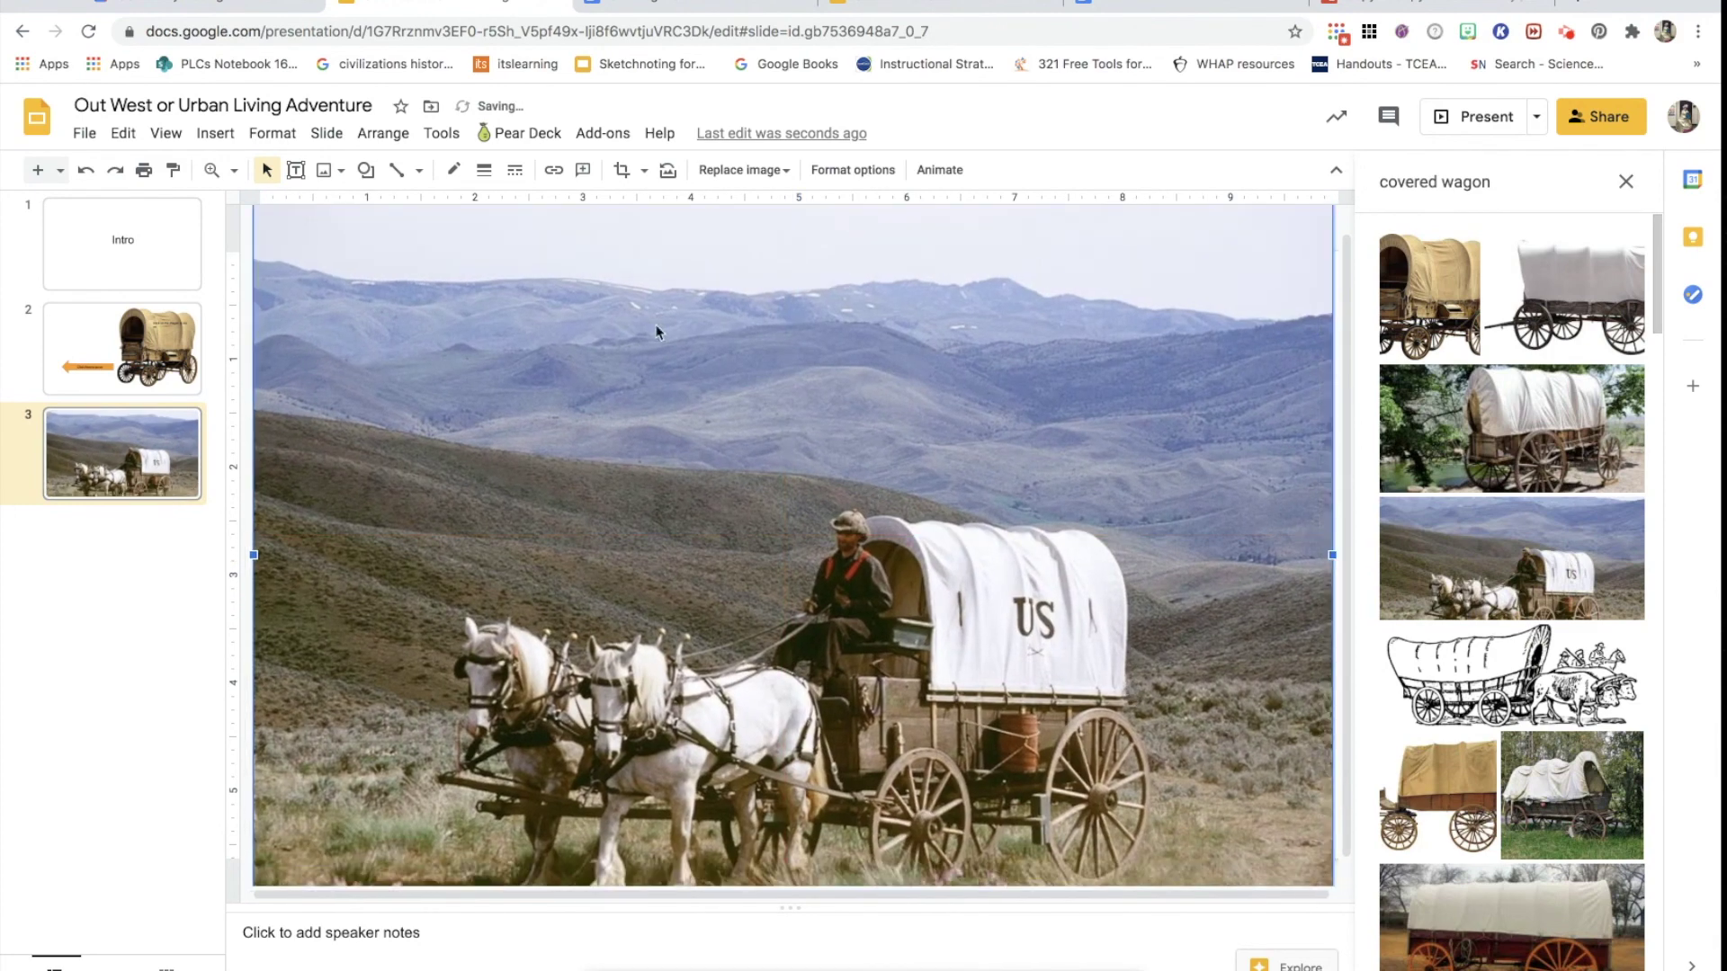
- Draw an empty text box over the sky on the left of slide 3
left_click(296, 171)
mouse_move(352, 289)
left_mouse_down()
mouse_move(680, 338)
mouse_move(769, 545)
left_mouse_up()
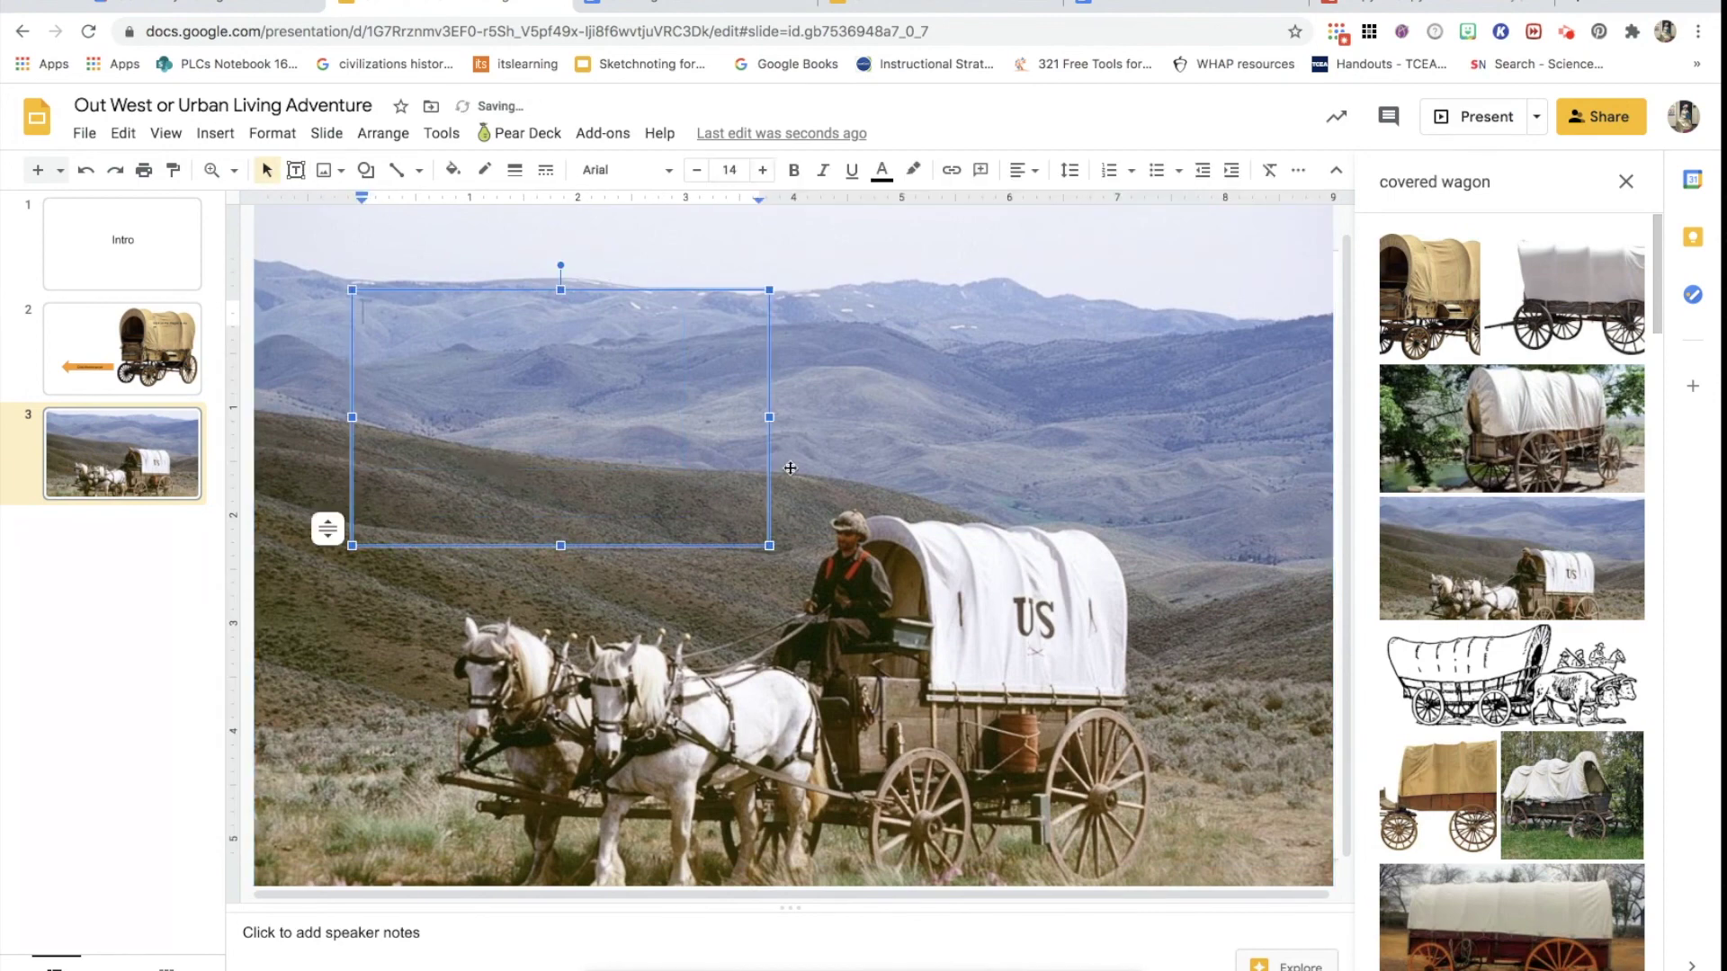
left_click(919, 5)
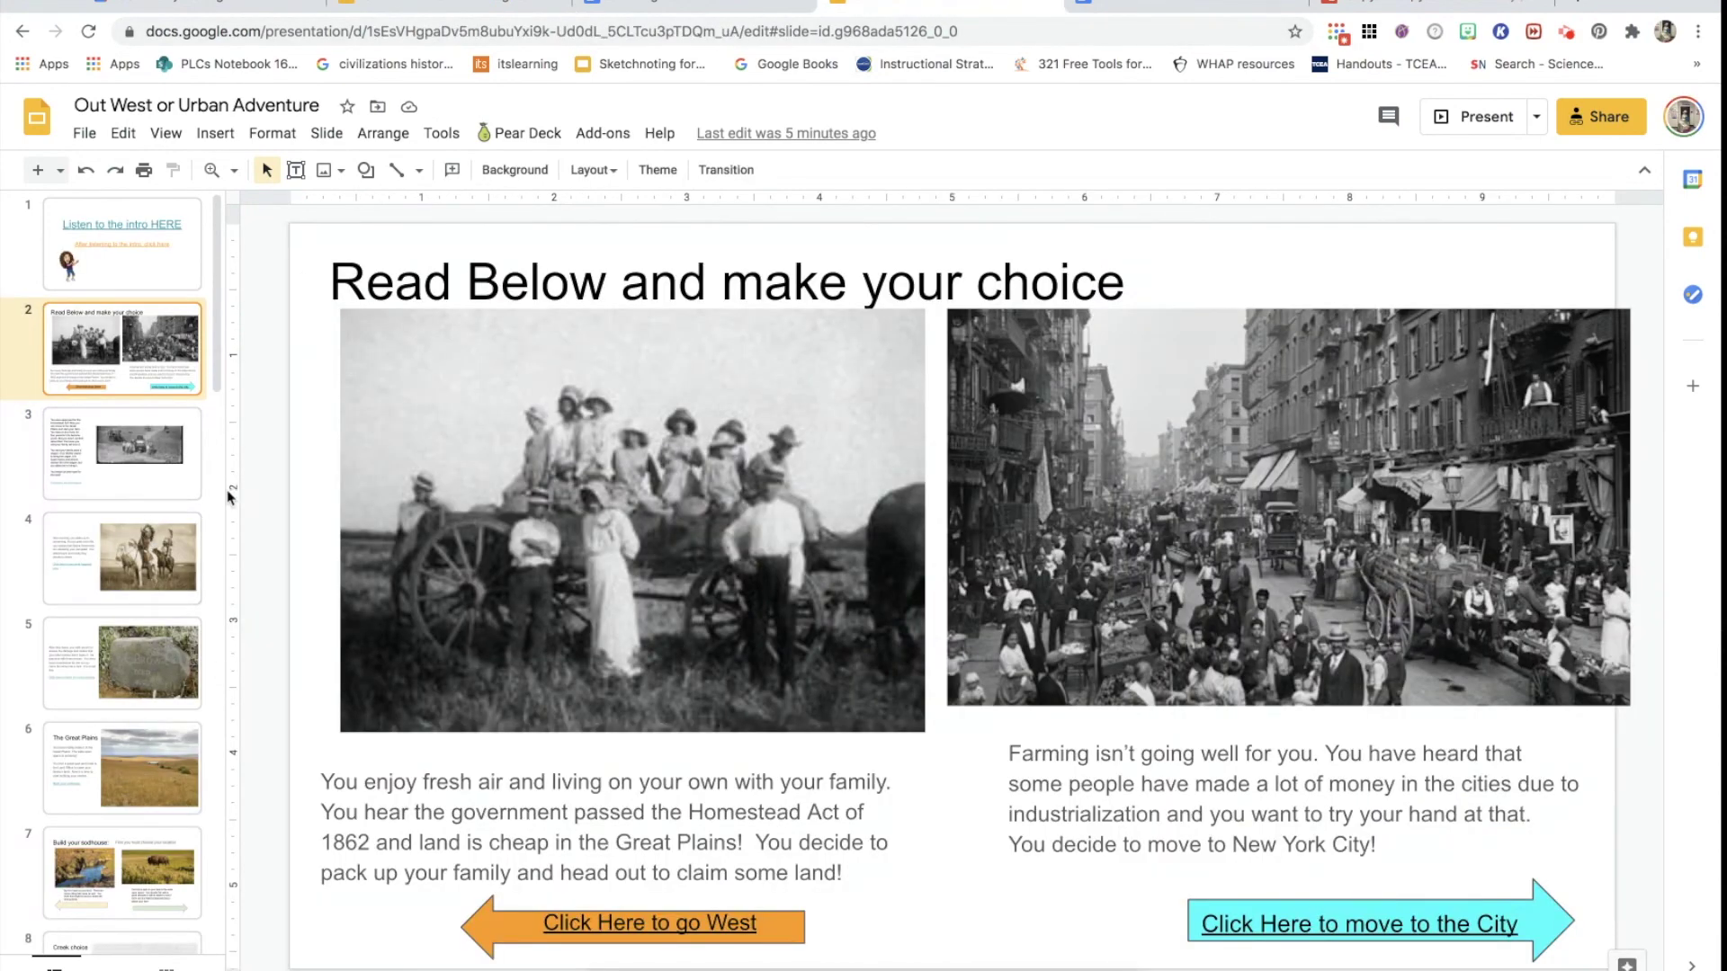
- Browse the example deck's story slides 3, 4 and 5, then return to the document's subject ideas
left_click(144, 459)
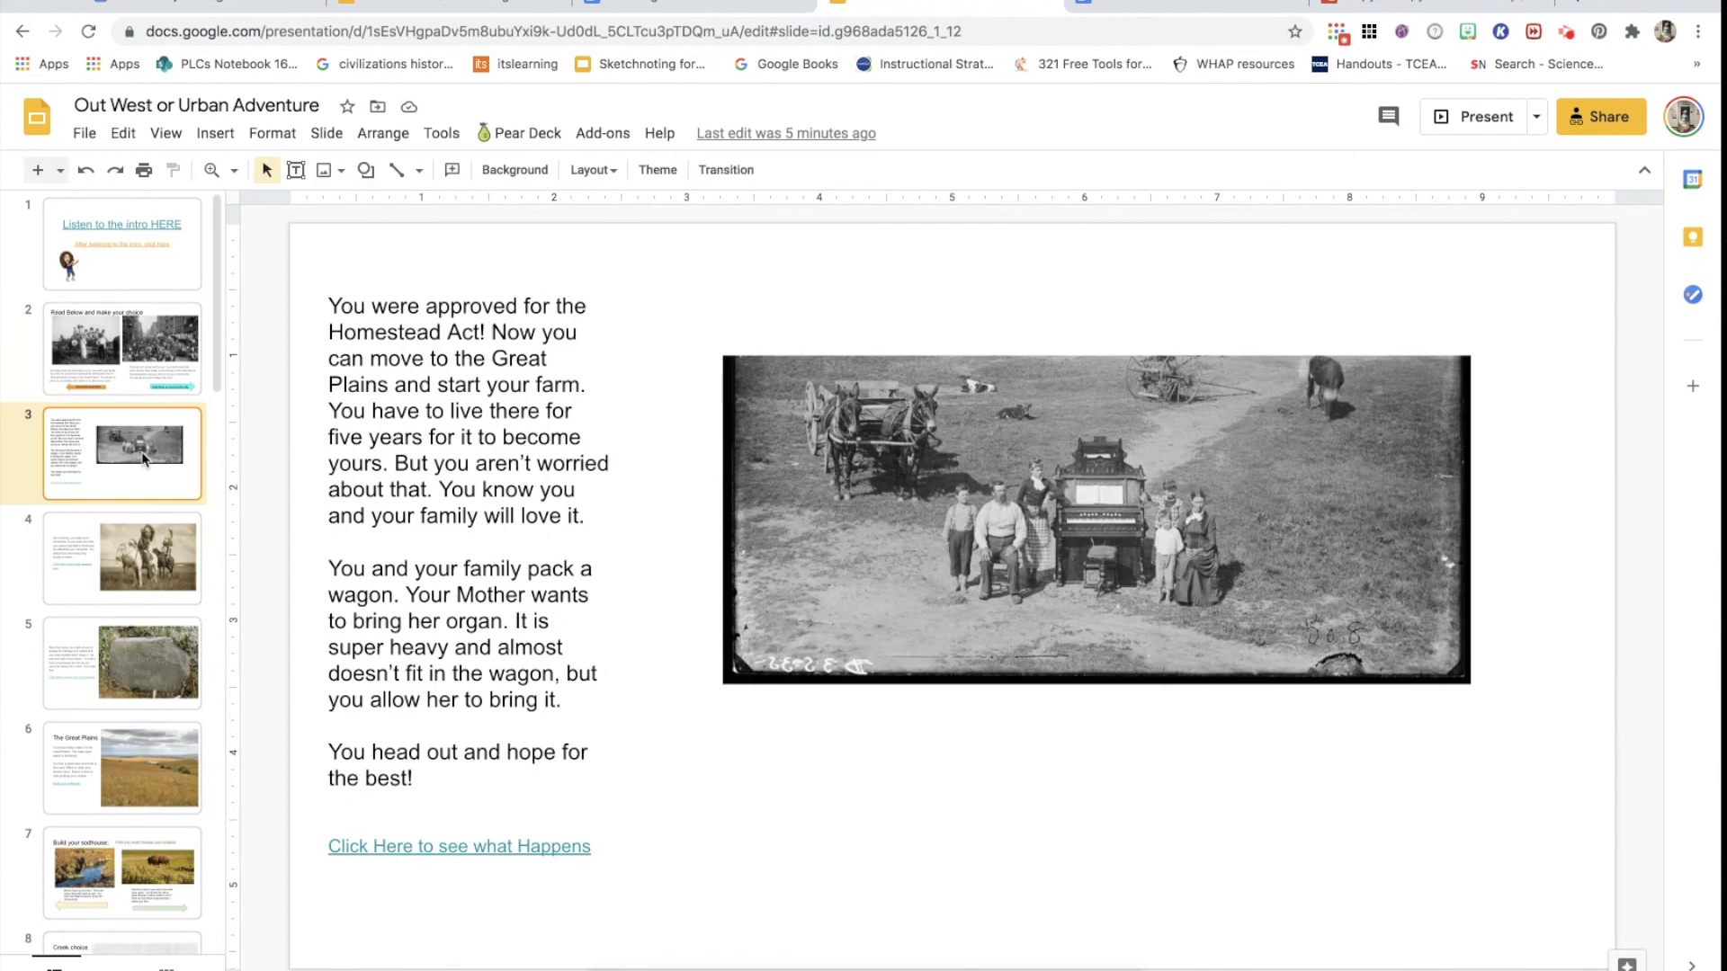
left_click(133, 585)
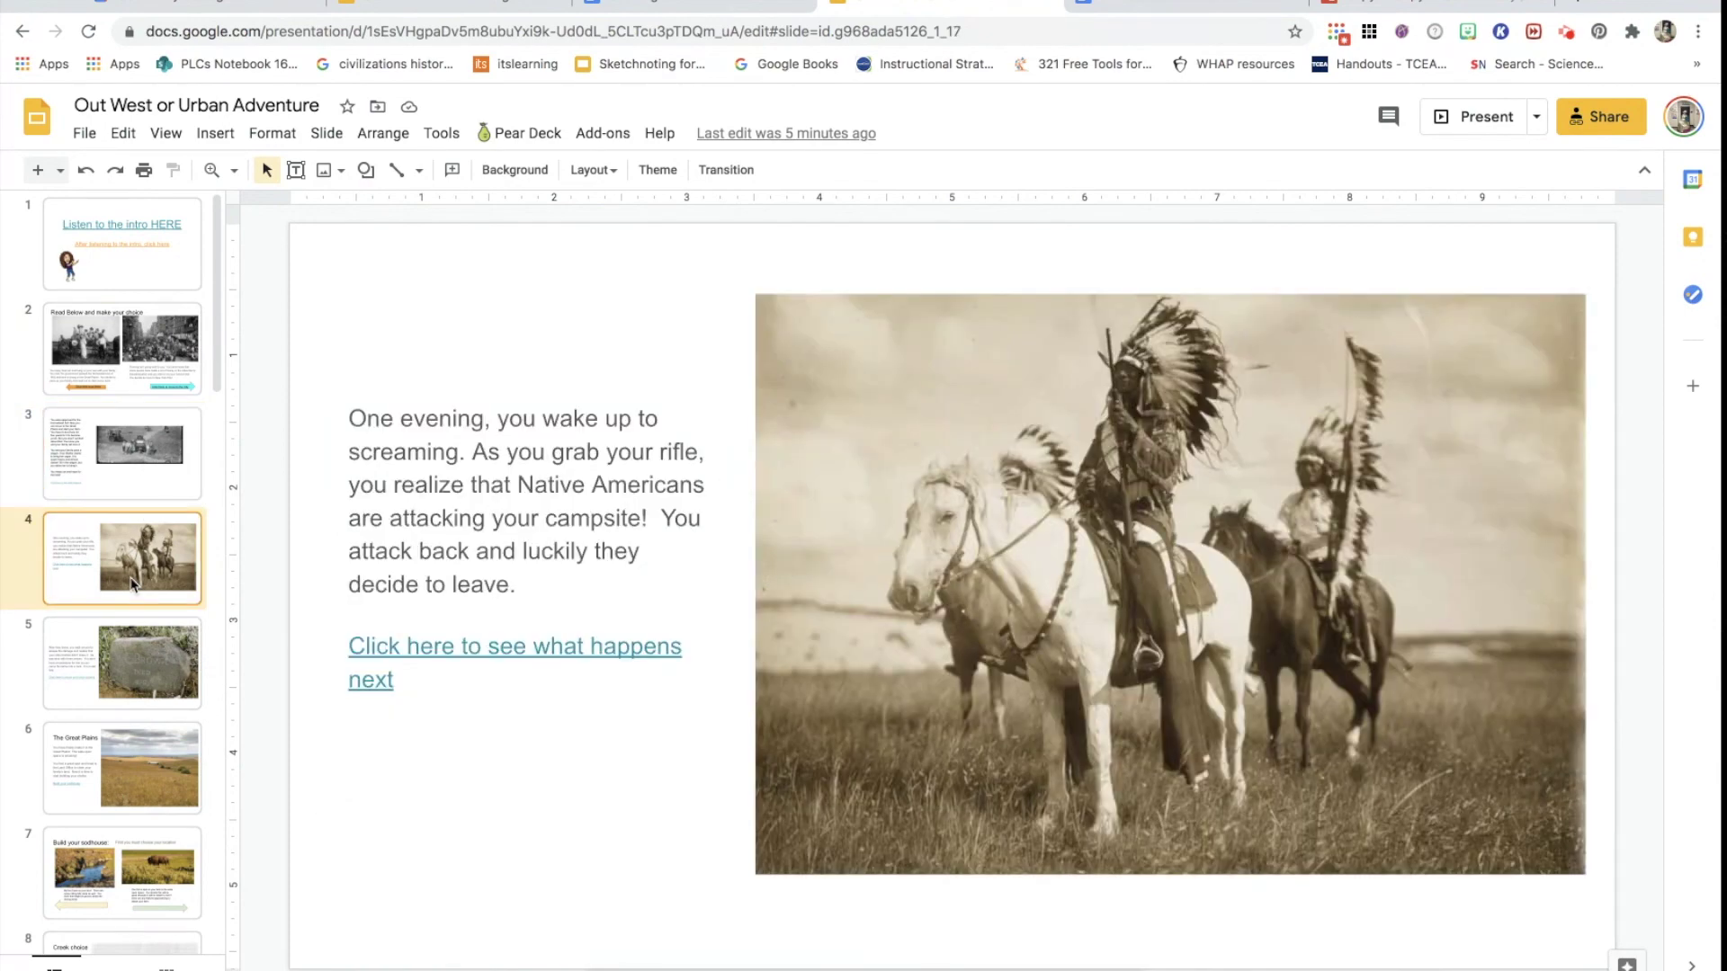
left_click(84, 655)
key("ctrl+shift+Tab")
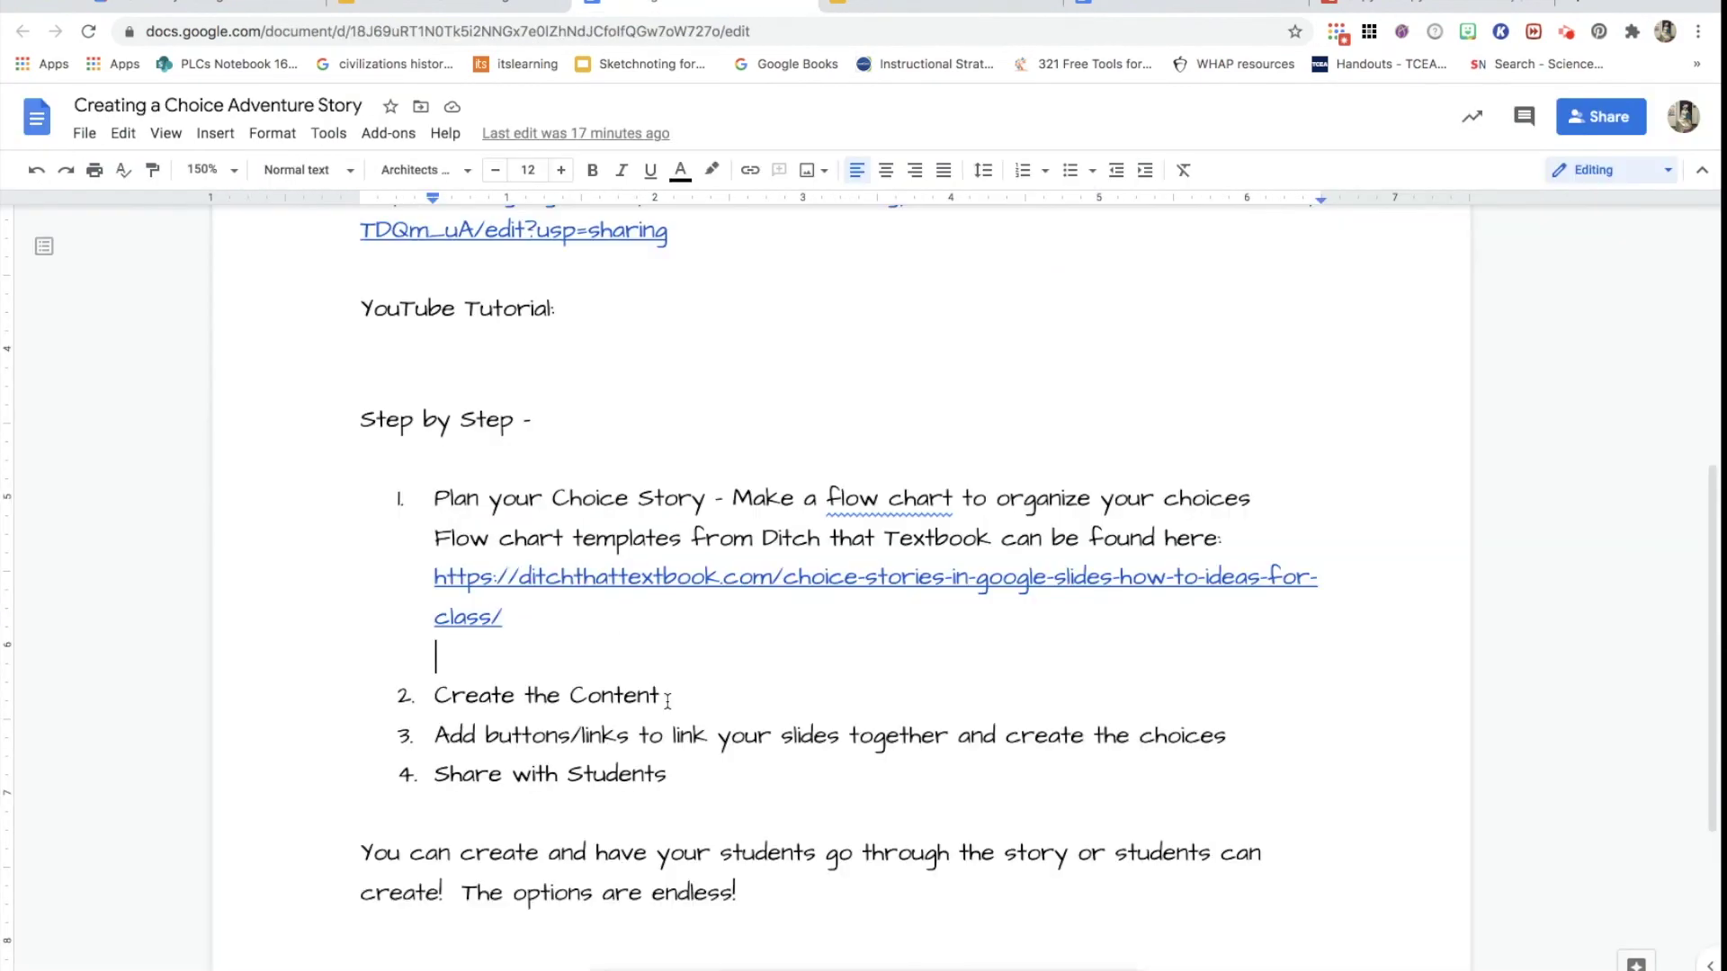
scroll(668, 702, "up", 6)
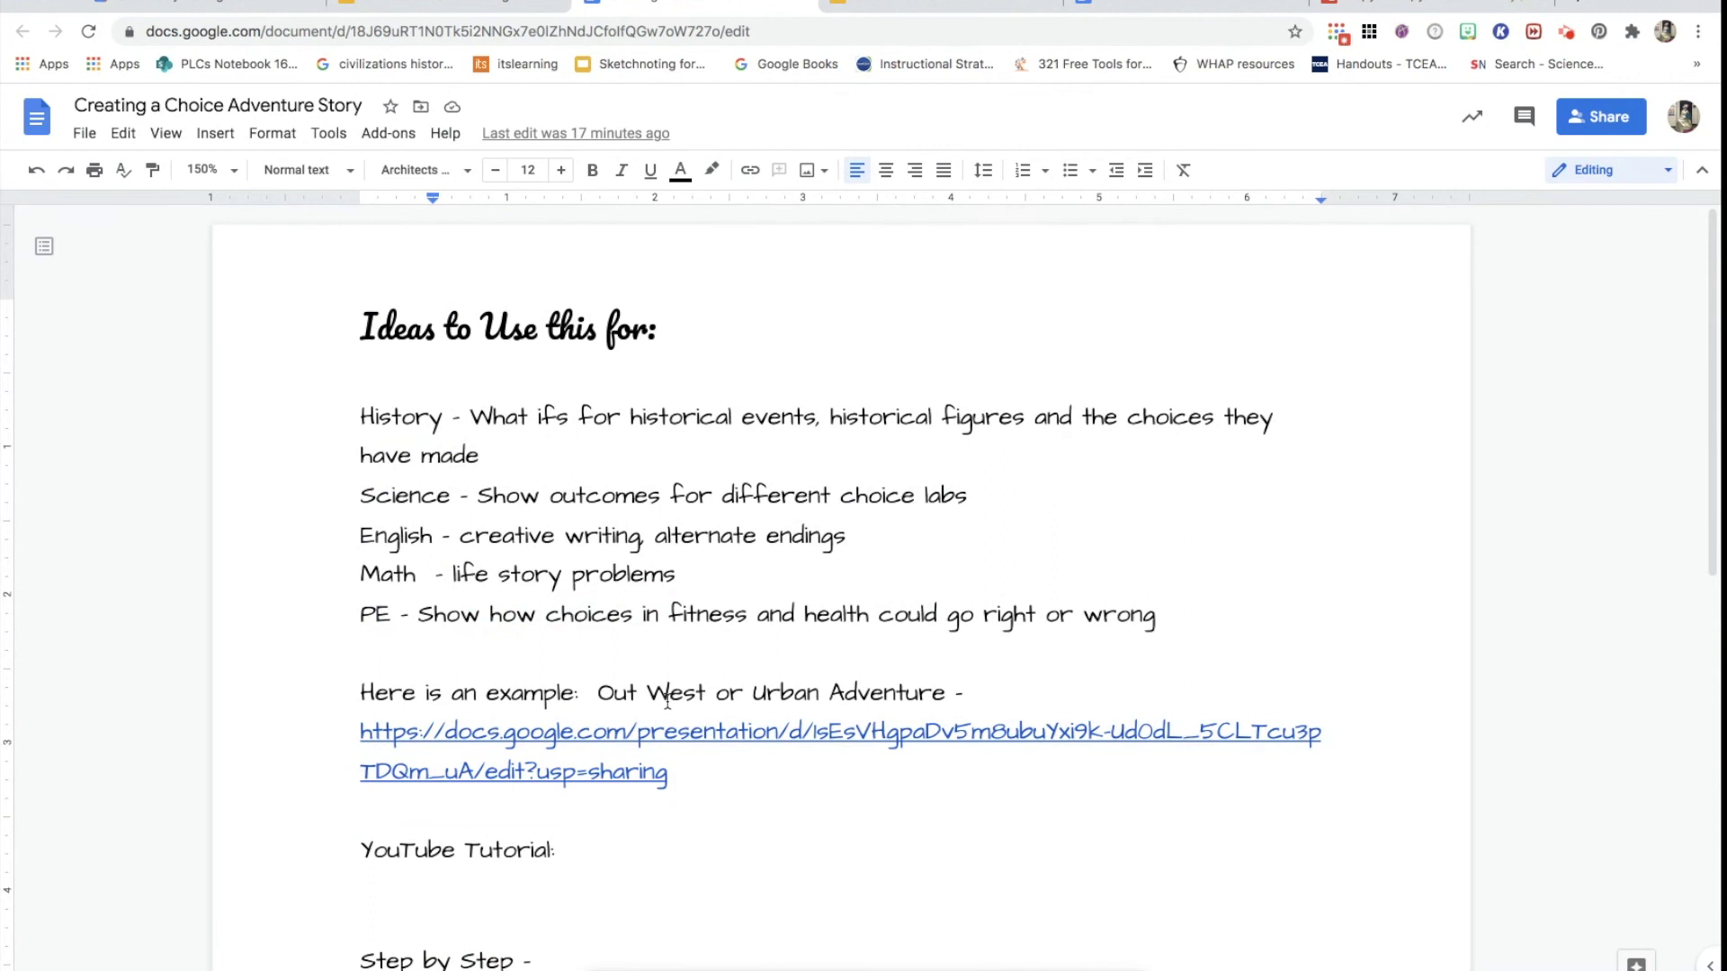